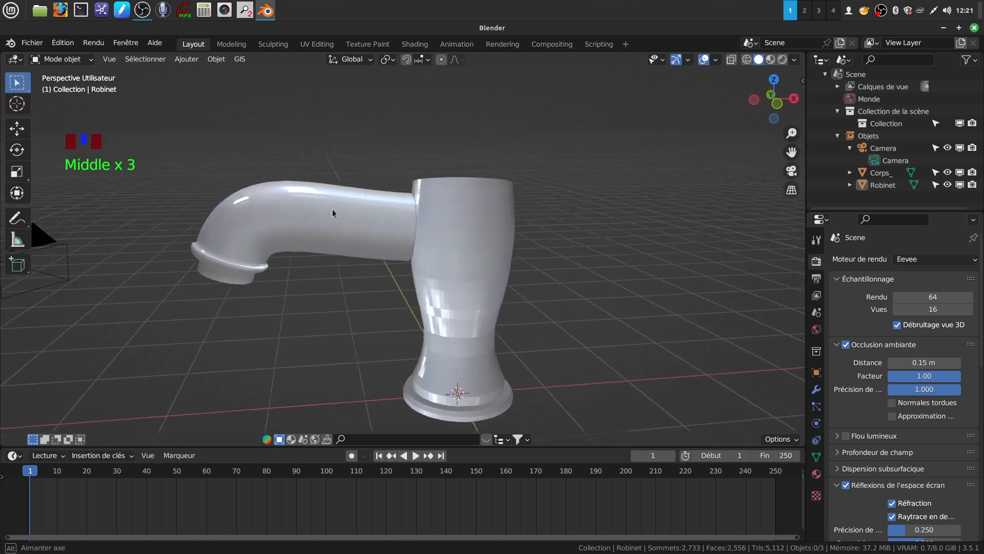
Examine the faucet's body and spout from several angles and in the front orthographic view.
middle_click_drag(426, 268, 420, 205)
scroll(428, 266, "down", 1)
scroll(444, 284, "up", 2)
scroll(455, 259, "up", 2)
scroll(452, 252, "down", 2)
scroll(432, 250, "up", 1)
middle_click_drag(431, 250, 438, 228)
scroll(441, 232, "down", 2)
key("KP_1")
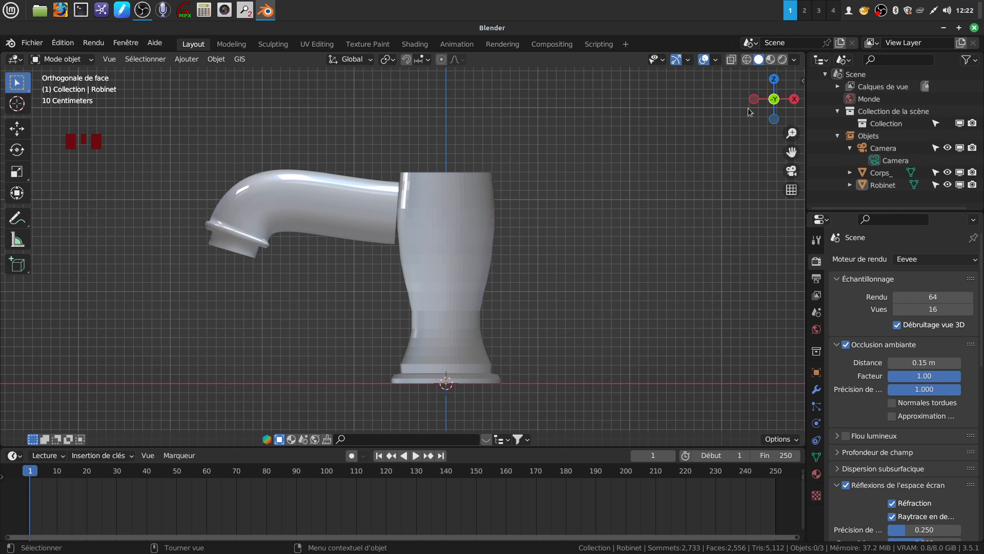
middle_click_drag(475, 215, 402, 240)
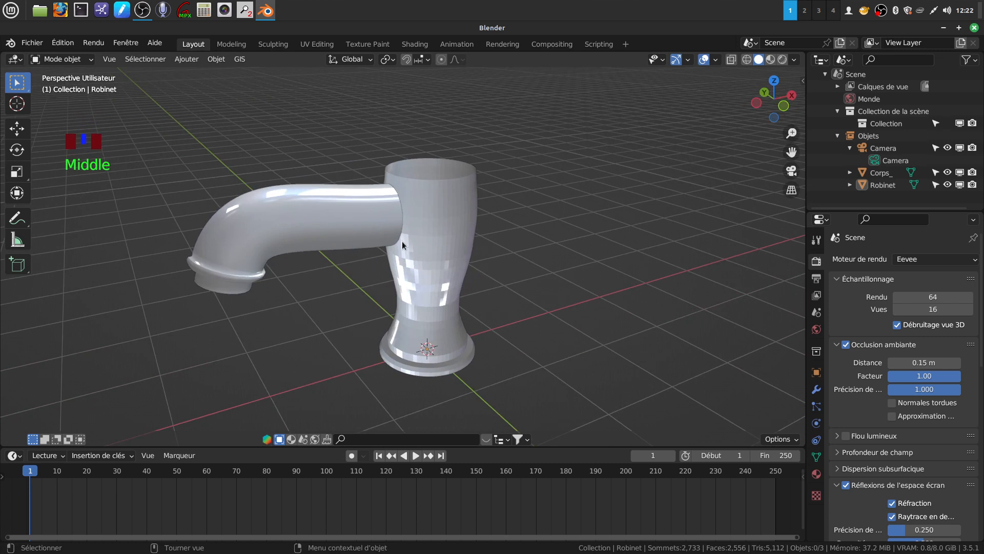
scroll(413, 283, "up", 2)
middle_click_drag(412, 283, 291, 199)
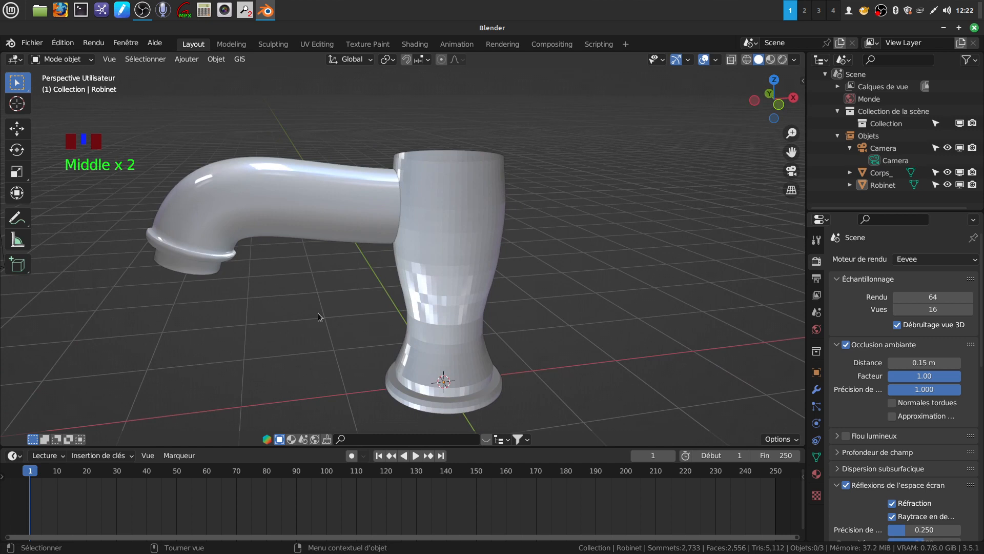
middle_click_drag(401, 232, 387, 232)
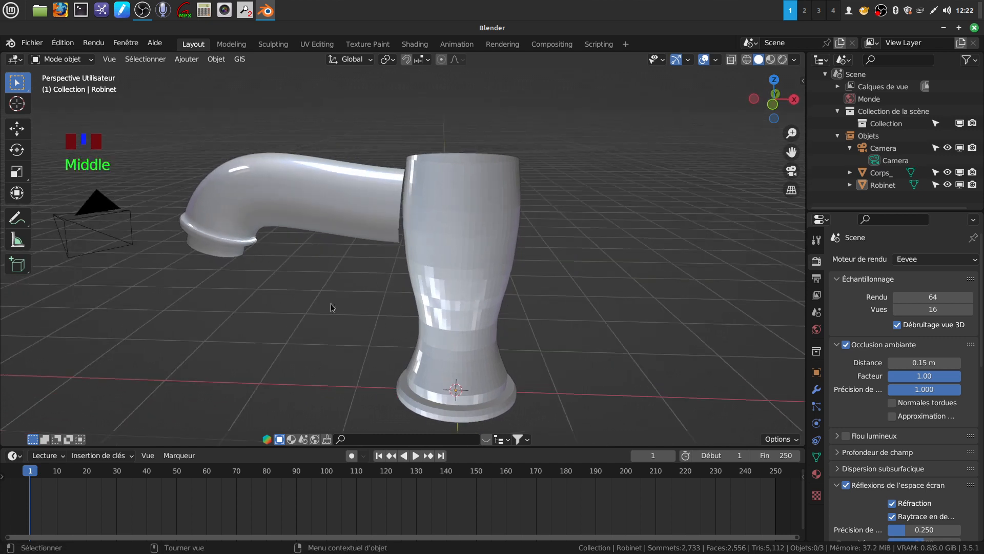
left_click(29, 43)
mouse_move(415, 220)
middle_mouse_down()
mouse_move(399, 222)
mouse_move(412, 219)
middle_mouse_up()
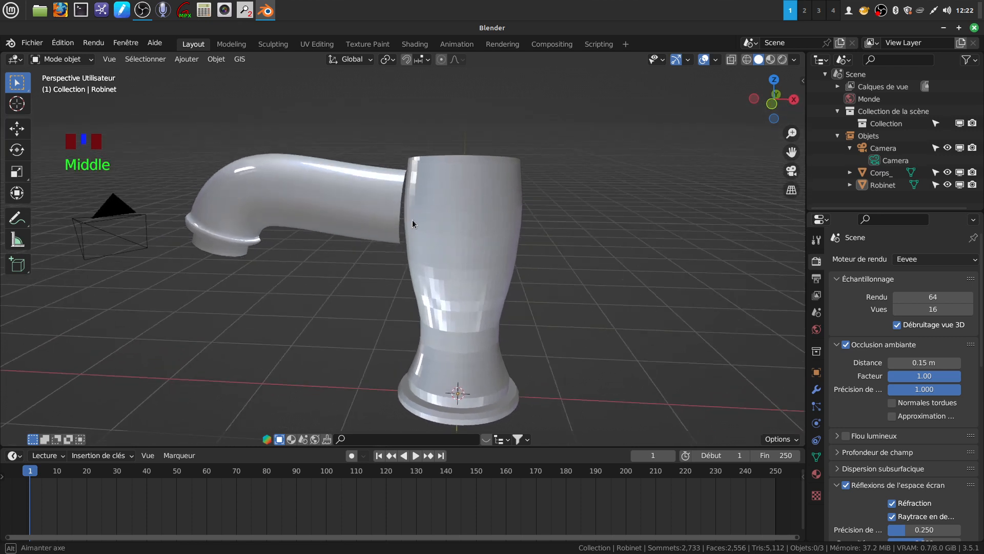
scroll(412, 219, "down", 2)
middle_click_drag(478, 214, 476, 210)
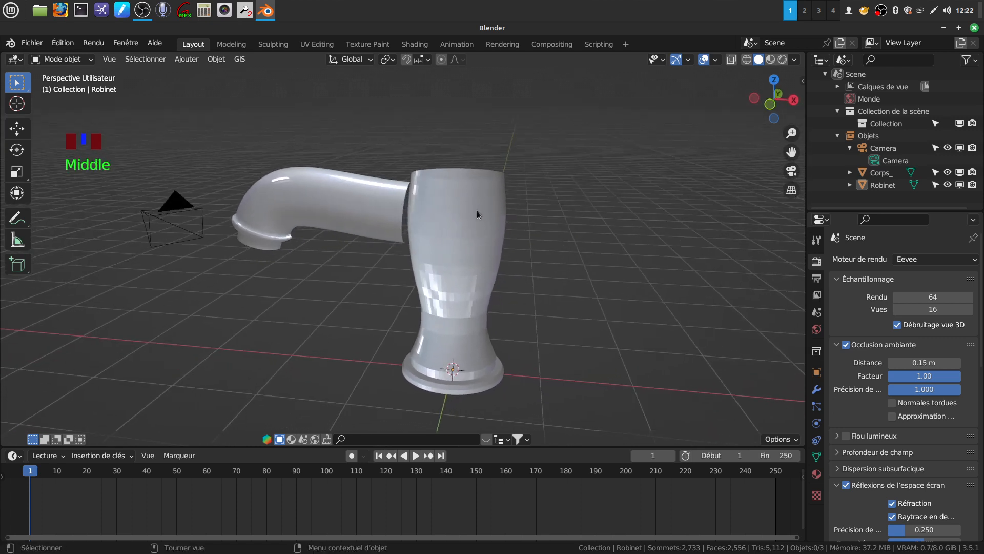
key("KP_1")
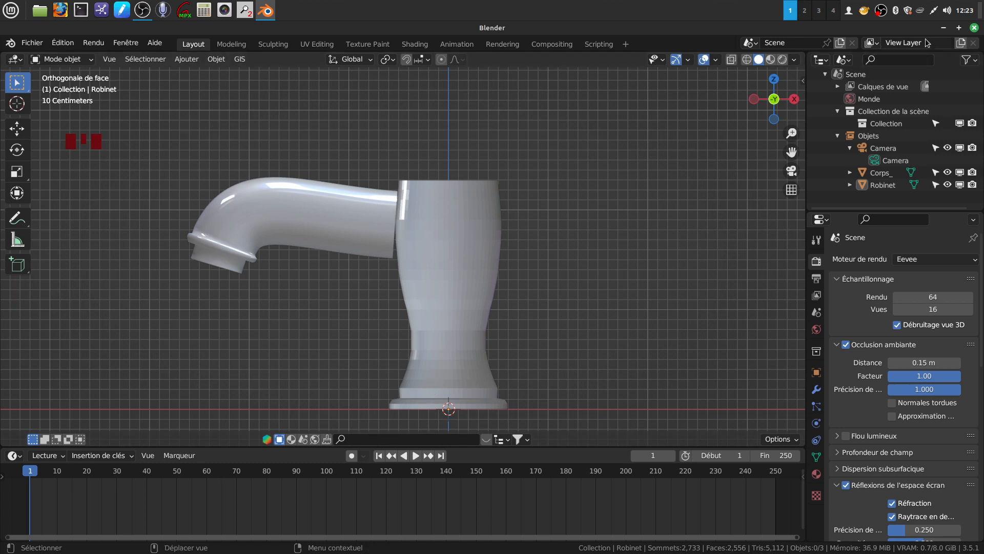
Open the desktop image Mitigeur mesures.PNG to study the faucet's dimensioned drawing, and return to Blender.
left_click(943, 28)
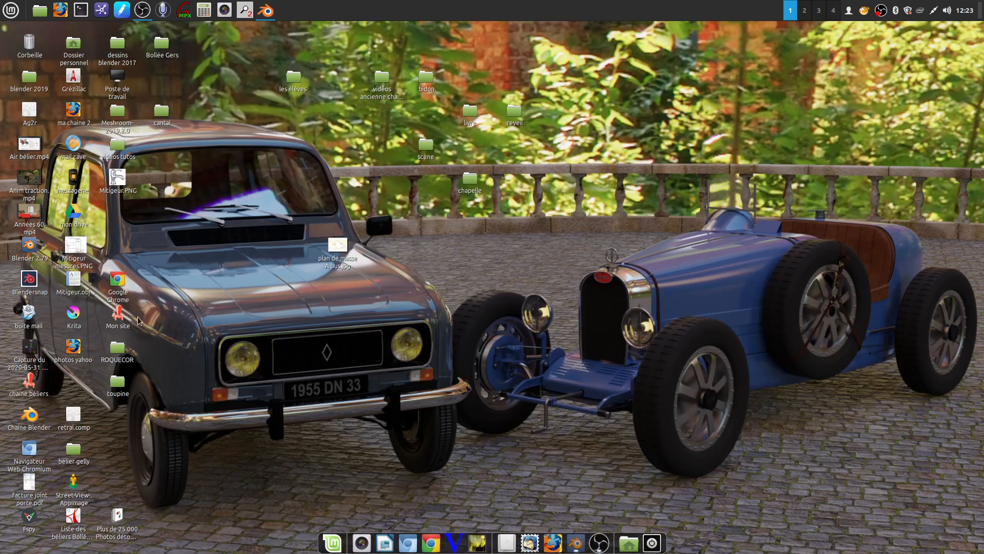
double_click(73, 247)
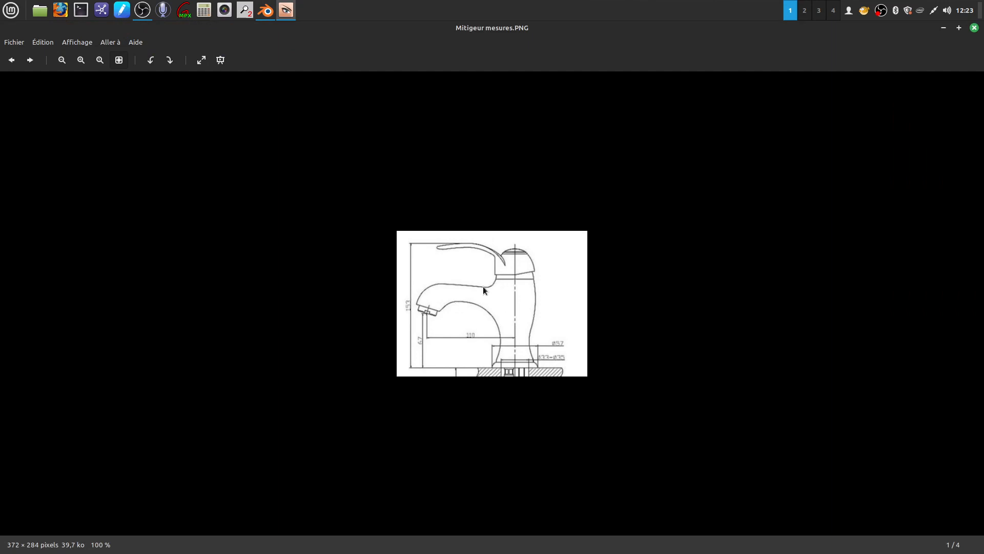
left_click(973, 28)
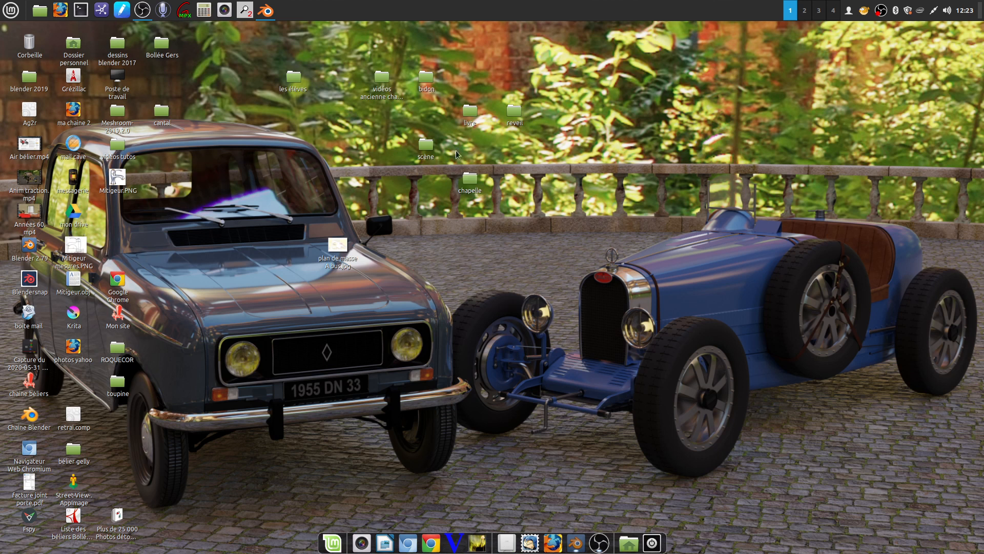
left_click(267, 14)
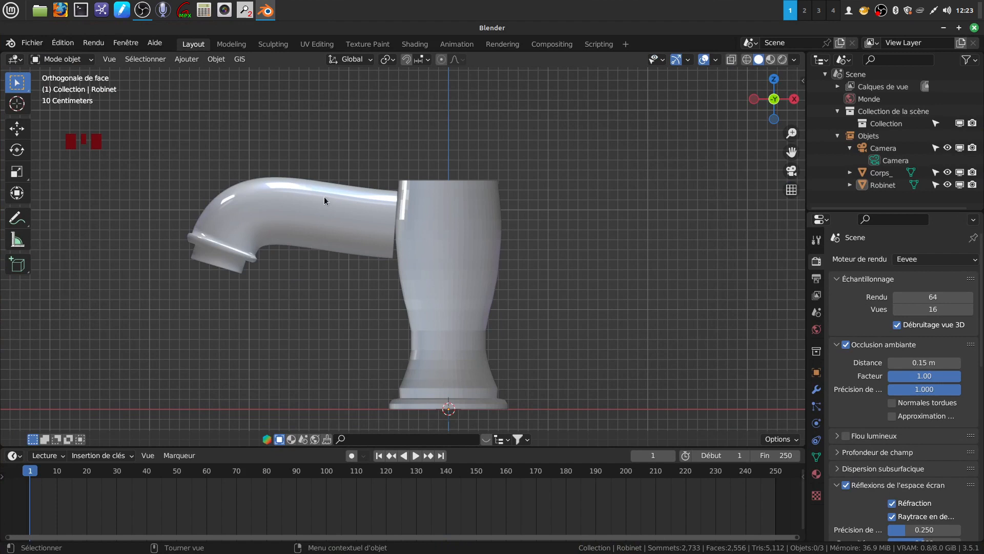
Select the faucet body and inspect its mesh in Edit Mode, returning to Object Mode.
middle_click_drag(348, 224, 291, 242)
middle_click_drag(359, 248, 248, 154)
middle_click_drag(404, 226, 378, 152)
middle_click_drag(395, 225, 343, 217, "shift")
left_click(361, 265)
key("Tab")
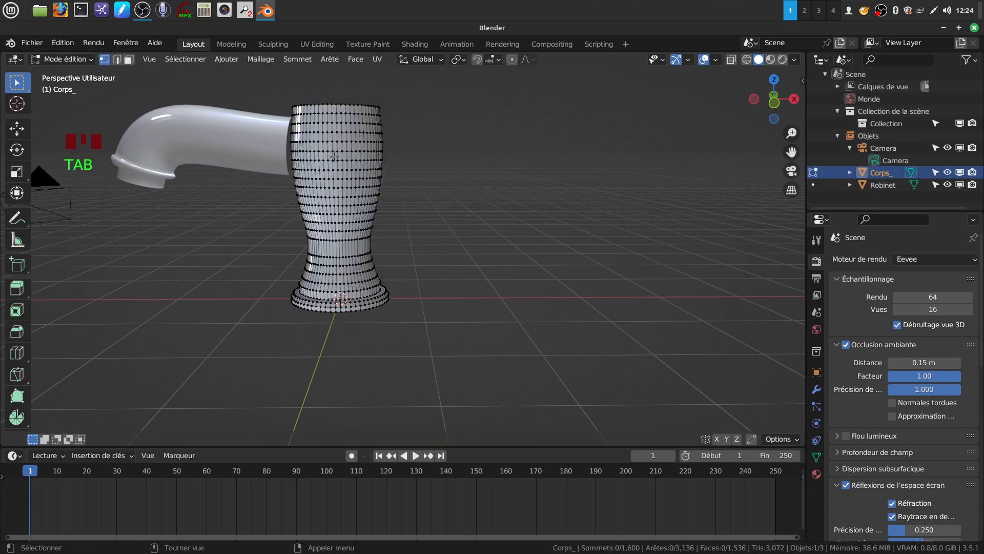
key("Tab")
middle_click_drag(415, 288, 388, 256, "shift")
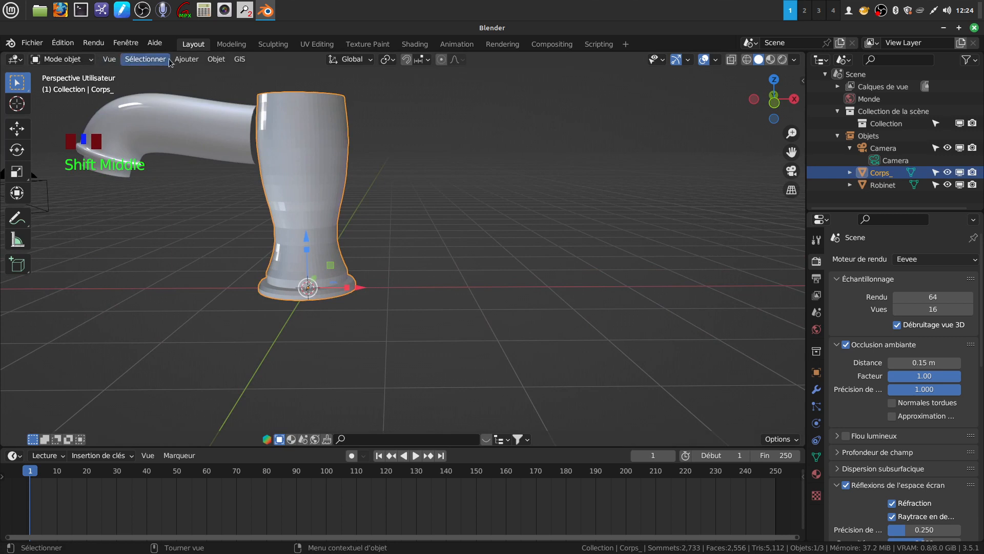
left_click(186, 59)
mouse_move(197, 76)
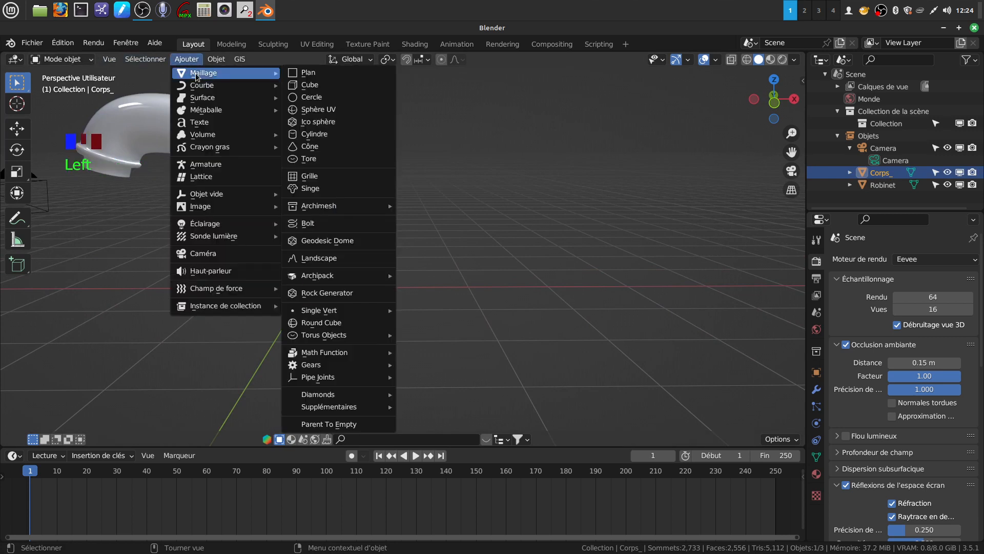
left_click(333, 97)
left_click(61, 420)
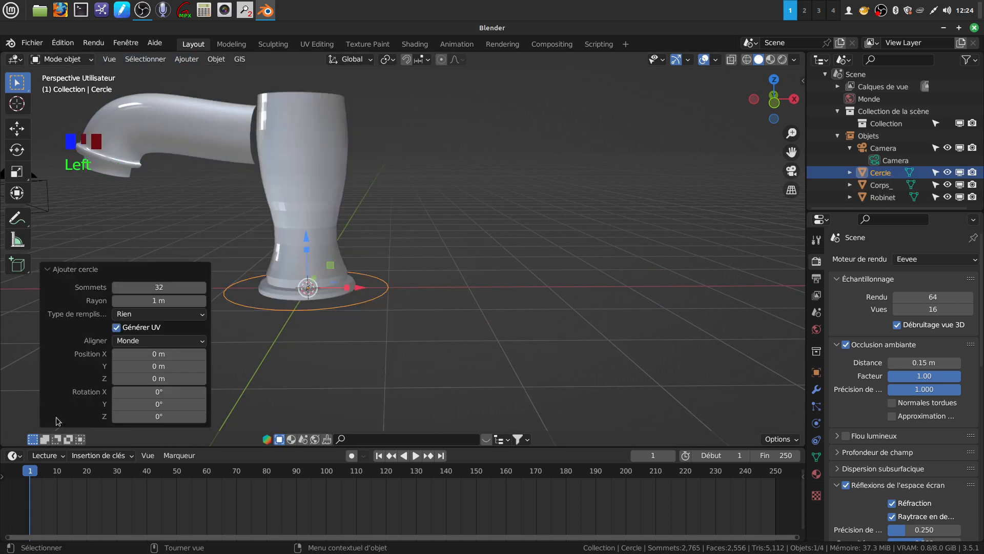
left_click(162, 287)
key("BackSpace")
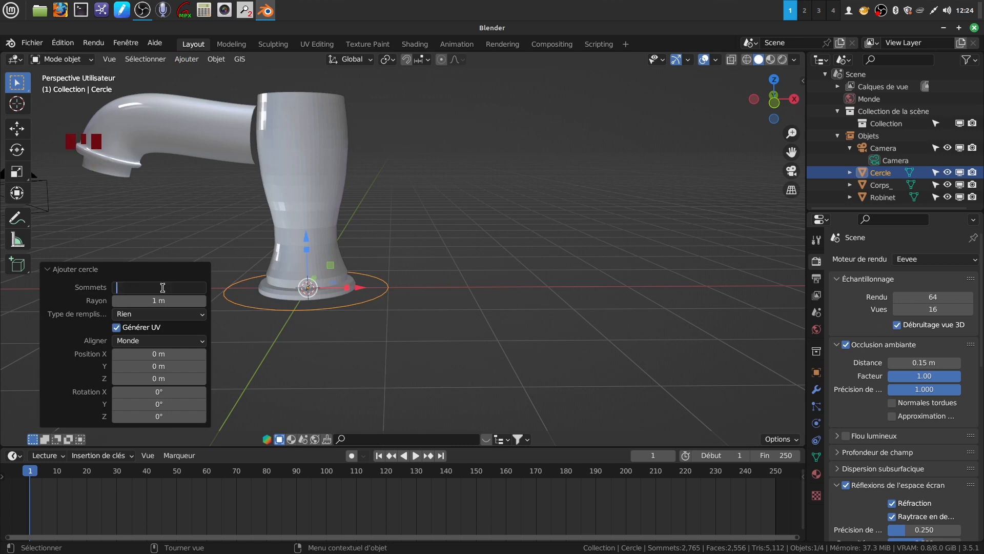
type("18")
key("Return")
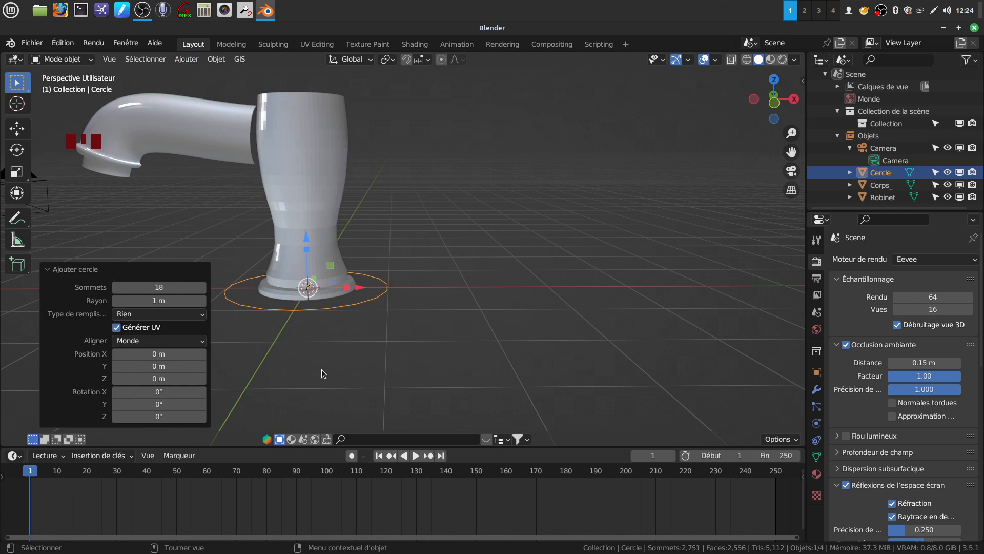
key("Tab")
mouse_move(359, 289)
left_mouse_down()
mouse_move(590, 301)
mouse_move(365, 290)
left_mouse_up()
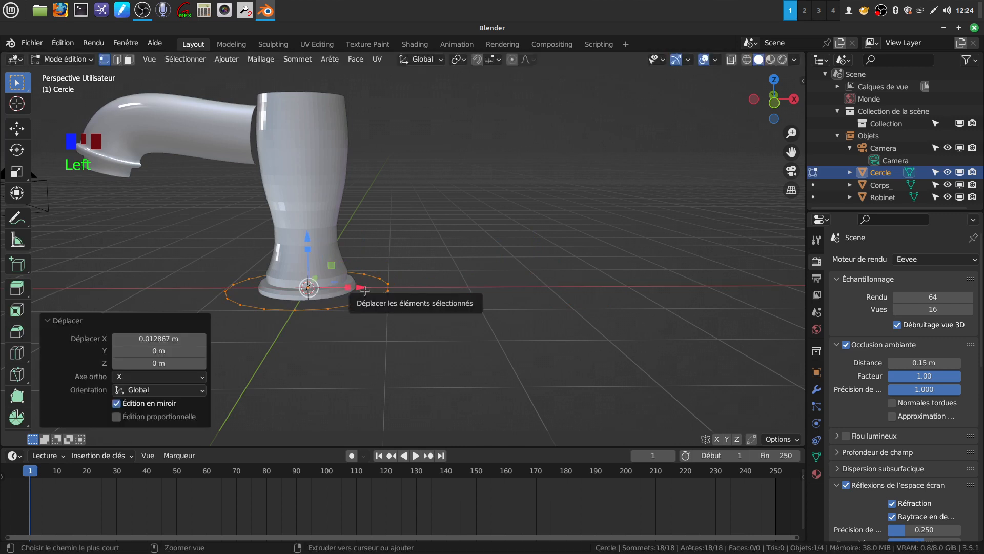
key("ctrl+z")
key("ctrl+z")
key("ctrl+z")
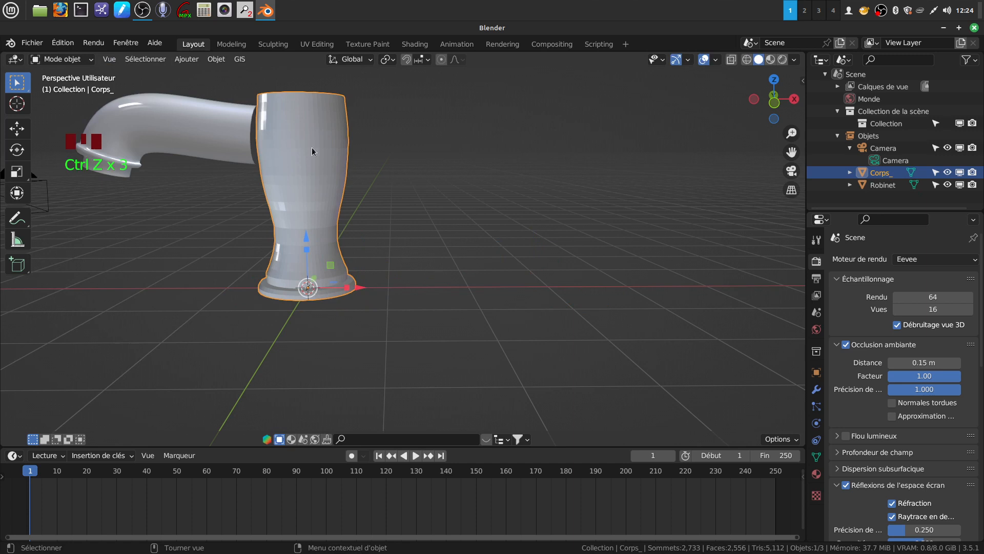
Move the faucet body and spout together about 7.3 m along positive X to clear the origin, and deselect them in front view.
left_click(224, 135, "shift")
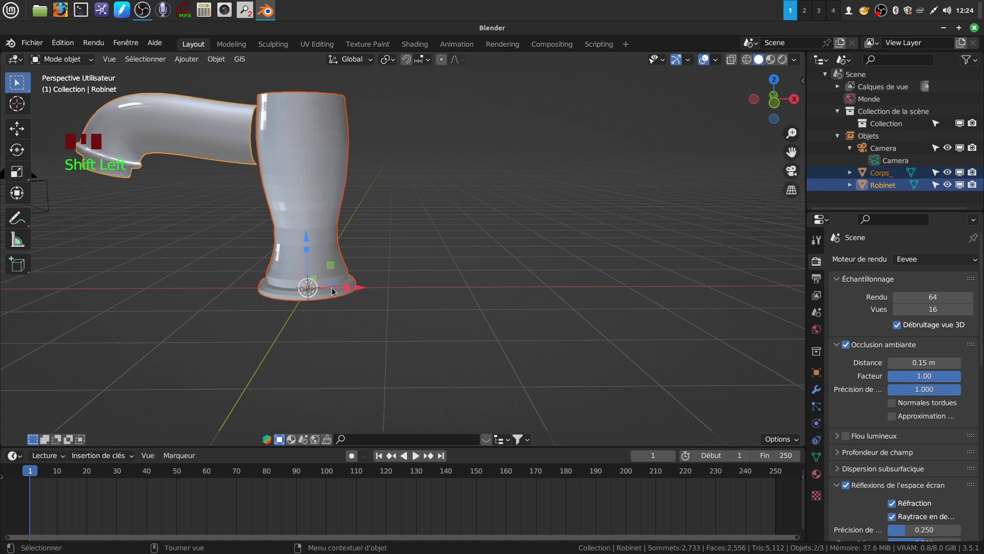
left_click_drag(355, 293, 742, 296)
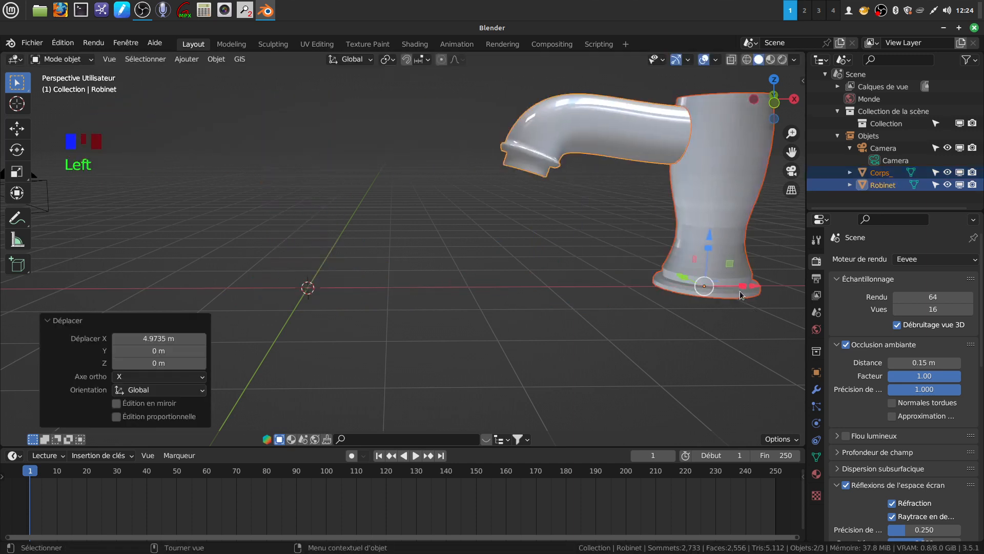
scroll(550, 285, "down", 5)
middle_click_drag(550, 281, 589, 278, "shift")
left_click_drag(617, 267, 696, 267)
key("KP_1")
middle_click_drag(519, 280, 448, 280, "shift")
scroll(447, 282, "up", 1)
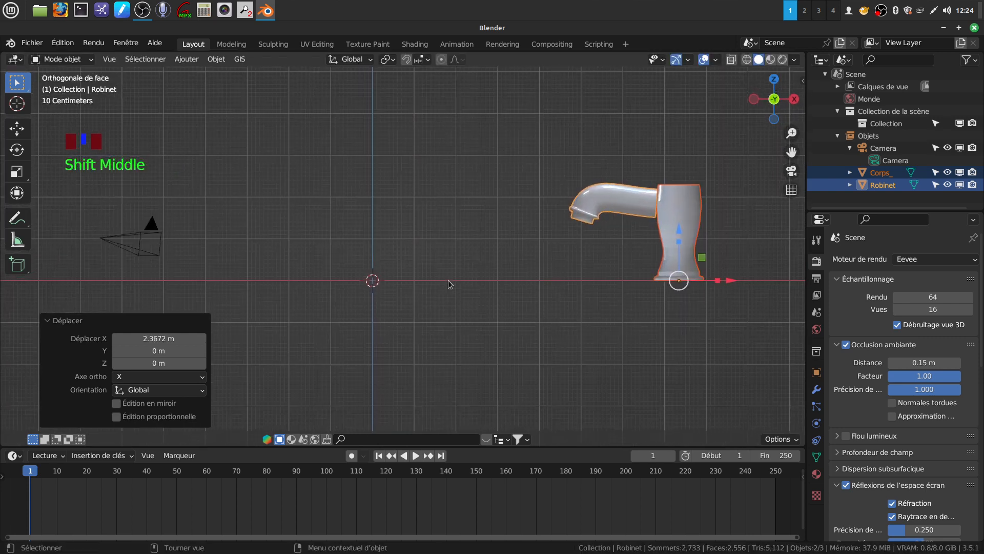
left_click(255, 206)
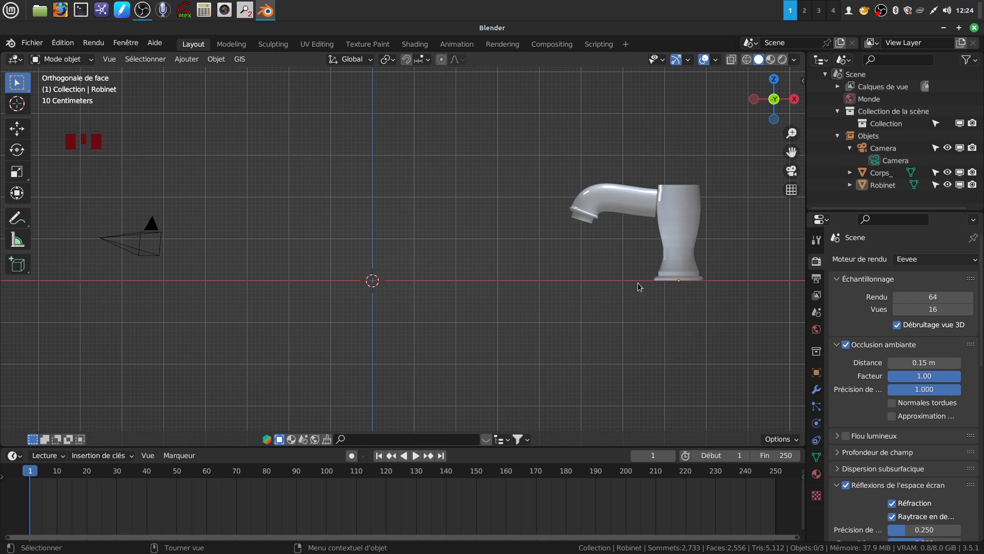
Add a mesh circle with 18 vertices and 1 m radius at the origin, and enter Edit Mode.
left_click(187, 60)
mouse_move(231, 73)
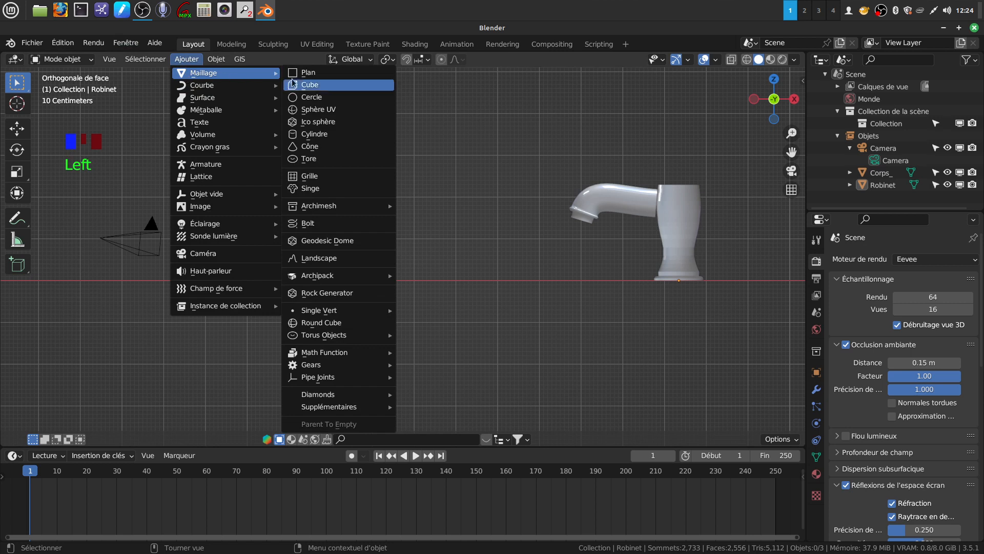
left_click(315, 97)
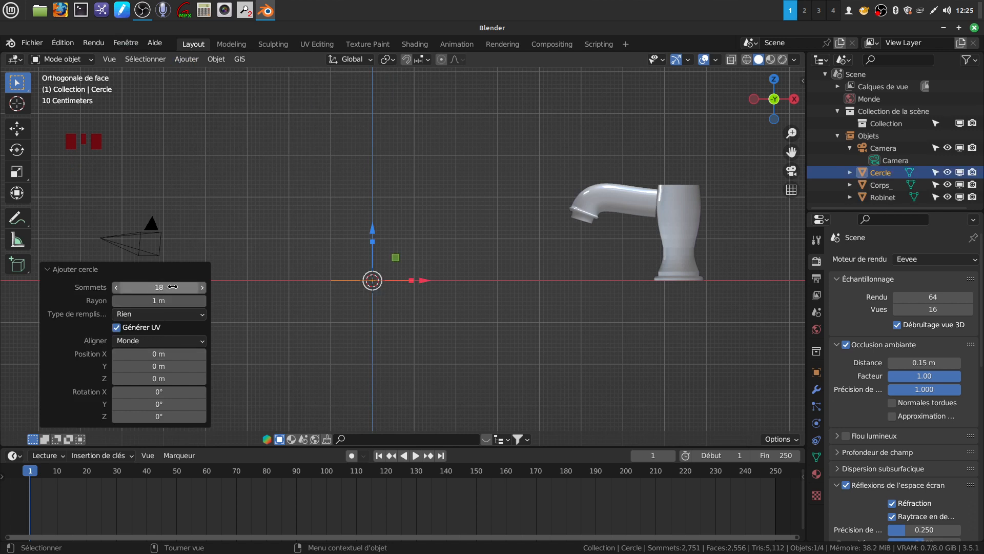
key("Tab")
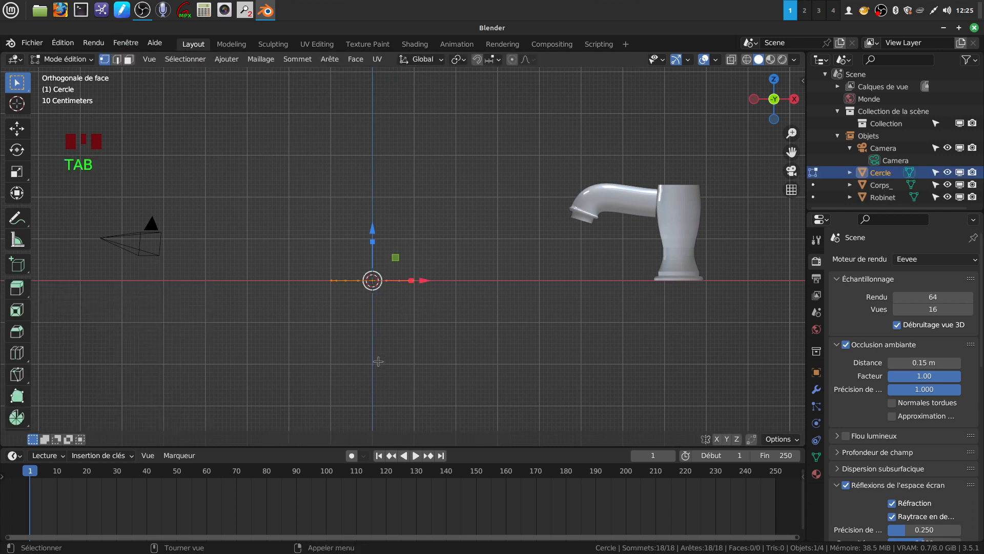
Extrude the circle about 0.19 m up along Z and lower its new upper ring slightly.
scroll(379, 362, "up", 2)
scroll(390, 343, "down", 2)
scroll(398, 333, "up", 1)
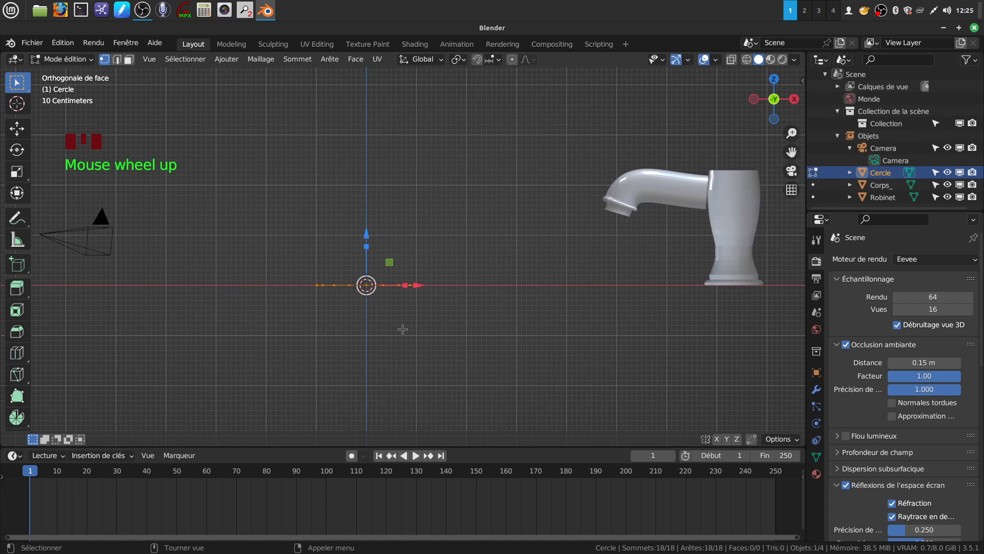
key("e")
right_click(403, 329)
left_click_drag(366, 232, 367, 222)
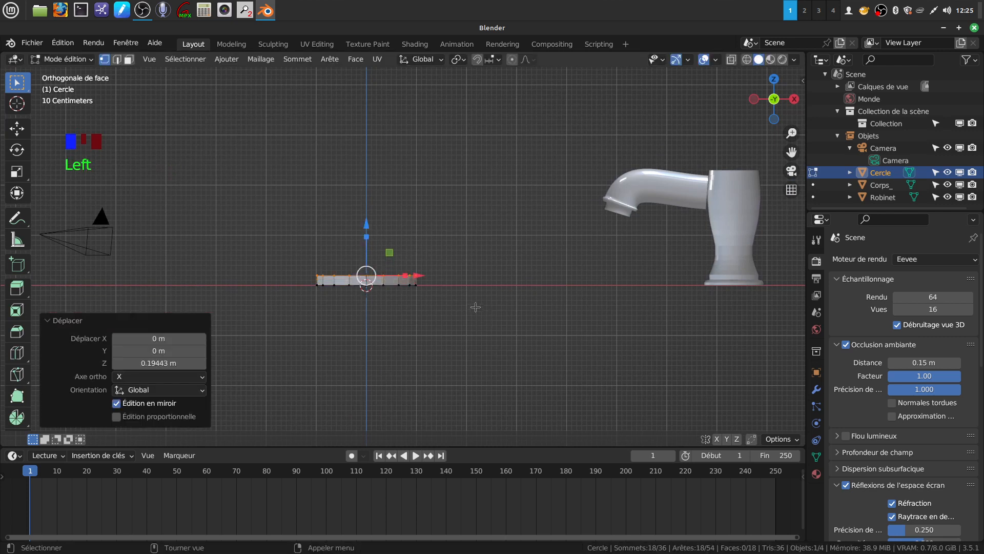
scroll(582, 383, "up", 2)
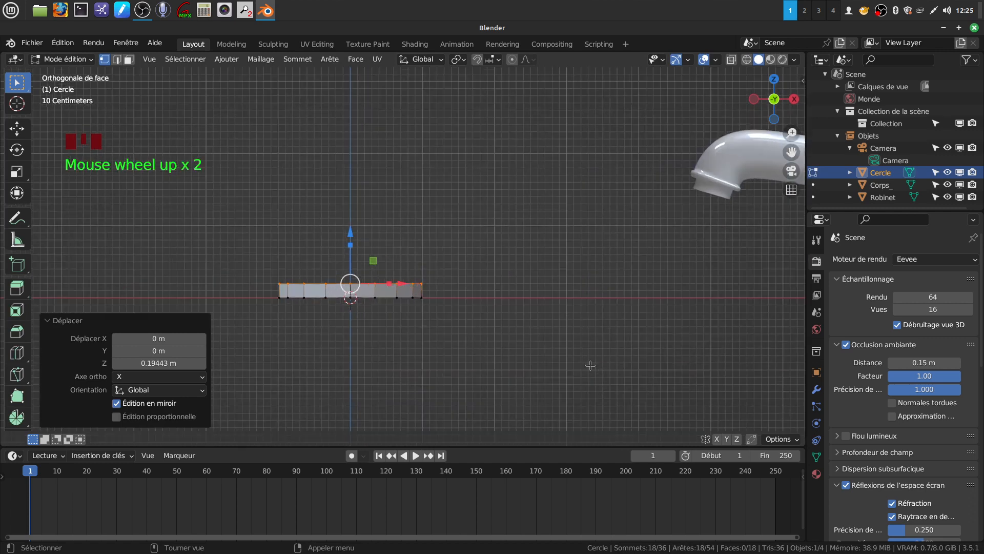
middle_click_drag(624, 307, 527, 304, "shift")
left_click_drag(380, 235, 386, 240)
Extrude the upper ring about 0.07 m along Z and scale the new ring to about 0.911.
key("e")
left_click(511, 328)
key("s")
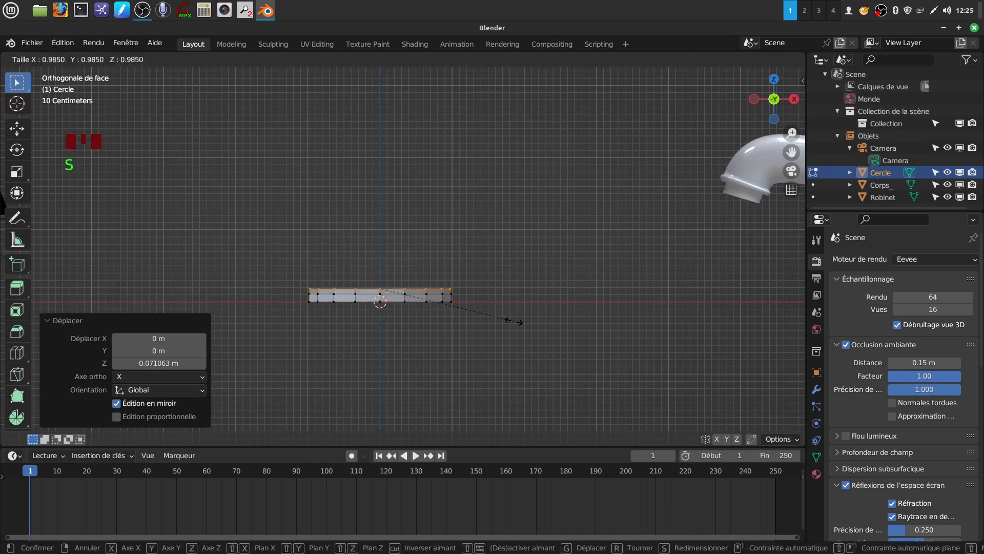
left_click(503, 321)
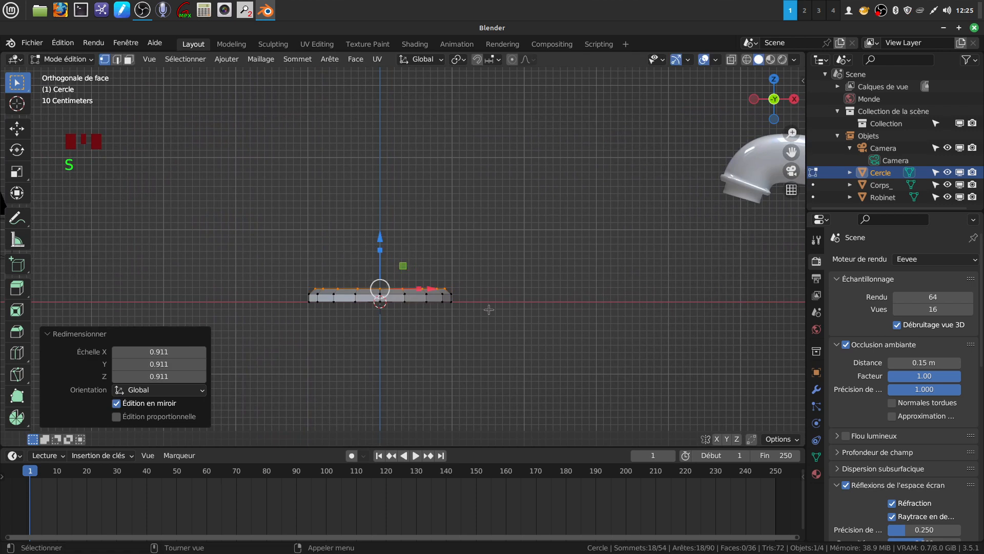
Extrude the narrowed upper ring about 0.1 m upward along Z.
key("e")
left_click_drag(383, 234, 386, 228)
scroll(694, 272, "down", 3)
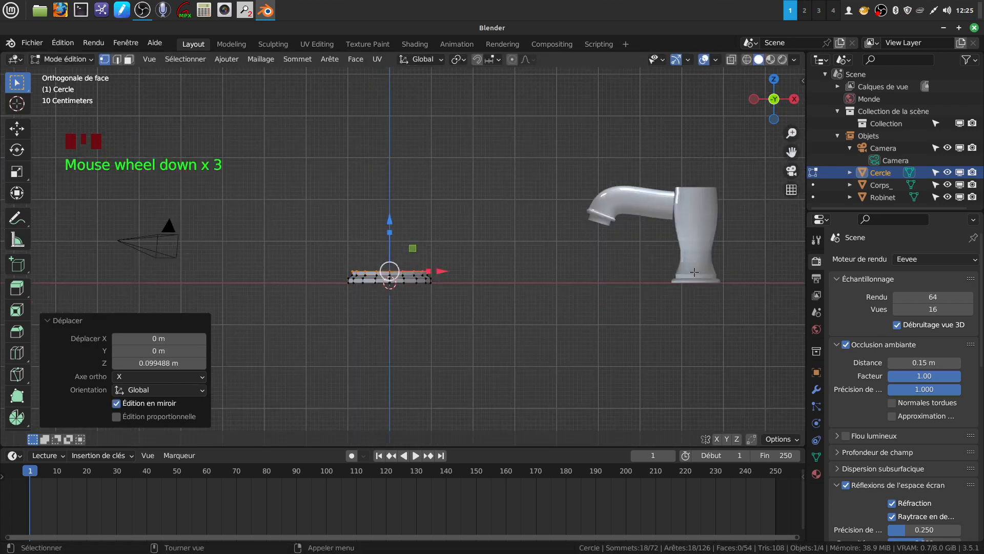
Raise the base's top ring slightly, and extrude it about 1.29 m upward with the new ring scaled to about 0.674.
left_click_drag(389, 219, 406, 159)
key("e")
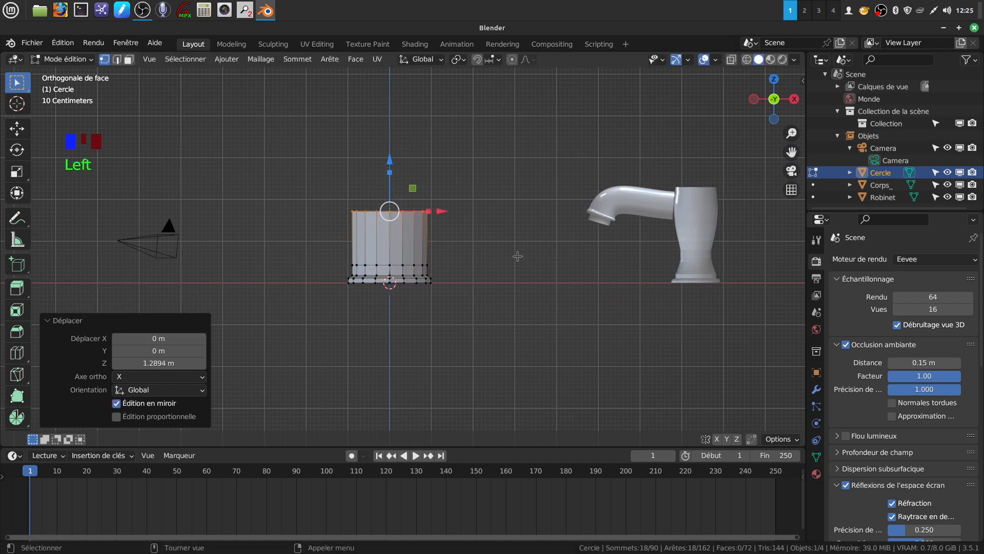
key("s")
left_click(474, 245)
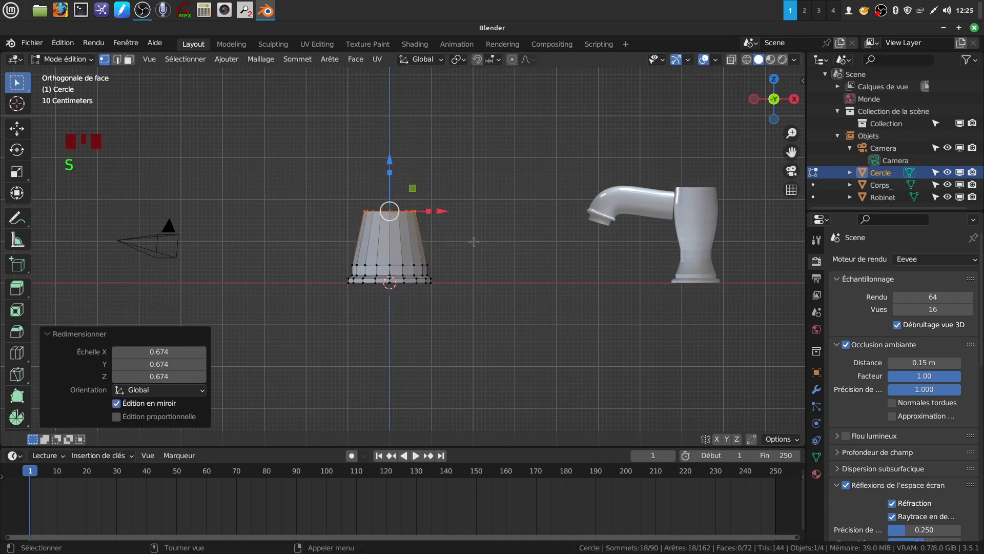
Extrude the waist ring about 1.07 m upward along Z and scale the new ring to about 1.257.
key("e")
left_click_drag(389, 160, 393, 118)
key("s")
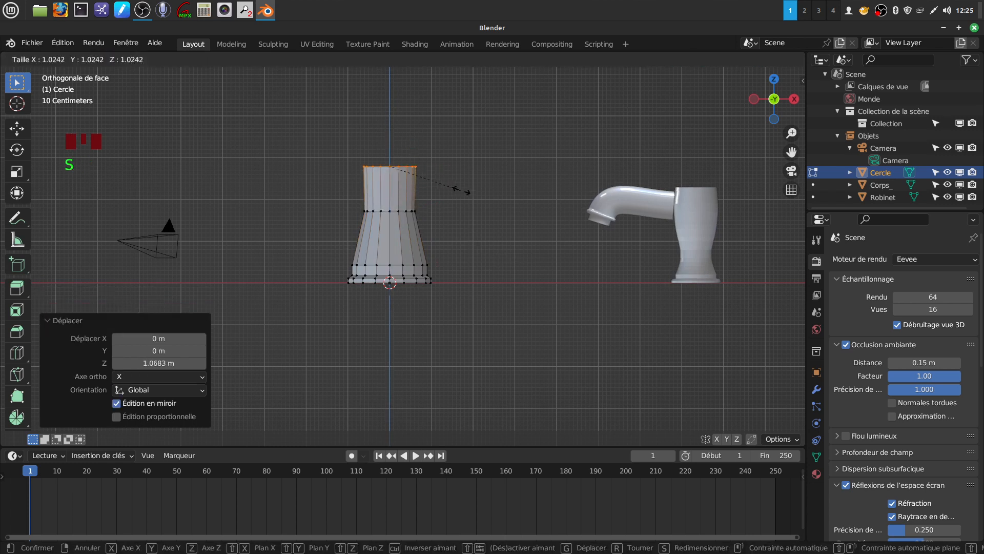
left_click(477, 191)
Extrude the widened top ring about 0.7 m upward along Z and scale the new ring to about 1.117.
middle_click_drag(448, 229, 448, 312, "shift")
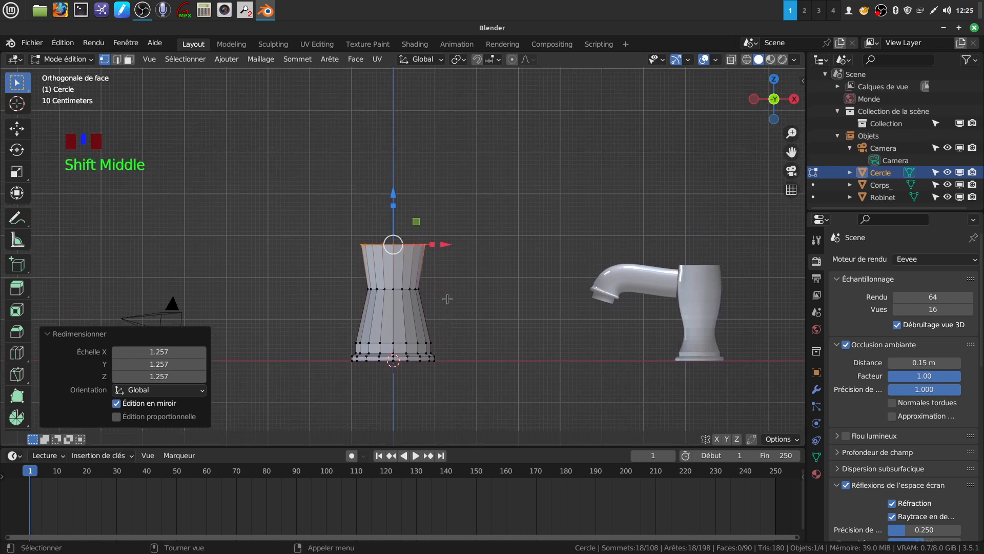
key("e")
left_click(447, 299)
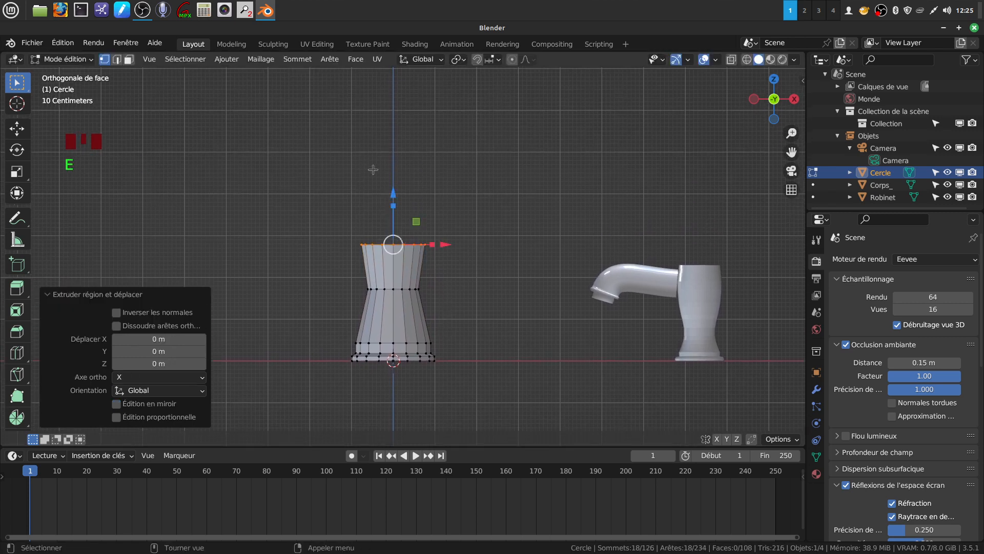
left_click_drag(395, 194, 389, 164)
key("s")
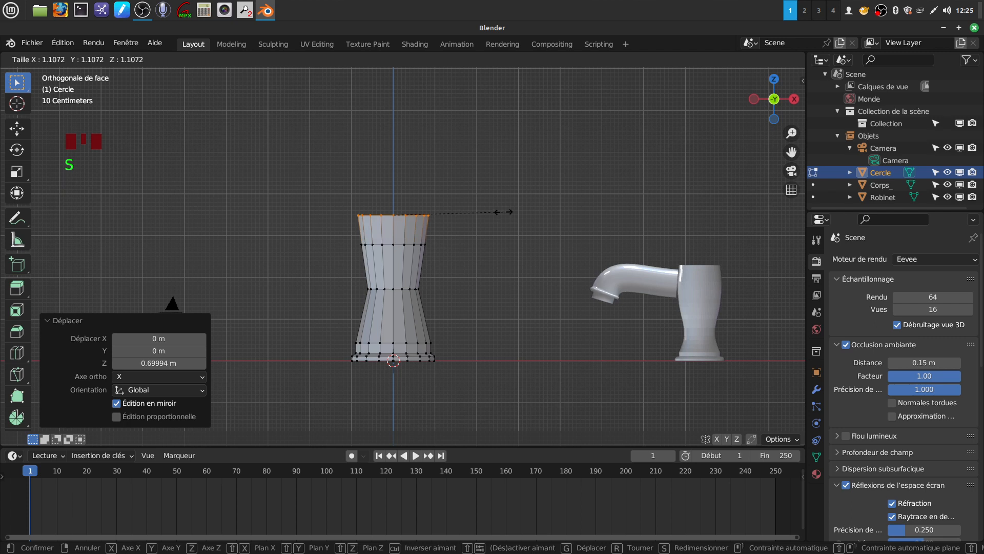
left_click(505, 215)
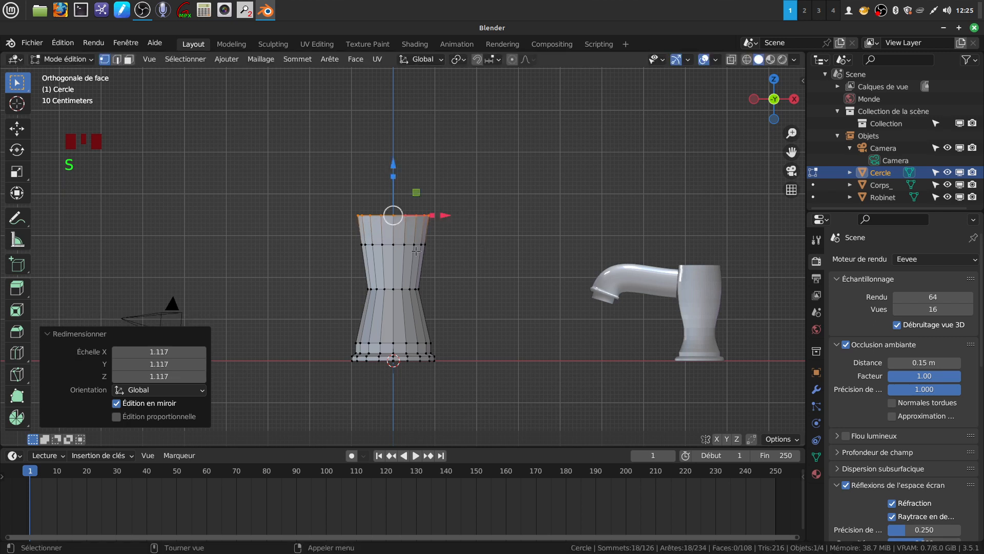
Scale the edge ring directly below the top ring to about 1.067.
left_click(389, 245, "alt")
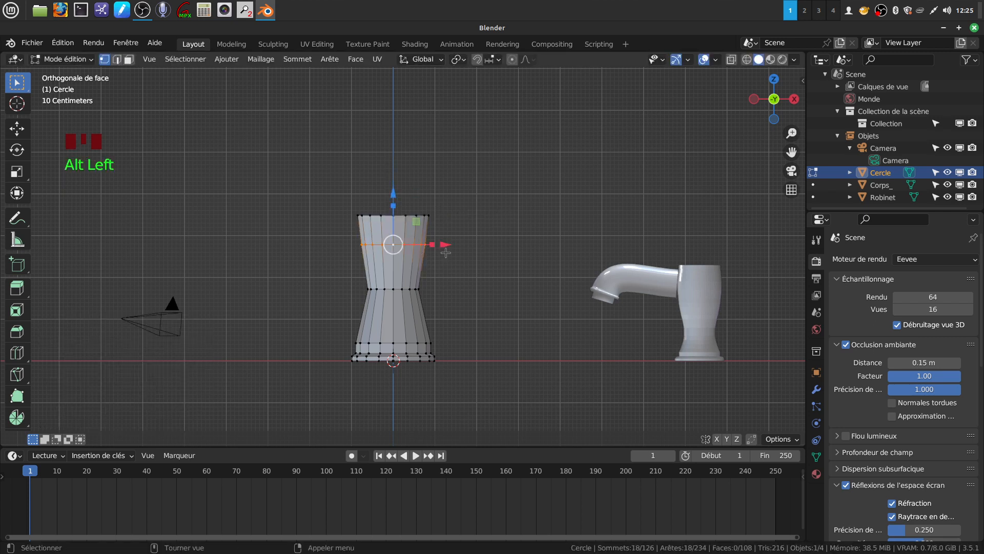
key("s")
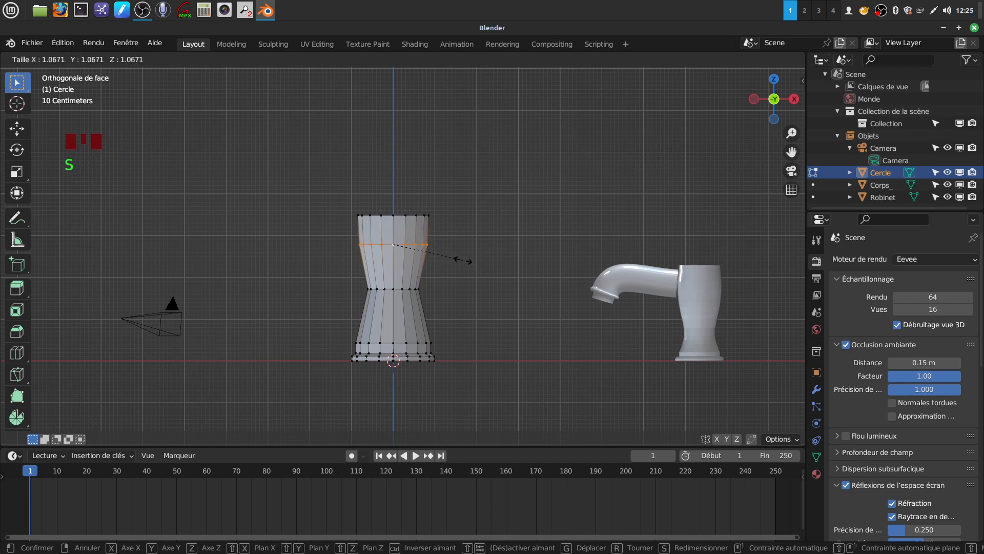
left_click(462, 261)
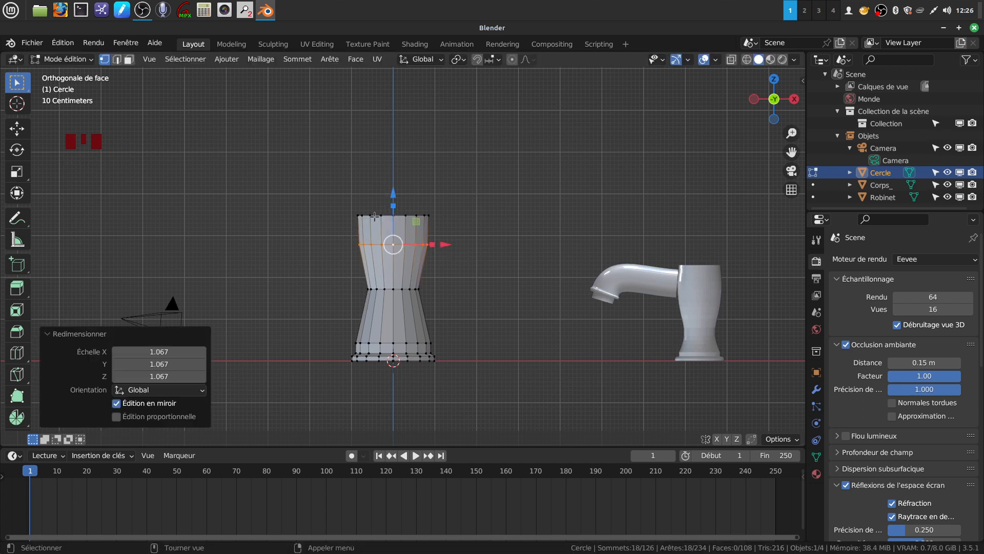
Extrude the top ring about 0.64 m upward, scale the new ring narrower, and lower it about 0.26 m along Z.
left_click(374, 216, "alt")
key("e")
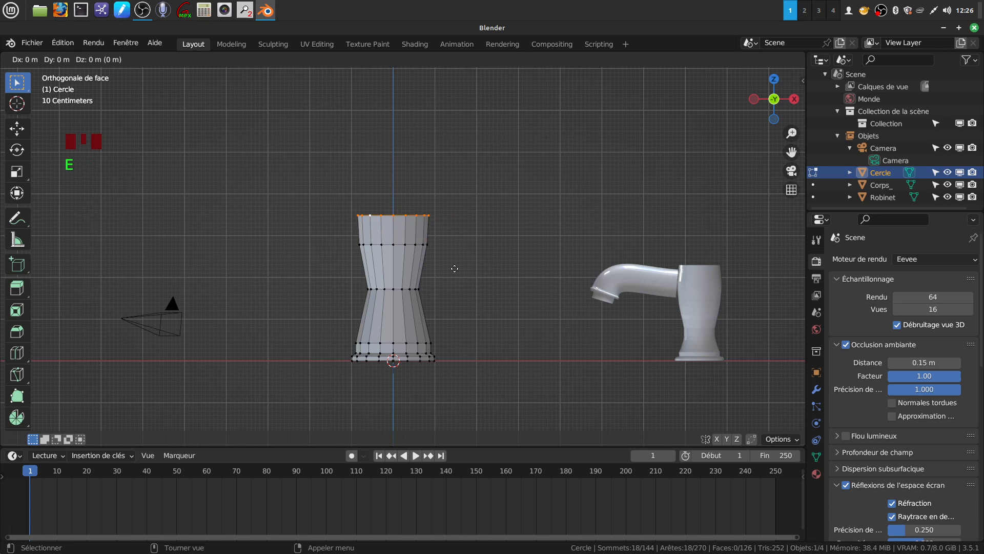
left_click_drag(396, 165, 396, 140)
key("s")
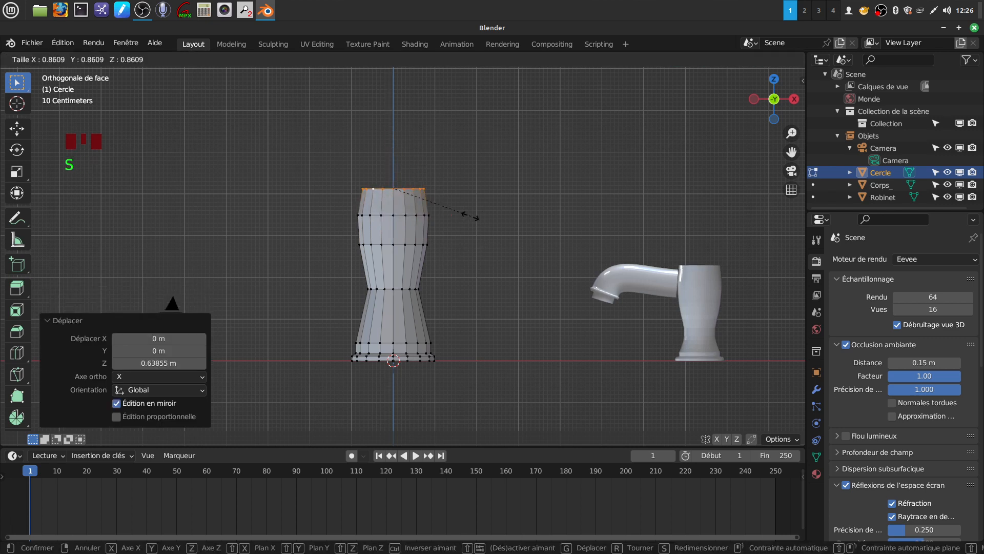
left_click(456, 215)
left_click_drag(394, 134, 392, 145)
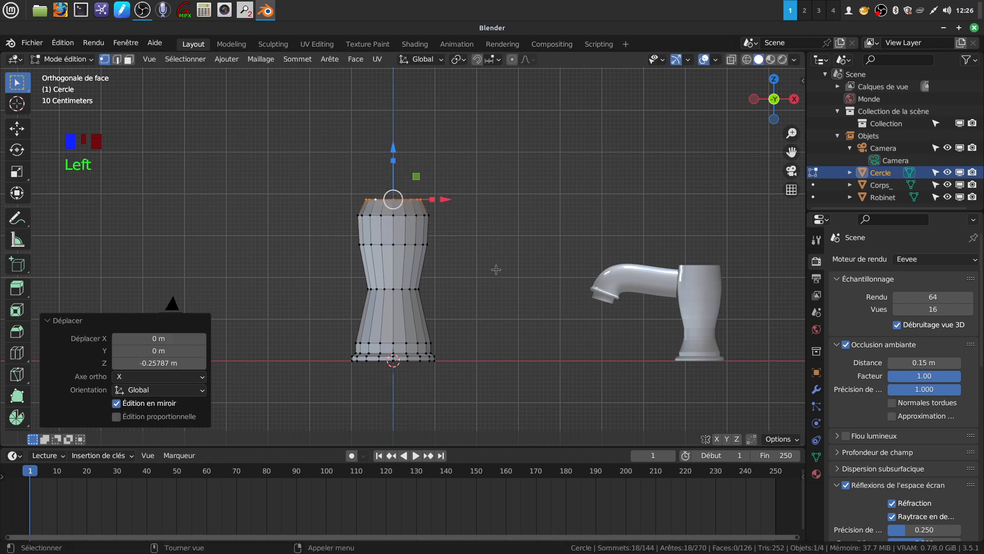
Return to Object Mode and add a Subdivision Surface modifier to the body with 2 viewport levels.
mouse_move(419, 308)
middle_mouse_down("shift")
mouse_move(426, 289)
mouse_move(423, 301)
middle_mouse_up("shift")
scroll(433, 332, "up", 1)
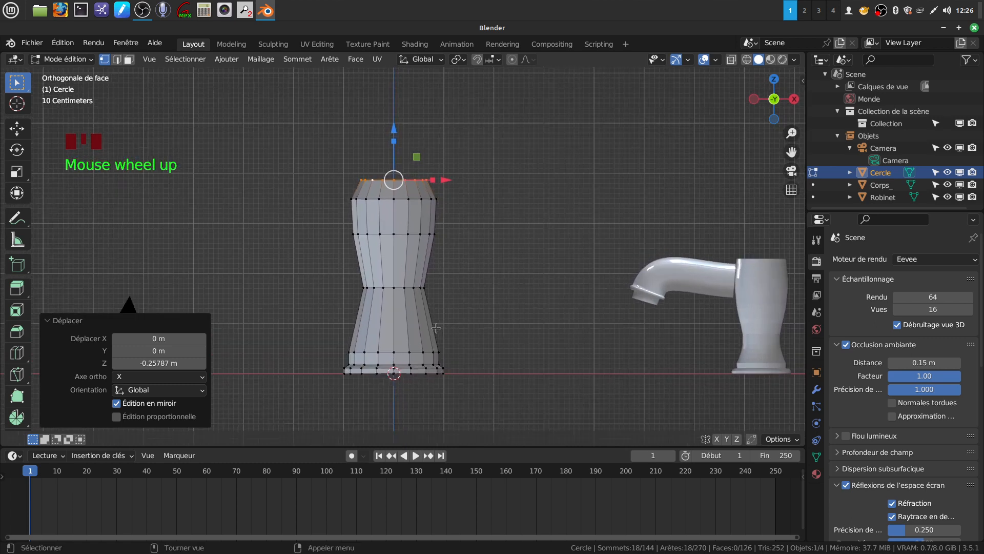
key("Tab")
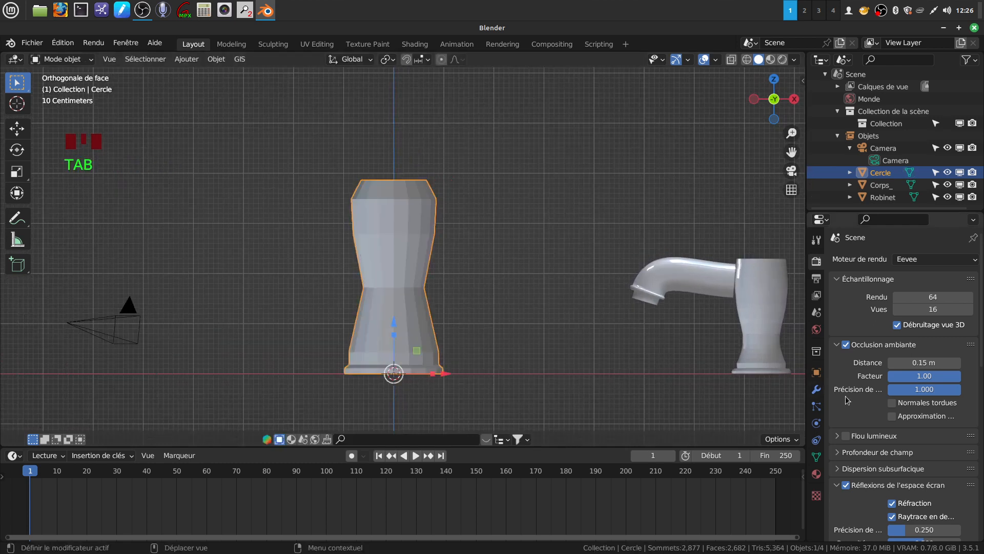
left_click(816, 389)
left_click(871, 259)
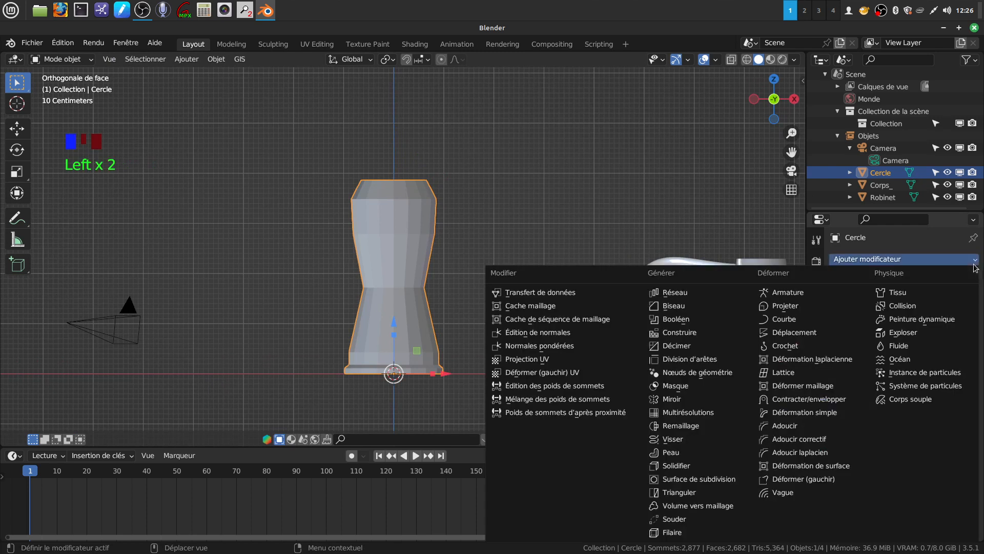
left_click(711, 479)
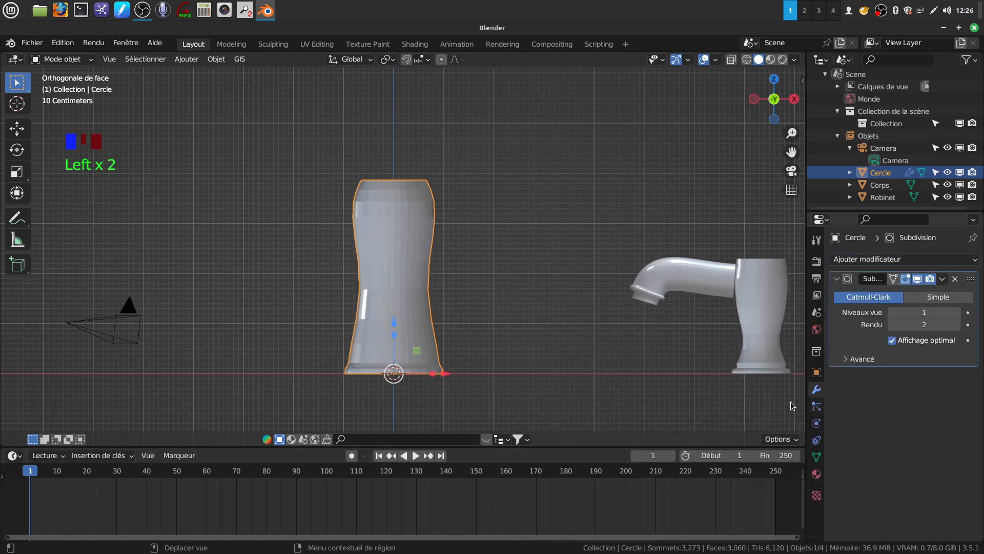
left_click(957, 312)
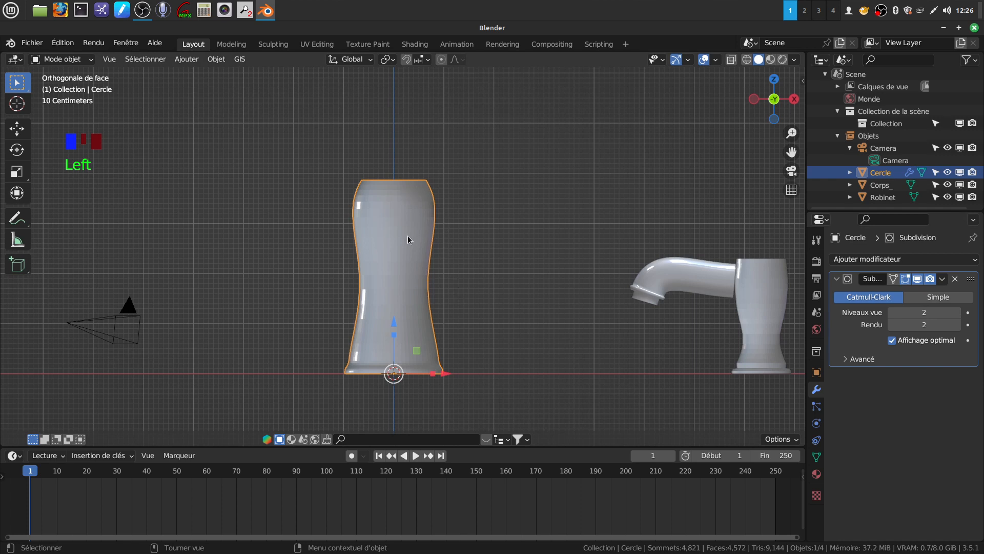
Turn off the subdivision's viewport display in Edit Mode and scale the body's waist ring to about 0.942.
key("Tab")
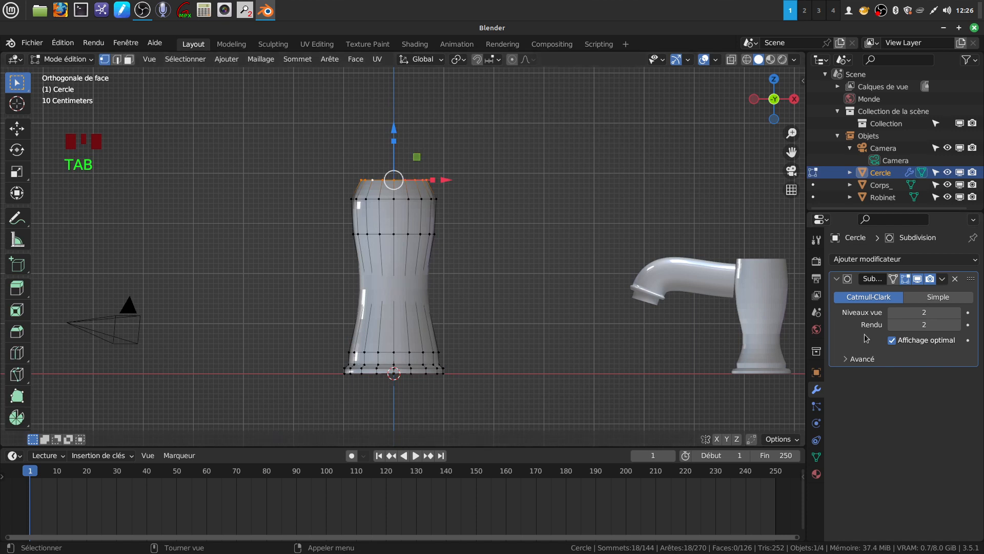
left_click(917, 280)
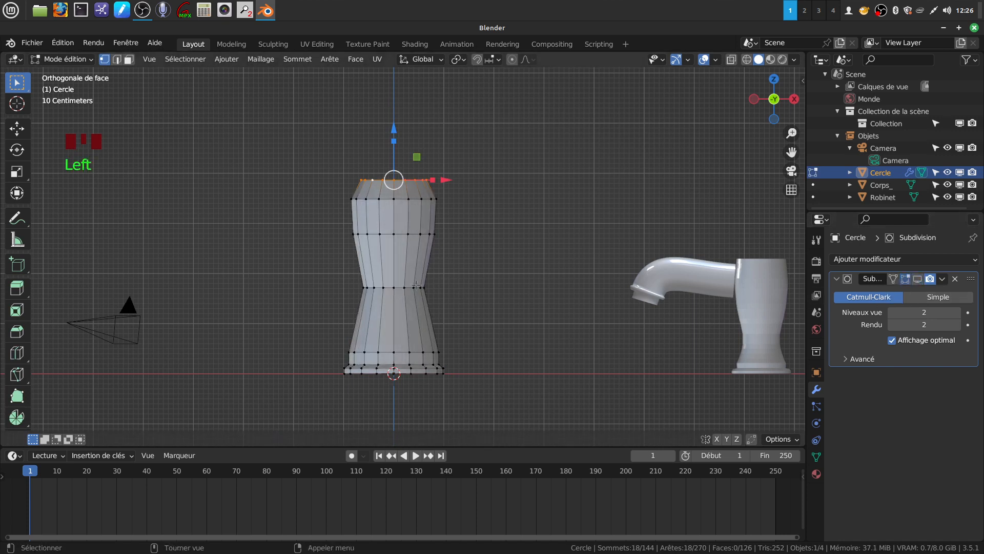
left_click(385, 287)
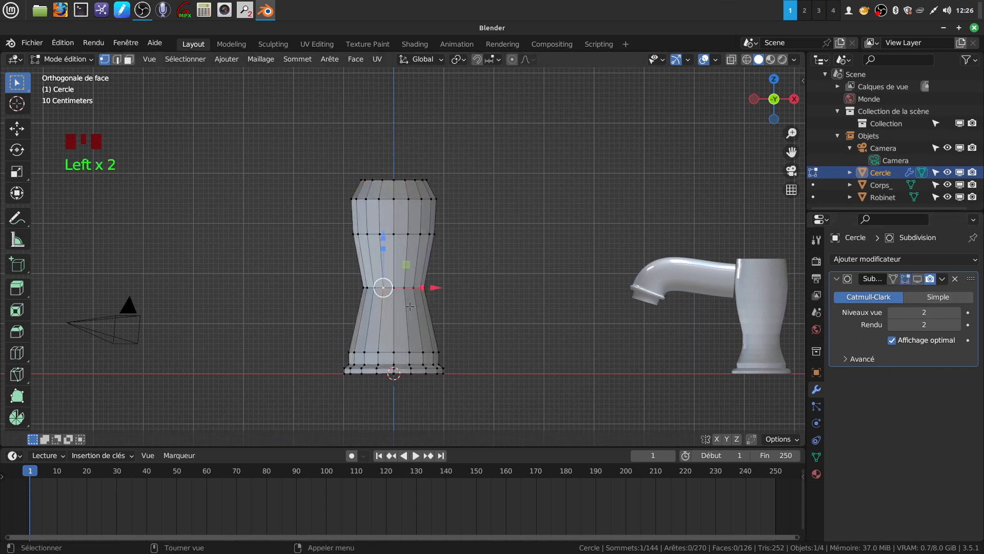
scroll(415, 299, "up", 2)
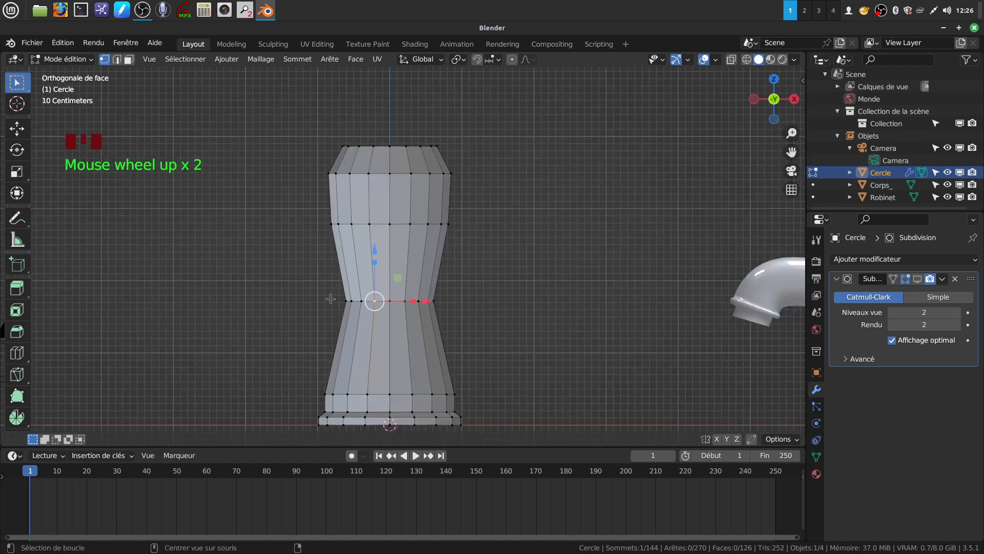
left_click(353, 301, "alt")
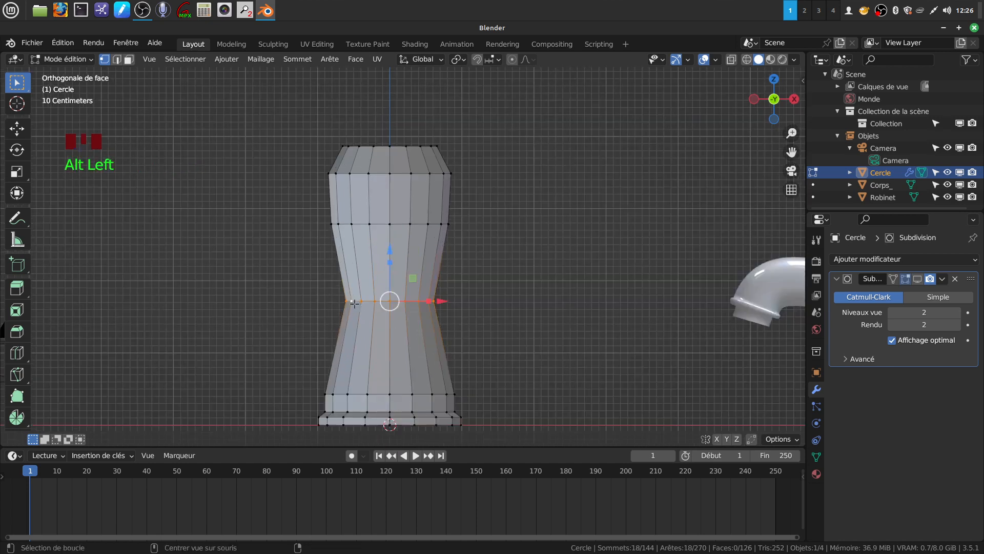
key("s")
left_click(533, 341)
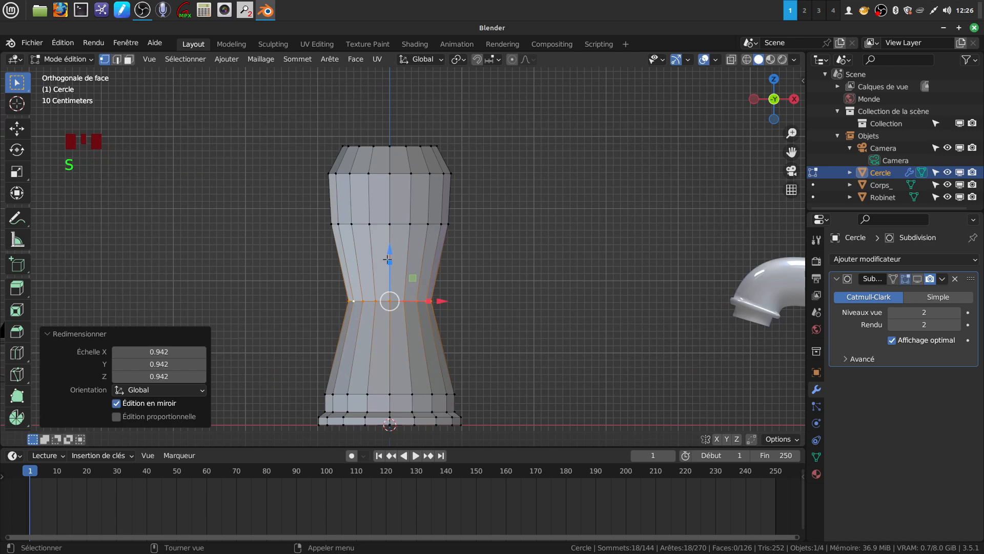
Insert one centred loop cut in the section directly above the waist ring.
key("ctrl+r")
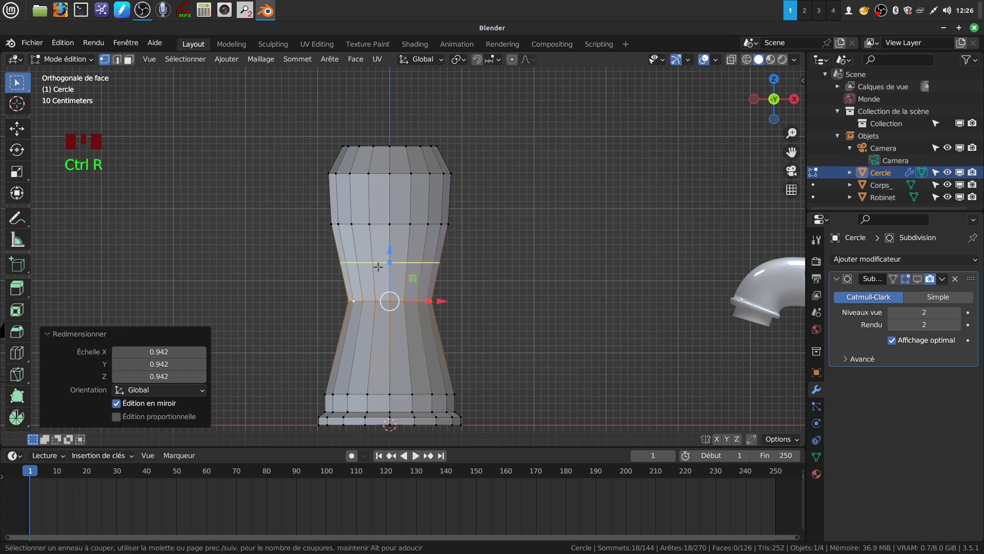
left_click(378, 267)
right_click(378, 266)
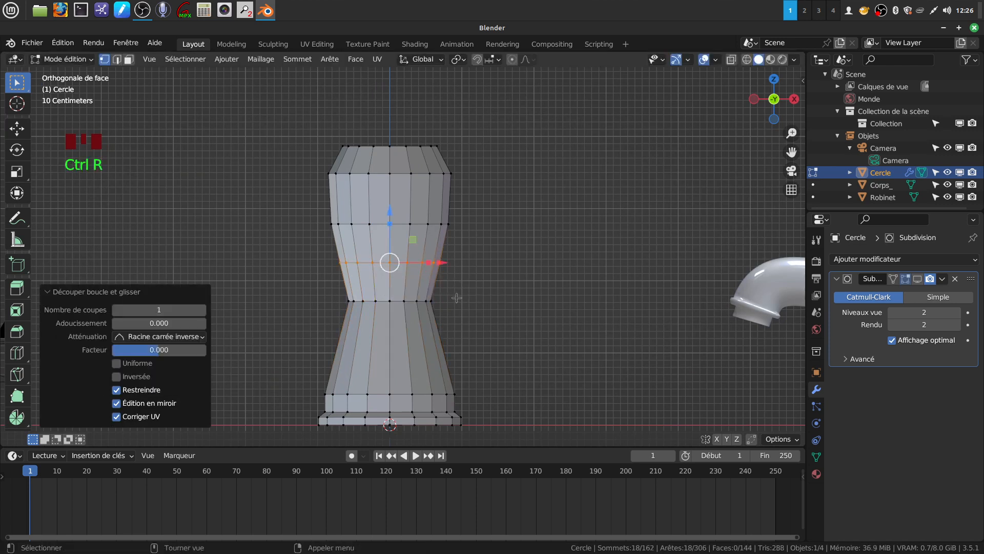
Insert a centred loop cut in the section below the waist and scale it to about 1.05.
key("ctrl+r")
left_click(383, 365)
right_click(426, 353)
key("s")
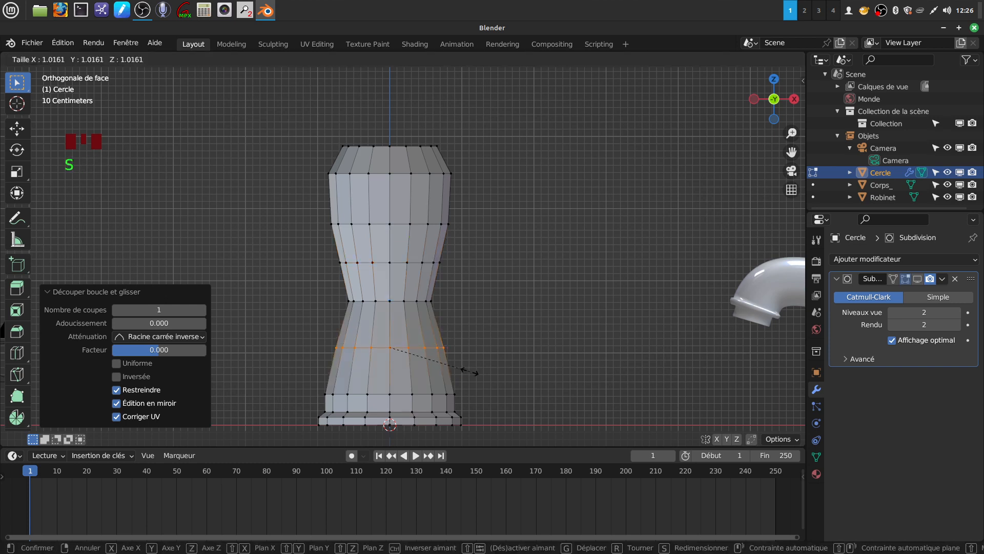
left_click(472, 362)
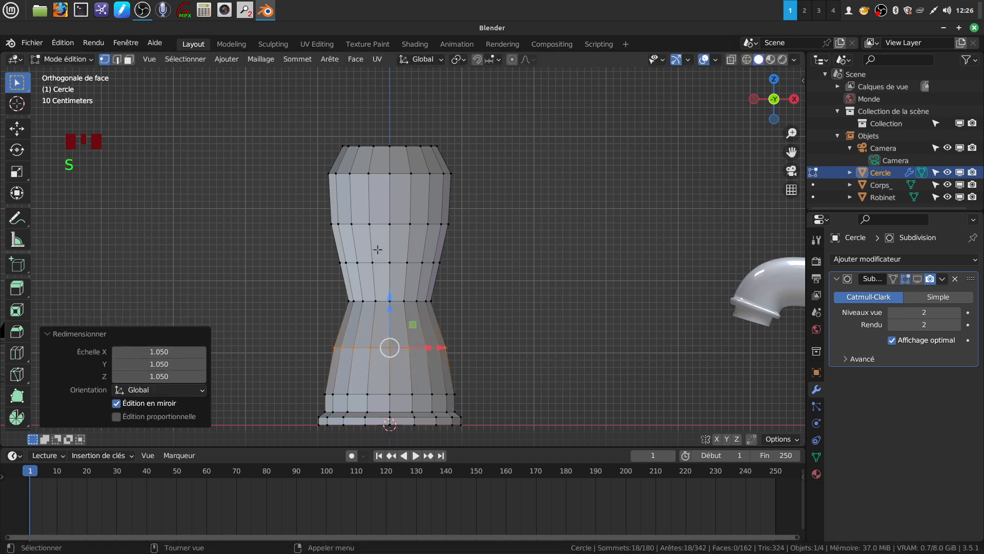
Scale the third ring from the top to about 1.095 and the loop just above the waist to about 1.065.
scroll(634, 310, "down", 3)
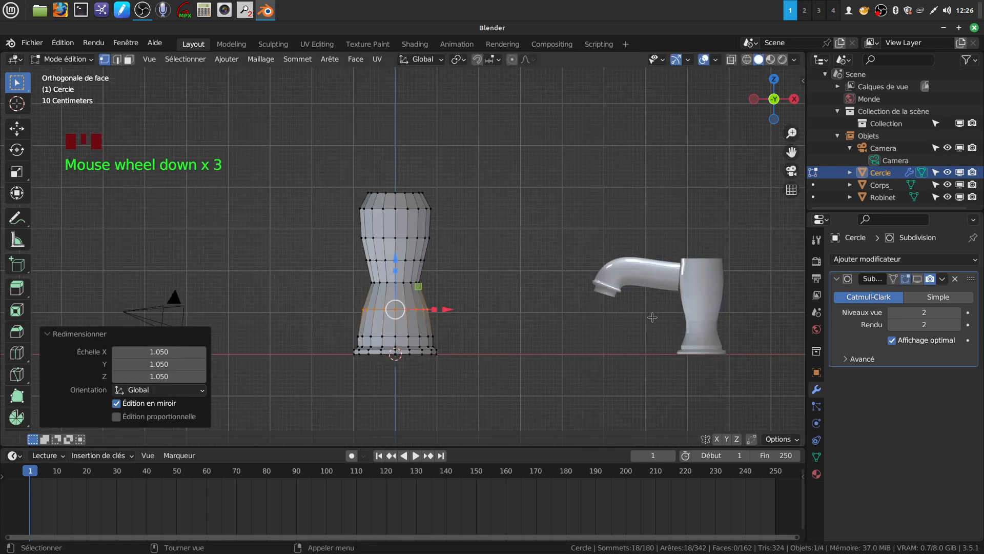
left_click(400, 237, "alt")
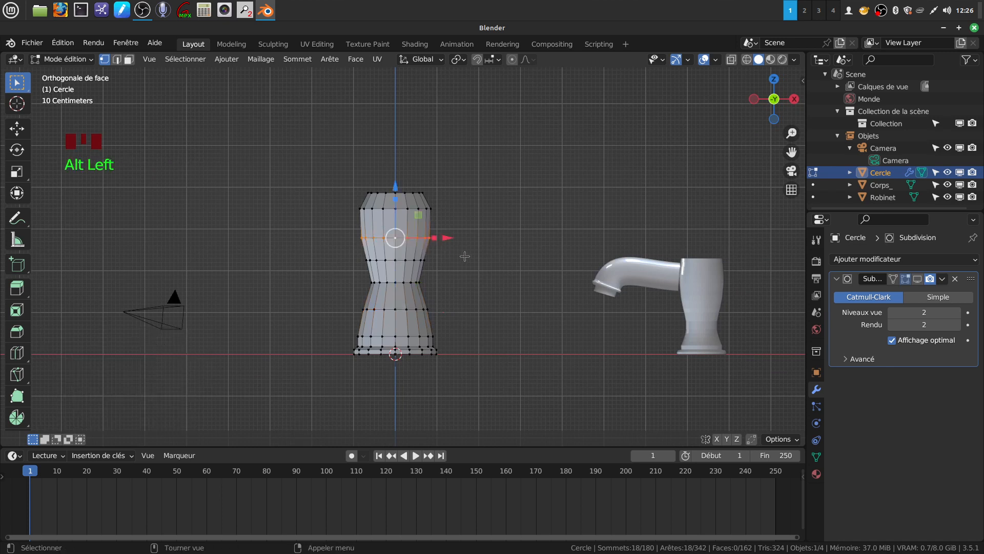
key("s")
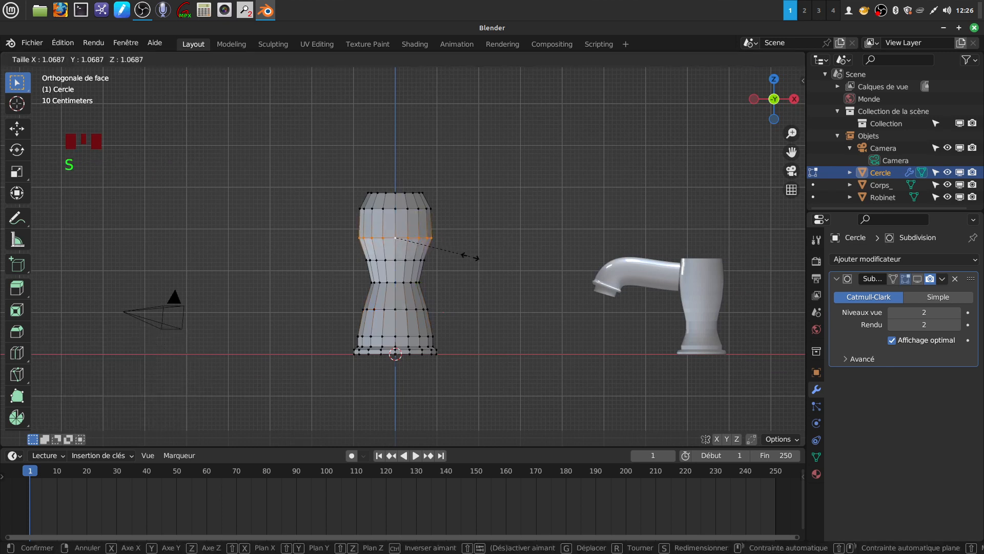
left_click(355, 244)
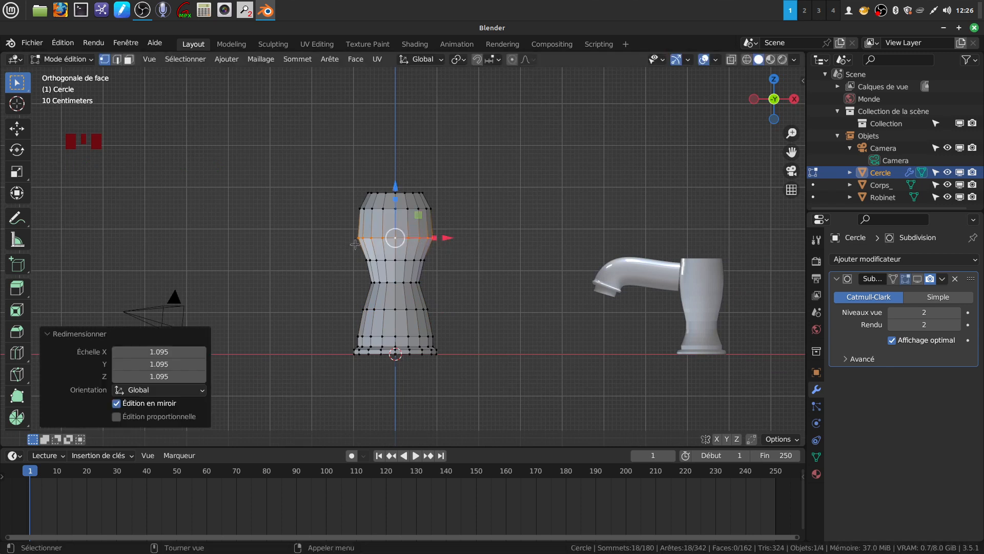
left_click(400, 260, "alt")
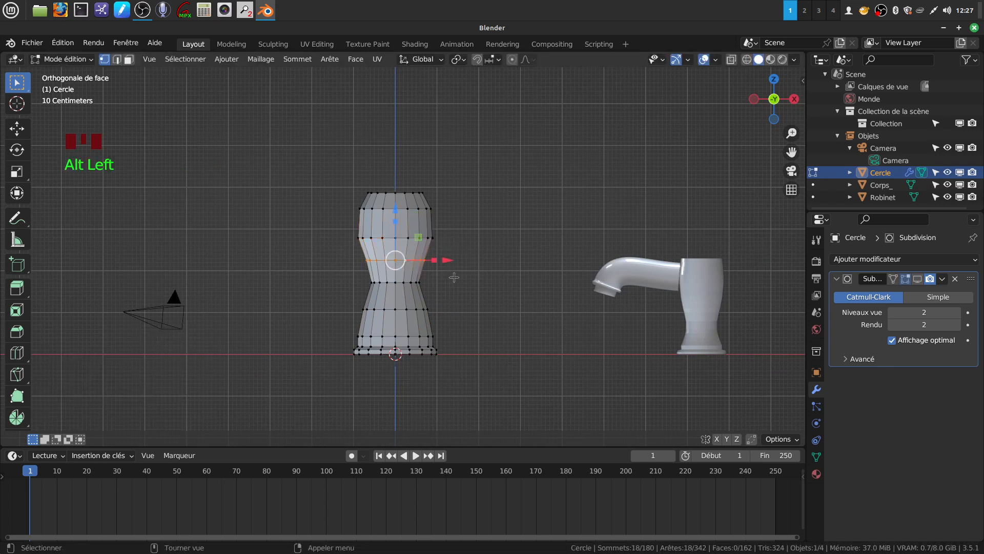
key("s")
left_click(458, 277)
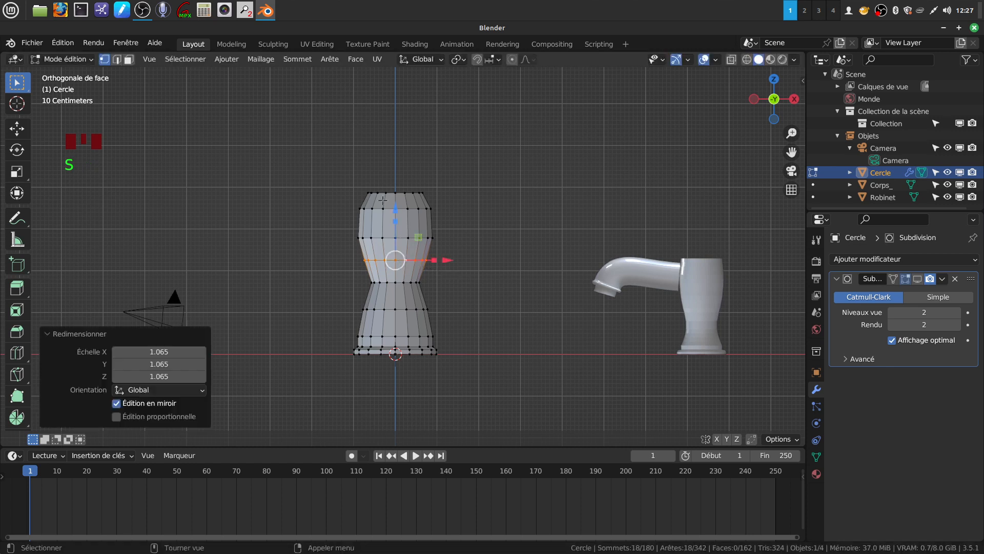
Turn the subdivision's viewport display back on, return to Object Mode, and inspect the base of the smoothed body.
middle_click_drag(491, 284, 472, 296, "shift")
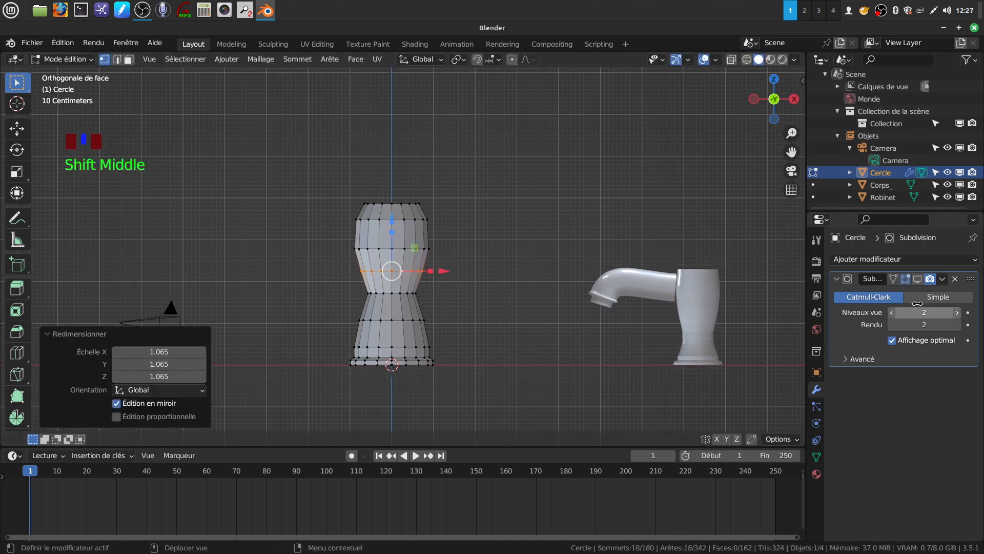
left_click(919, 280)
key("Tab")
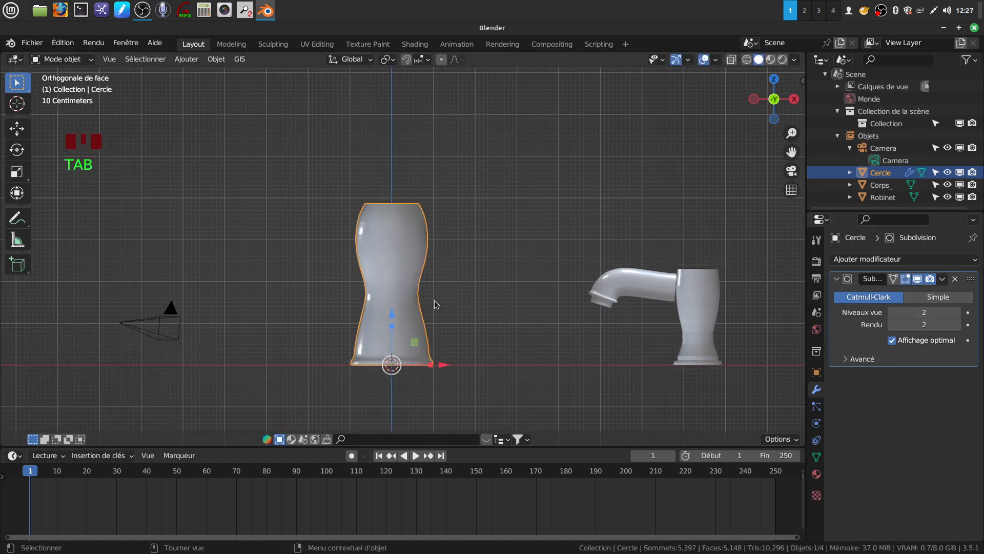
middle_click_drag(435, 325, 437, 244, "shift")
scroll(416, 276, "up", 4)
middle_click_drag(416, 276, 419, 223, "shift")
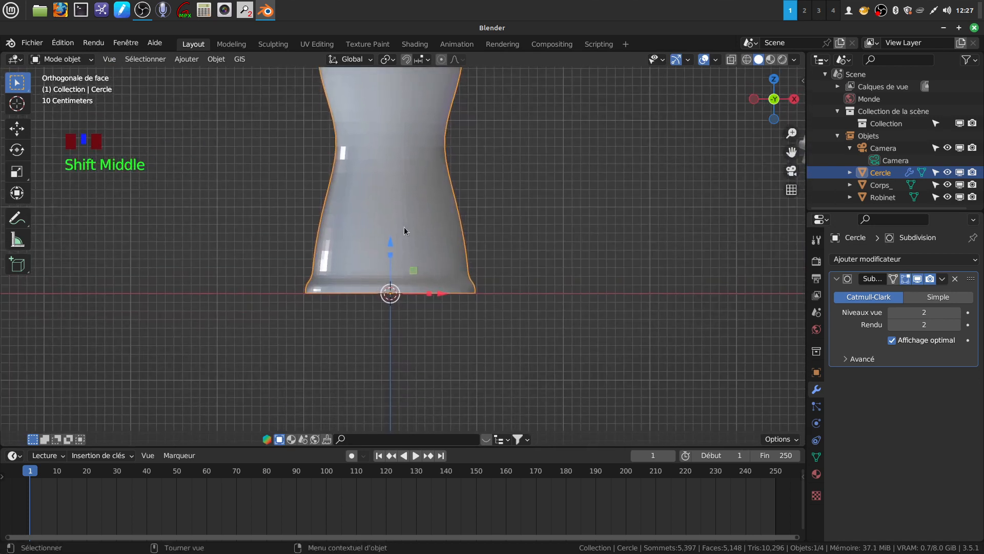
Bevel the two adjacent edge loops just above the base flange with two segments and return to Object Mode.
right_click(386, 226)
left_click(386, 226)
key("Tab")
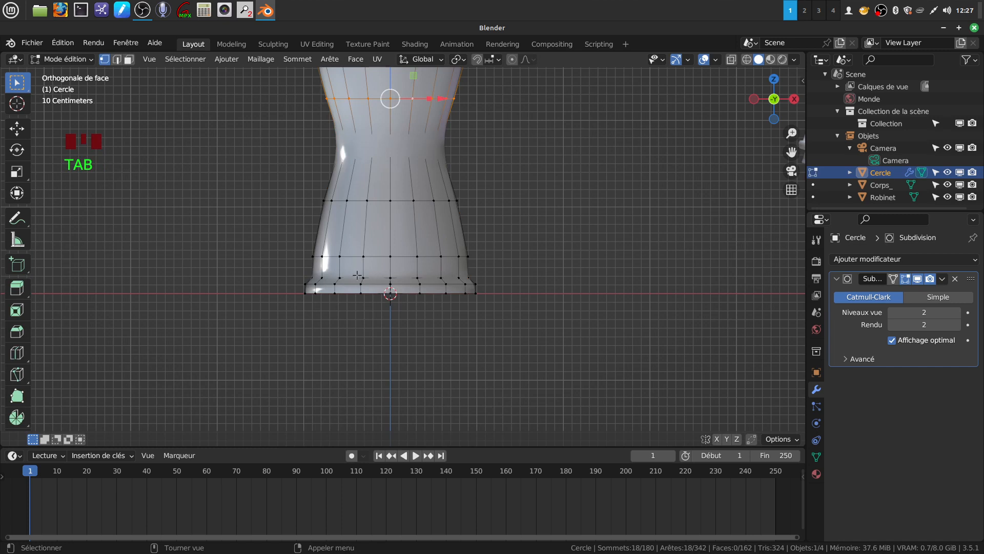
left_click(117, 59)
left_click(350, 277, "alt")
left_click(349, 283, "alt+shift")
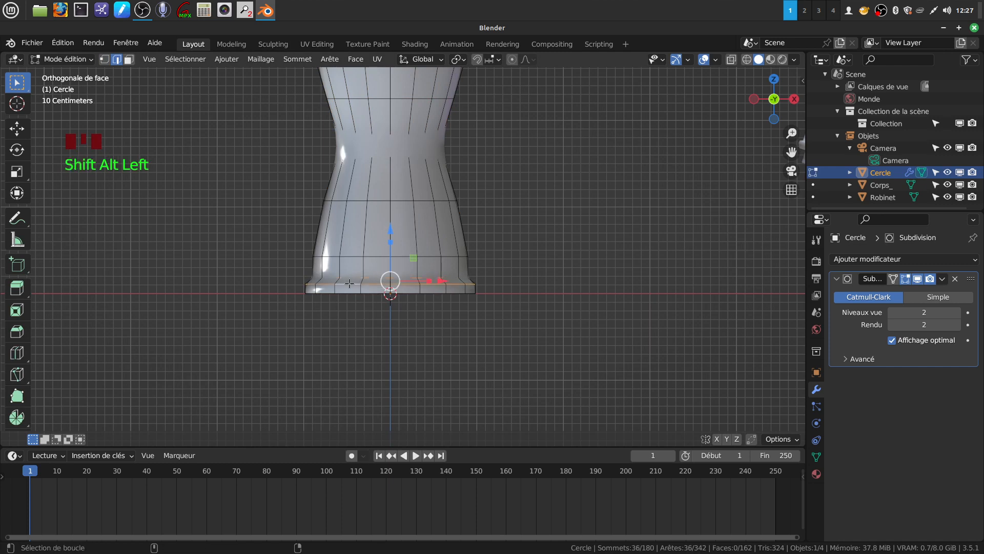
key("ctrl+b")
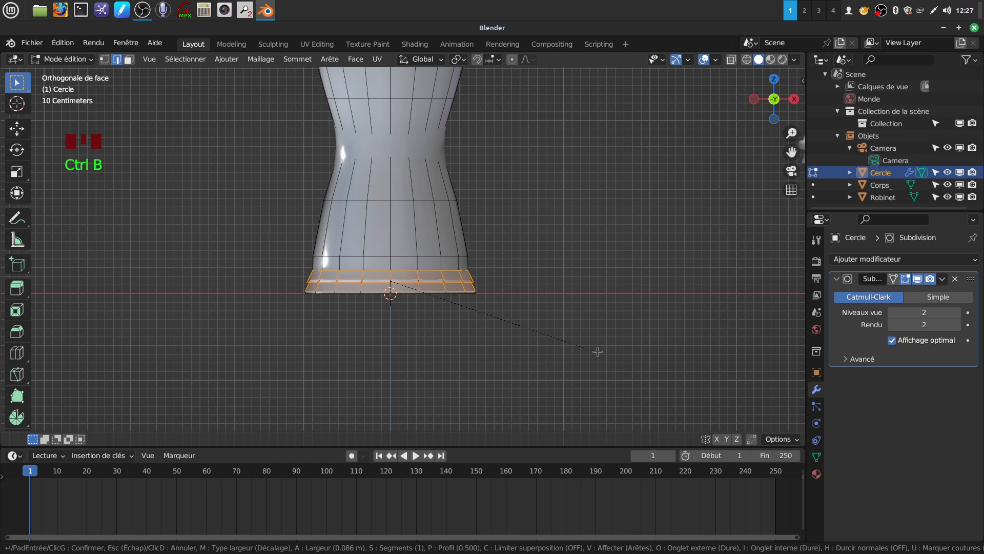
scroll(592, 351, "up", 1)
left_click(580, 342)
middle_click_drag(579, 342, 527, 293)
key("Tab")
scroll(527, 293, "down", 5)
middle_click_drag(505, 238, 415, 211, "shift")
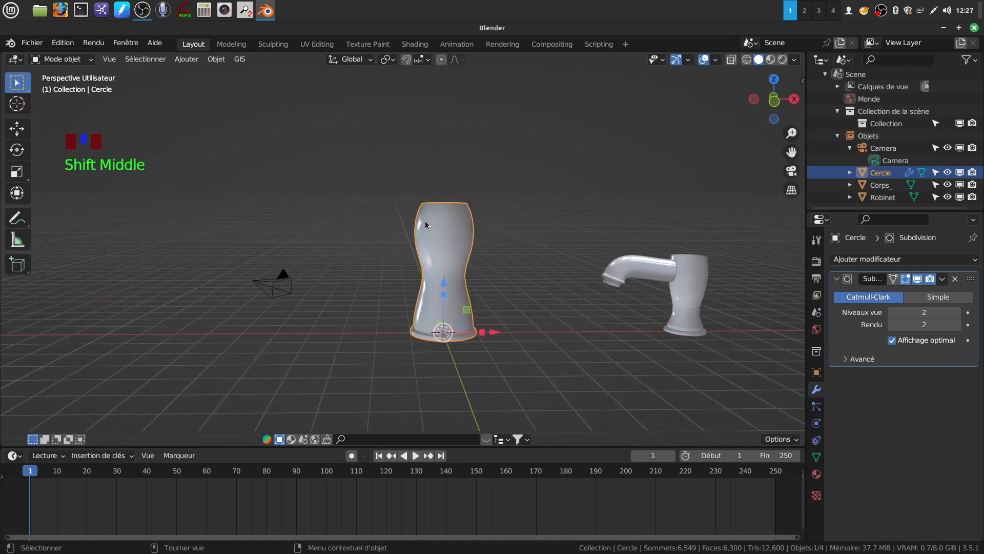
Insert one centred loop cut in the widest section of the body's upper bulge in Edit Mode.
key("ctrl+KP_3")
scroll(430, 198, "up", 2)
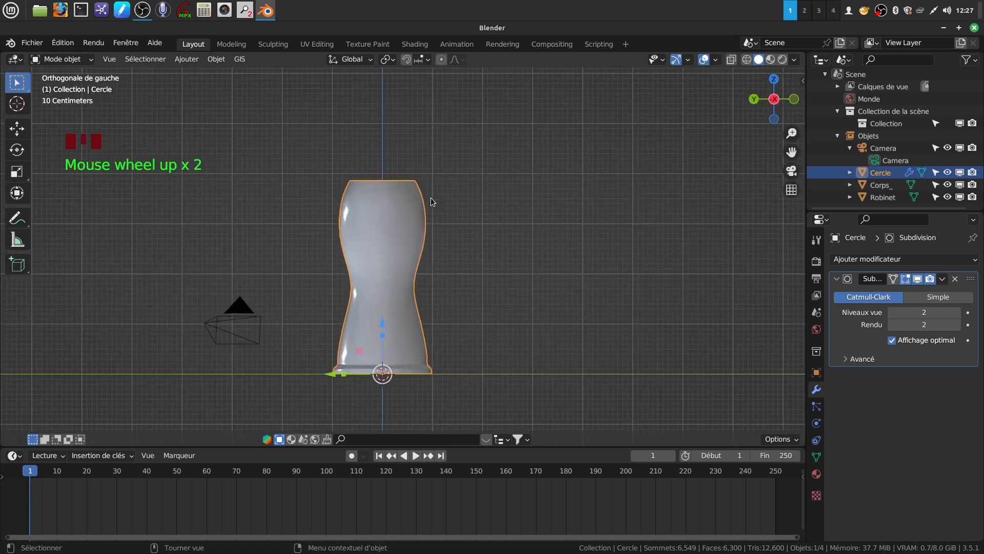
key("Tab")
middle_click_drag(404, 216, 415, 225, "shift")
scroll(421, 225, "up", 2)
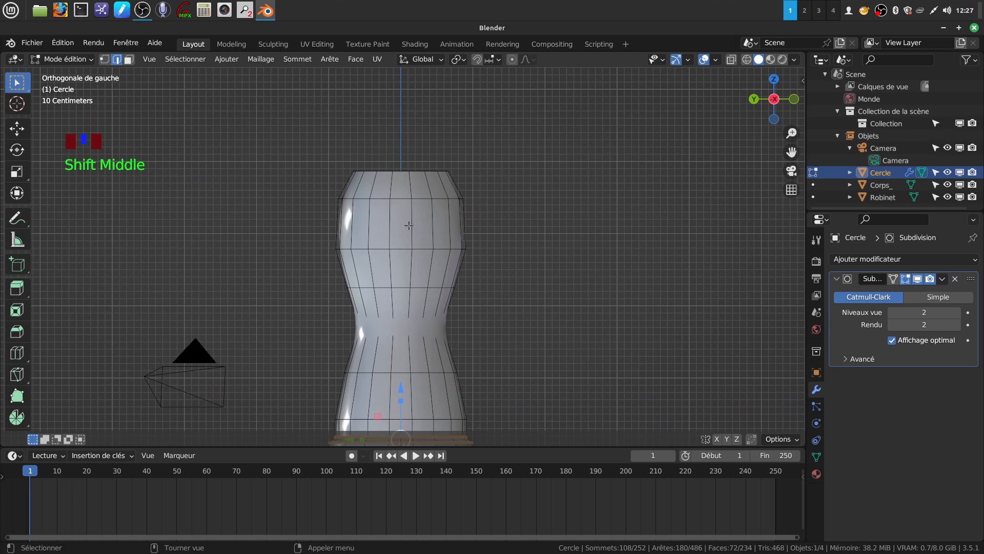
scroll(438, 214, "down", 2)
middle_click_drag(441, 214, 416, 296)
scroll(461, 276, "down", 4)
scroll(450, 312, "up", 3)
scroll(379, 328, "up", 2)
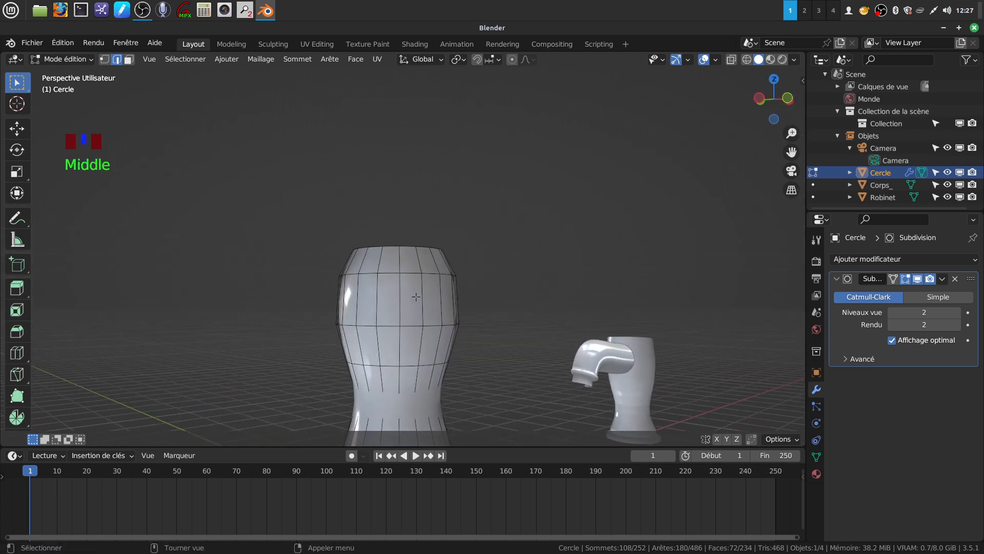
key("ctrl+r")
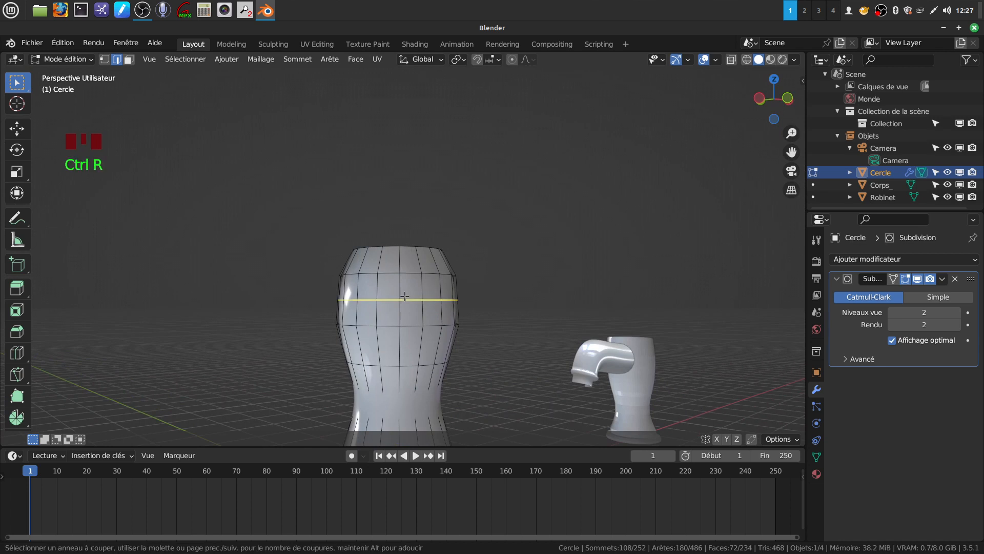
double_click(404, 297)
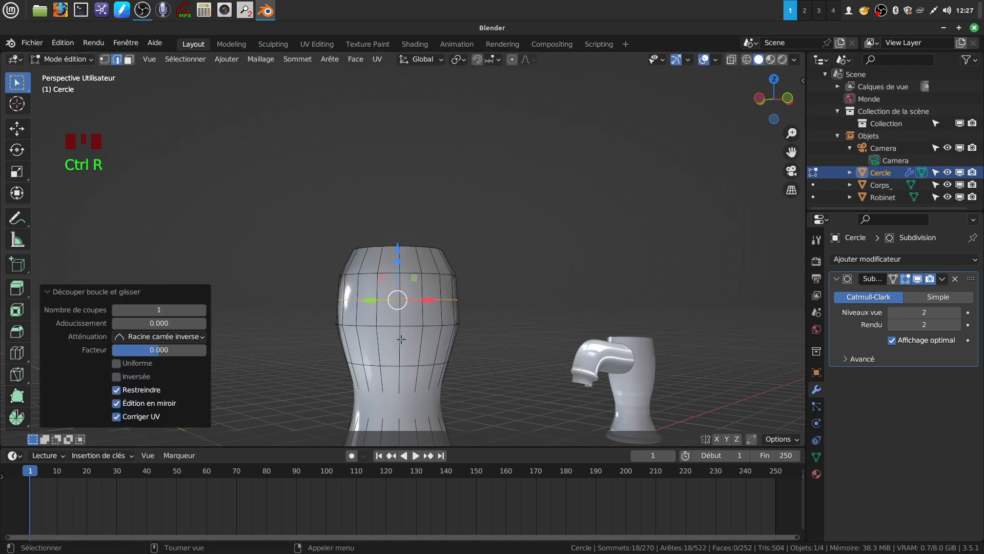
Insert one centred loop cut in the section just below the bulge and another in the section under the top rim.
key("ctrl+r")
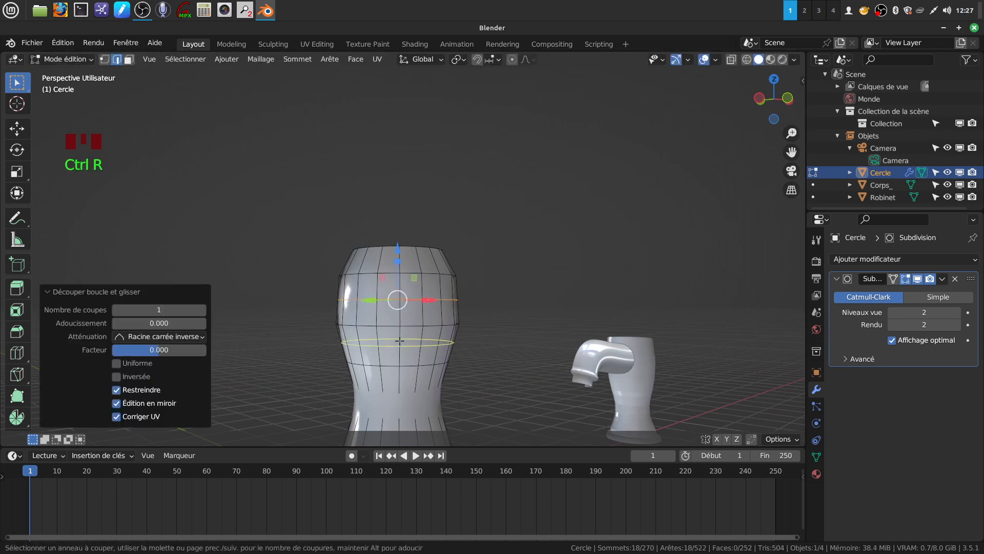
left_click(400, 340)
middle_click_drag(399, 340, 549, 296)
right_click(548, 295)
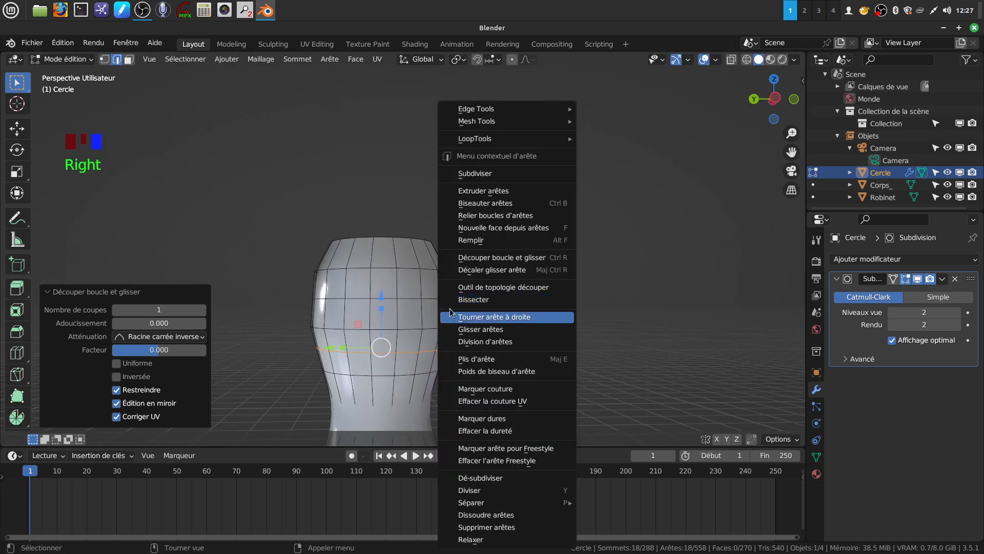
middle_click_drag(388, 219, 264, 250)
scroll(265, 250, "down", 2)
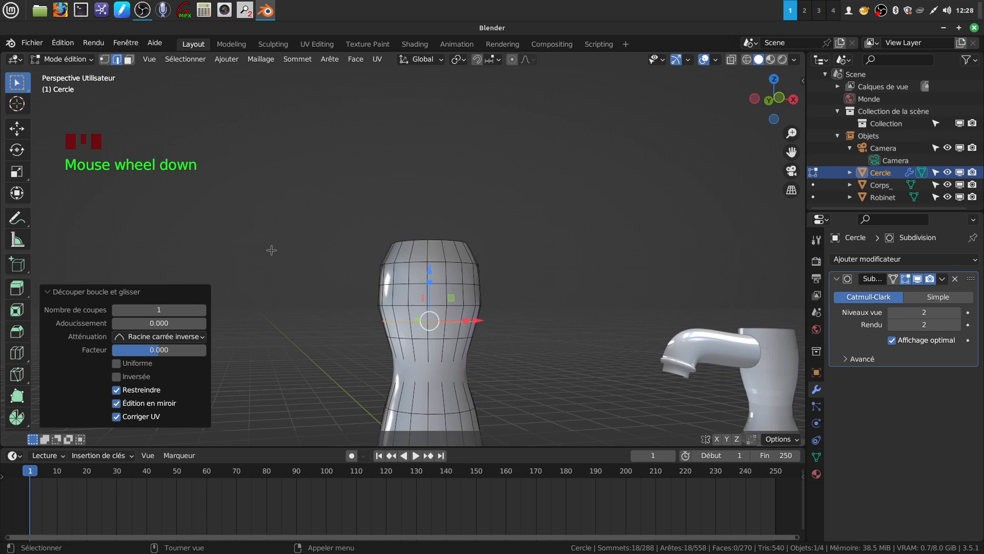
key("ctrl+r")
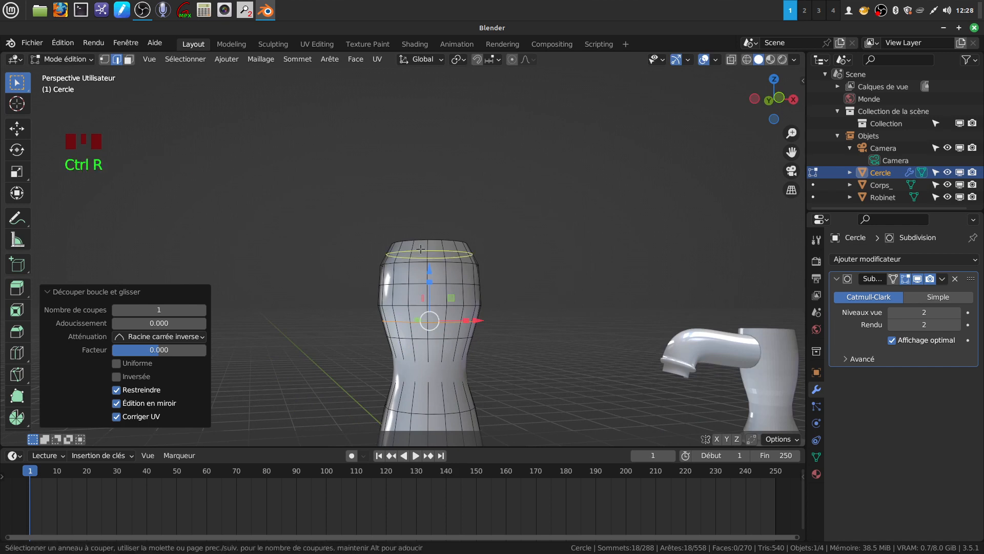
left_click(420, 248)
middle_click_drag(421, 249, 541, 264)
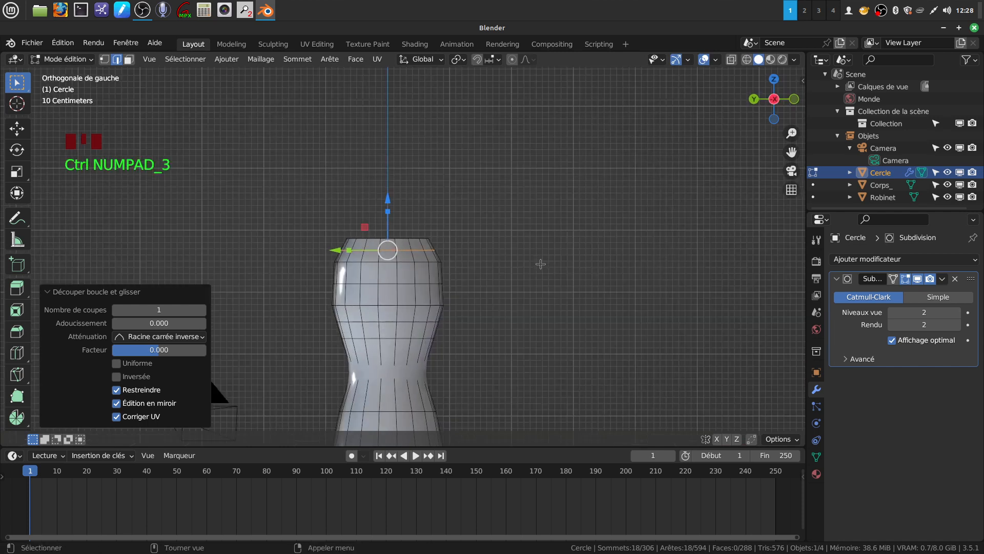
Select a rounded patch of 20 faces on the bulge's negative X side and extrude it about 0.62 m outward along X.
key("a")
key("a")
left_click(129, 59)
key("c")
mouse_move(384, 287)
left_mouse_down()
mouse_move(378, 282)
mouse_move(395, 282)
mouse_move(391, 297)
mouse_move(370, 284)
mouse_move(366, 264)
mouse_move(418, 258)
mouse_move(403, 301)
mouse_move(374, 303)
mouse_move(370, 285)
left_mouse_up()
right_click(373, 287)
middle_click_drag(468, 306, 385, 276)
middle_click_drag(452, 262, 427, 276, "shift")
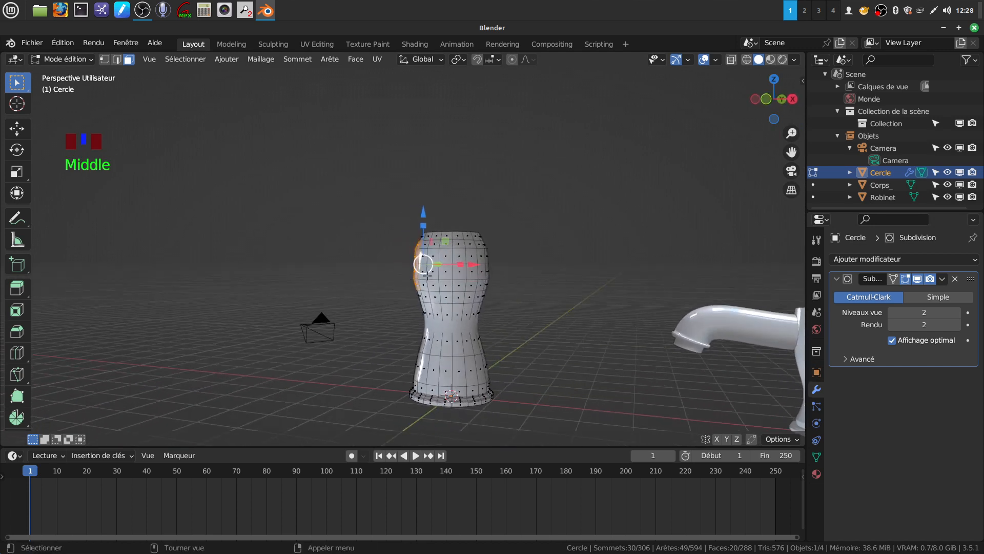
key("e")
left_click_drag(474, 265, 450, 266)
Make the extruded patch round with LoopTools Circle and scale it to about 0.869.
middle_click_drag(494, 269, 533, 242)
right_click(532, 240)
mouse_move(497, 254)
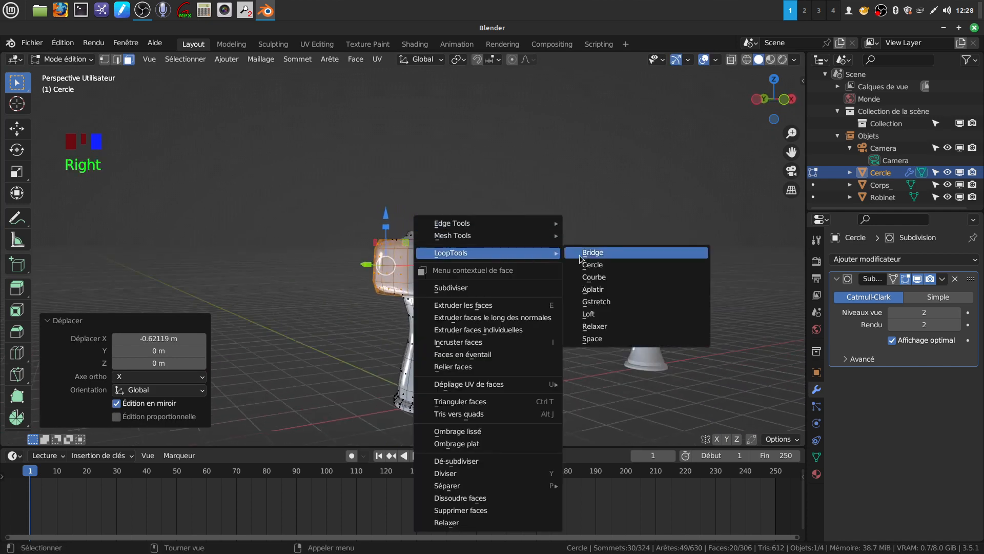
left_click(589, 264)
middle_click_drag(464, 283, 438, 268)
key("s")
left_click(454, 282)
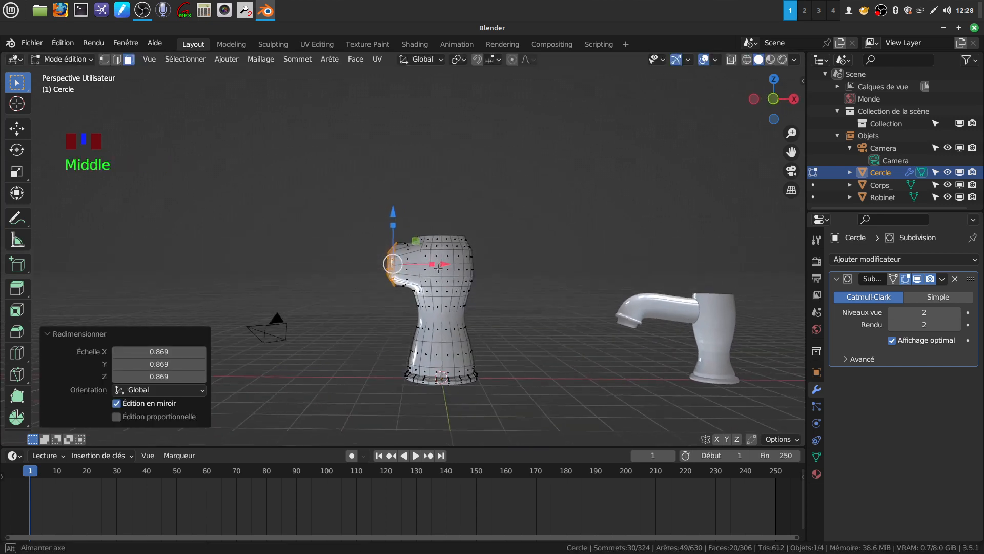
Move the round patch about 0.34 m back towards the body along X and flatten it by scaling X to 0.
left_click_drag(445, 265, 459, 258)
middle_click_drag(493, 275, 464, 305)
scroll(465, 305, "up", 2)
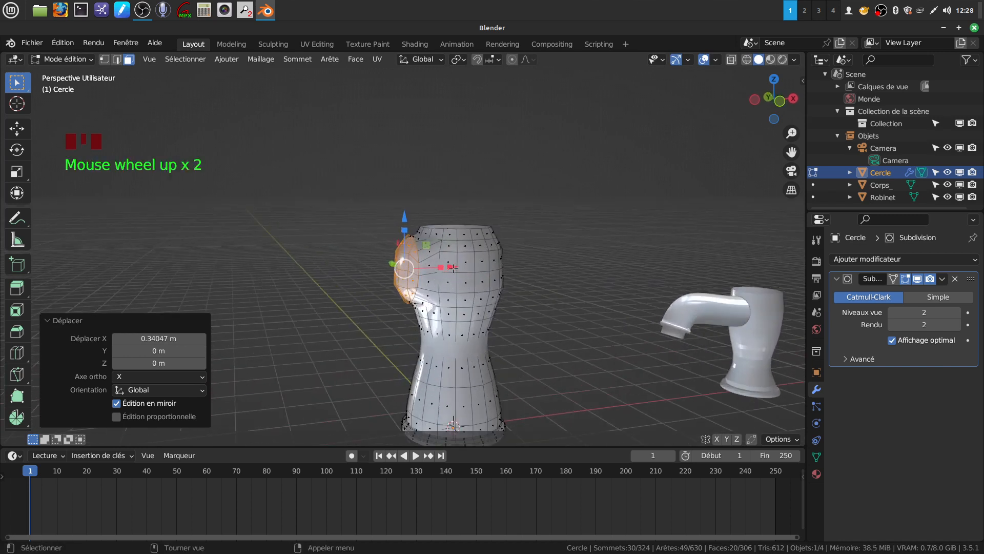
middle_click_drag(453, 267, 447, 265)
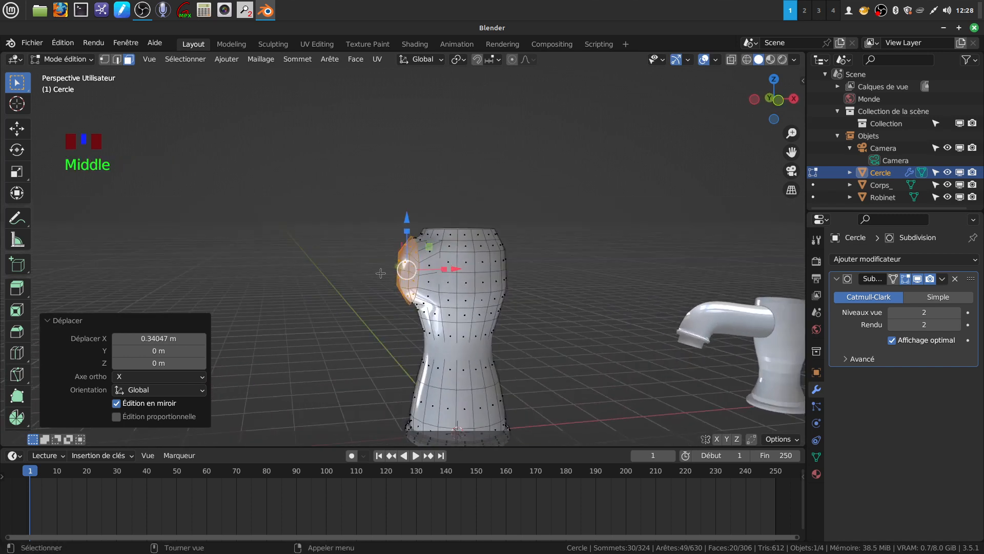
middle_click(297, 295)
key("s")
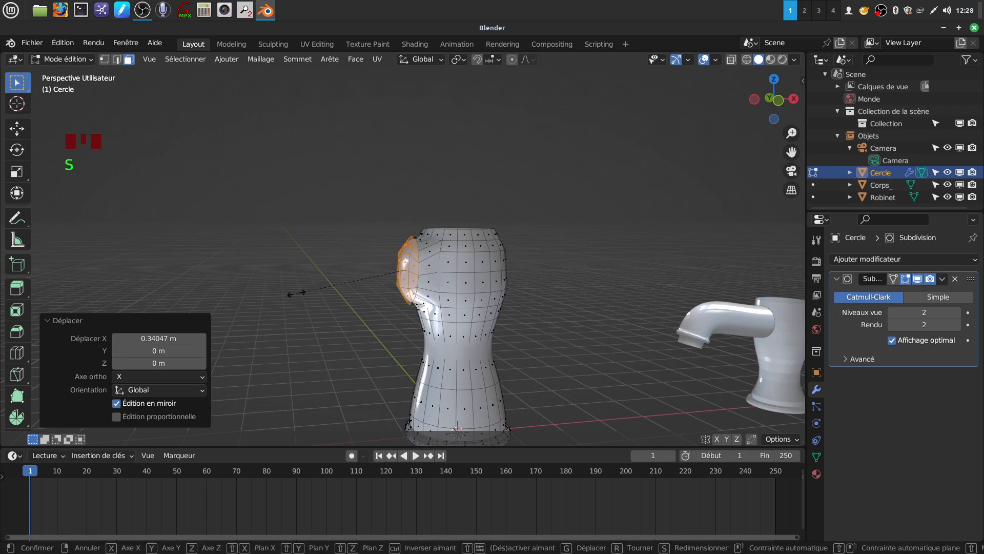
key("0")
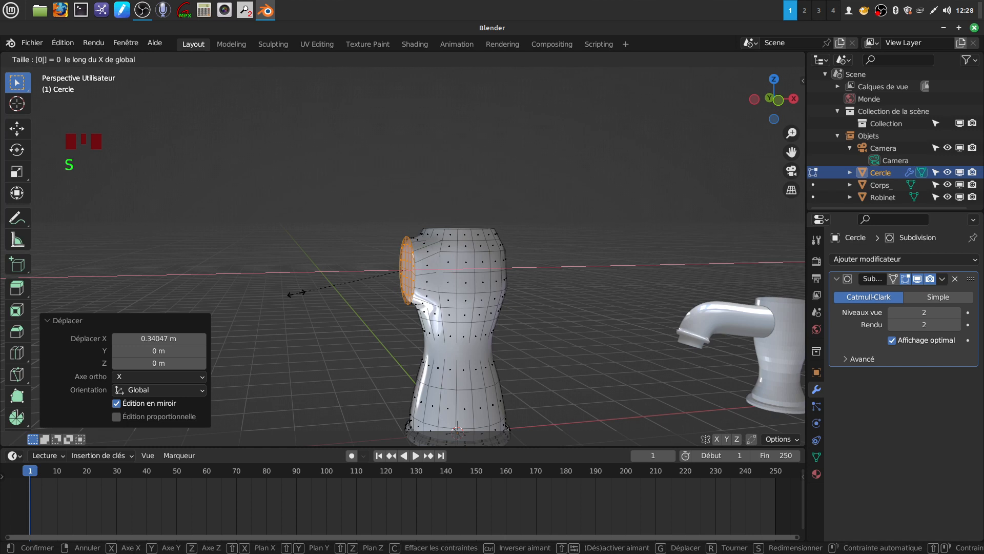
key("Return")
middle_click_drag(402, 273, 383, 257)
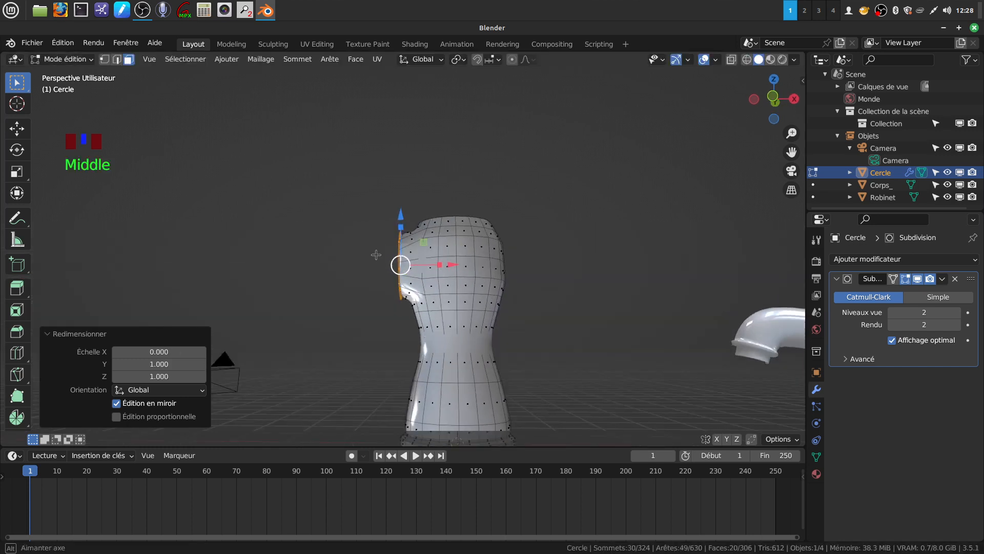
Open the reference image Mitigeur.PNG, examine the spout's shape, and return to Blender.
scroll(445, 270, "down", 3)
key("KP_1")
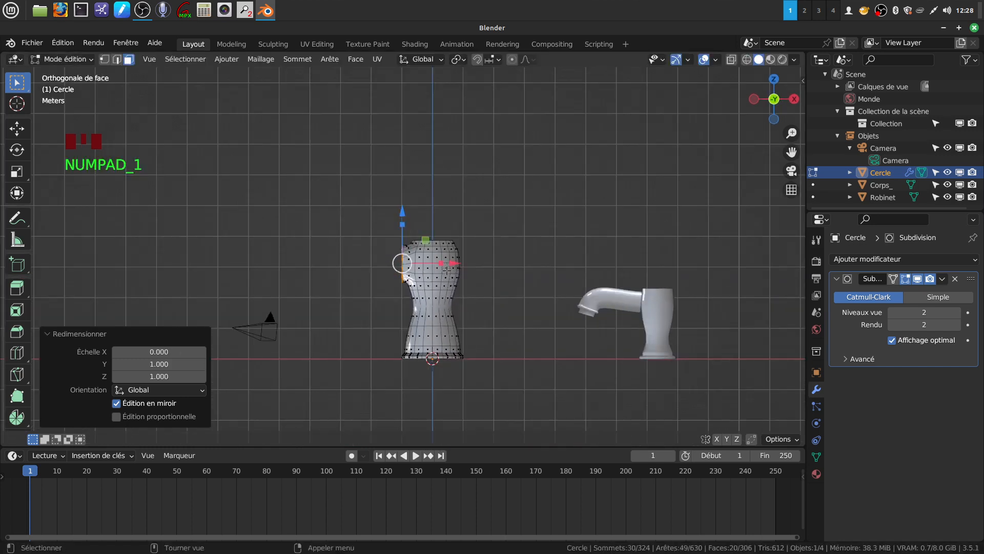
middle_click_drag(447, 269, 477, 238, "shift")
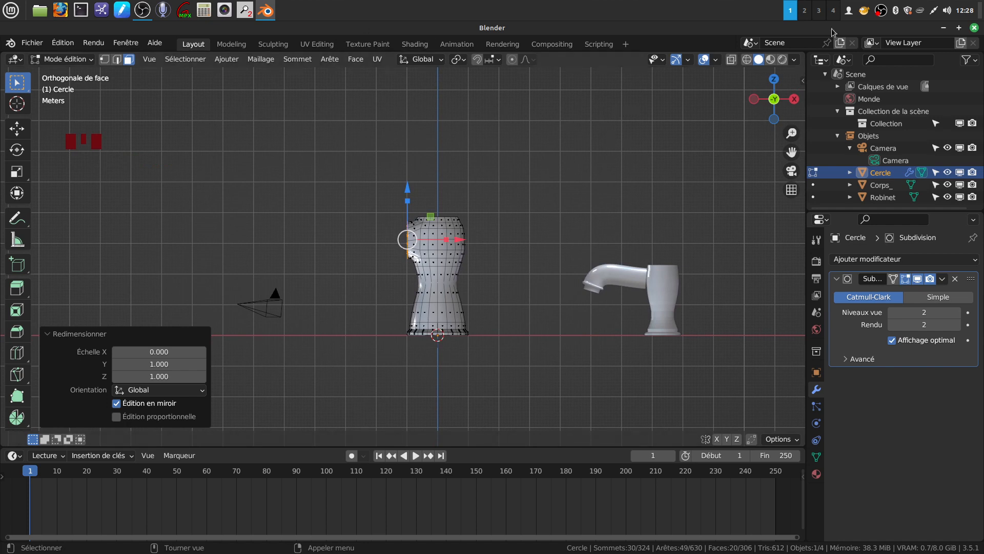
left_click(943, 29)
double_click(117, 178)
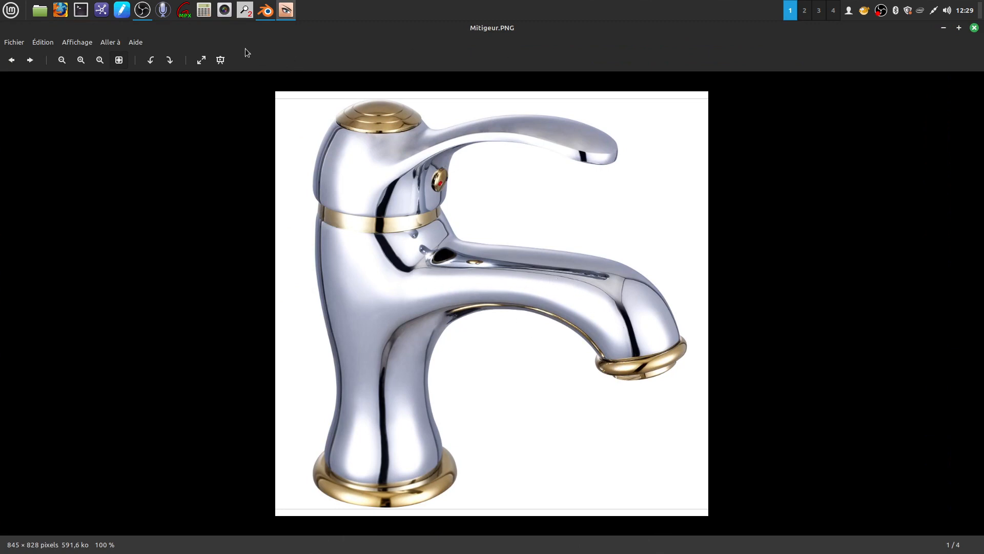
left_click(285, 12)
left_click(267, 12)
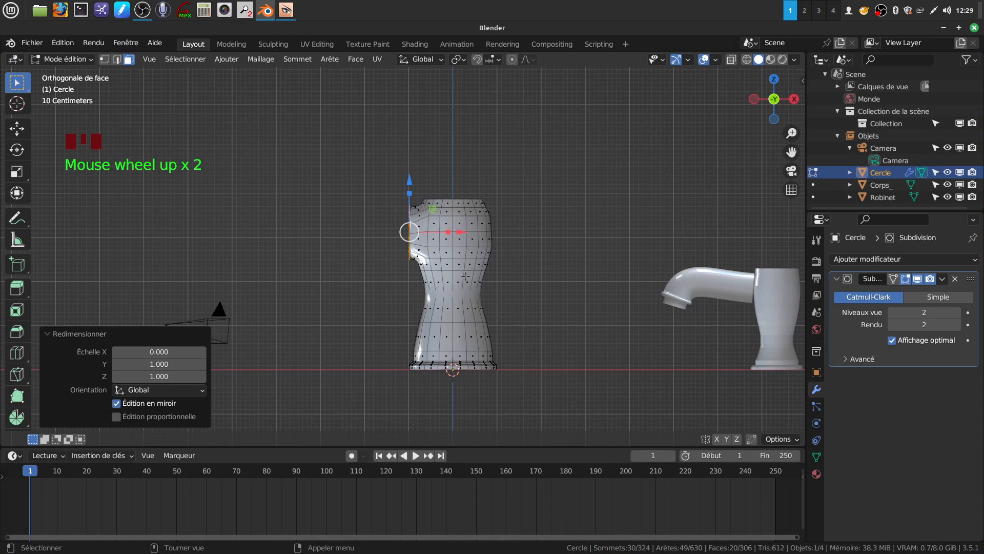
Extrude the flat patch outward along negative X, scale its end to about 0.663 in Z, and nudge it back about 0.02 m.
key("e")
left_click_drag(460, 231, 413, 232)
left_click_drag(361, 193, 363, 206)
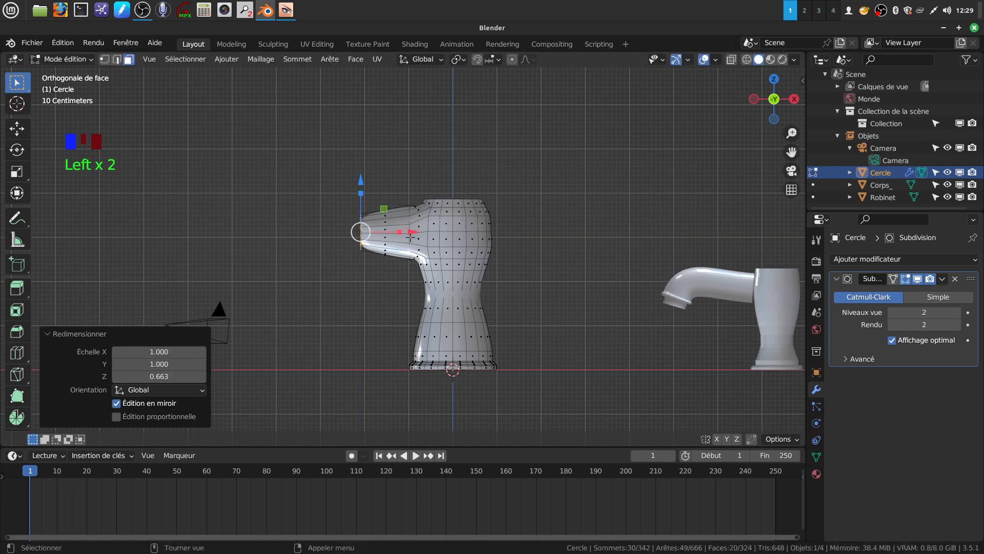
left_click_drag(412, 234, 413, 233)
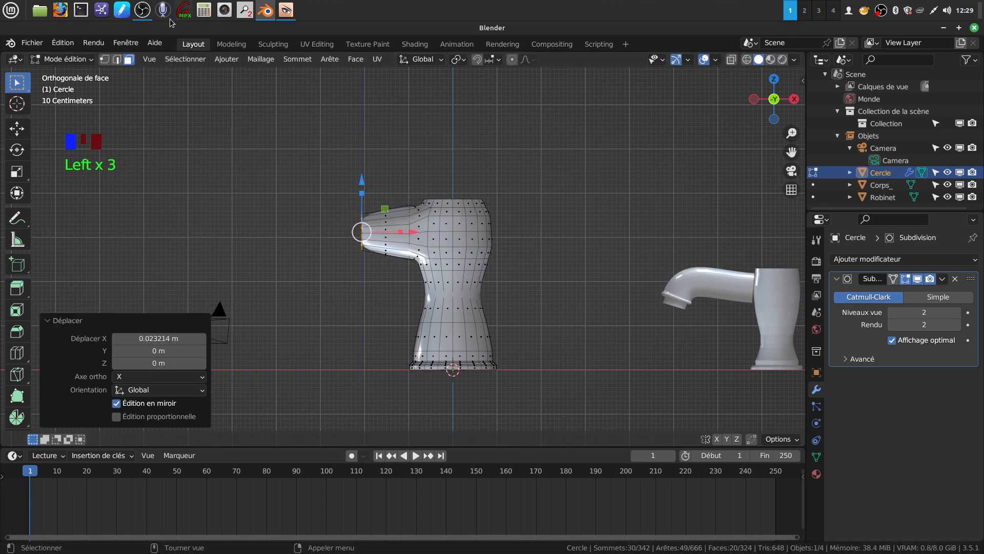
Scale the edge loop at the spout's root, where it meets the body, to about 0.83.
left_click(118, 61)
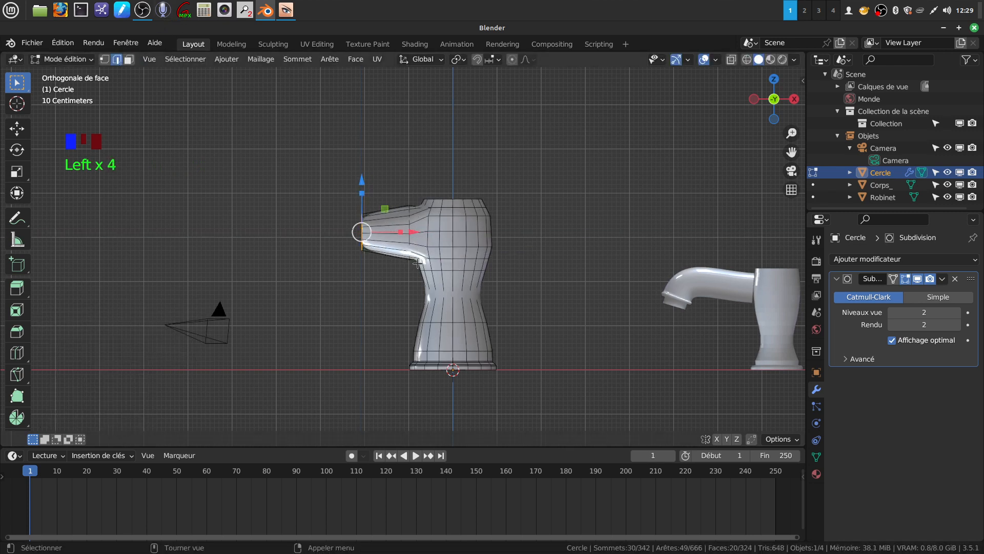
left_click(408, 239, "alt")
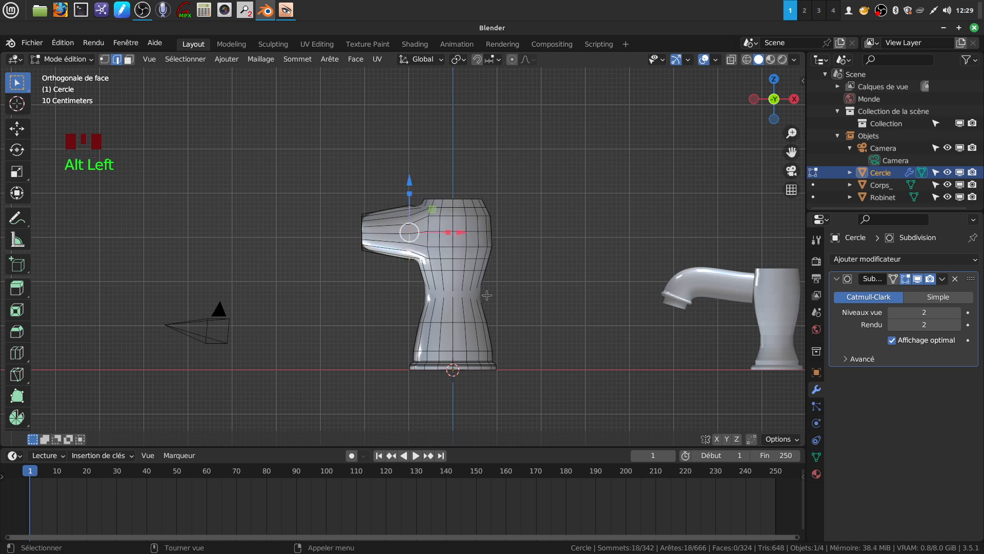
key("s")
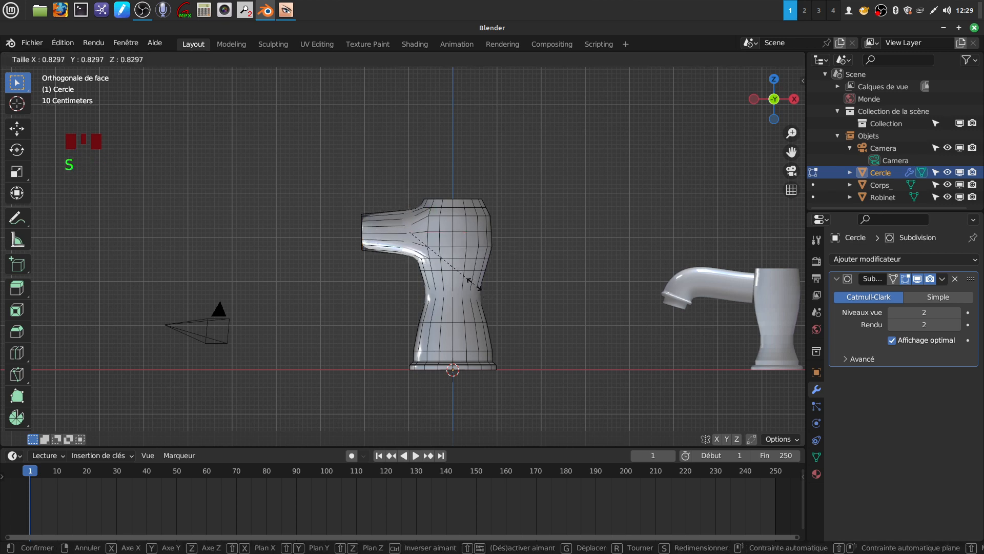
left_click(474, 284)
middle_click_drag(389, 230, 416, 225)
scroll(416, 224, "up", 2)
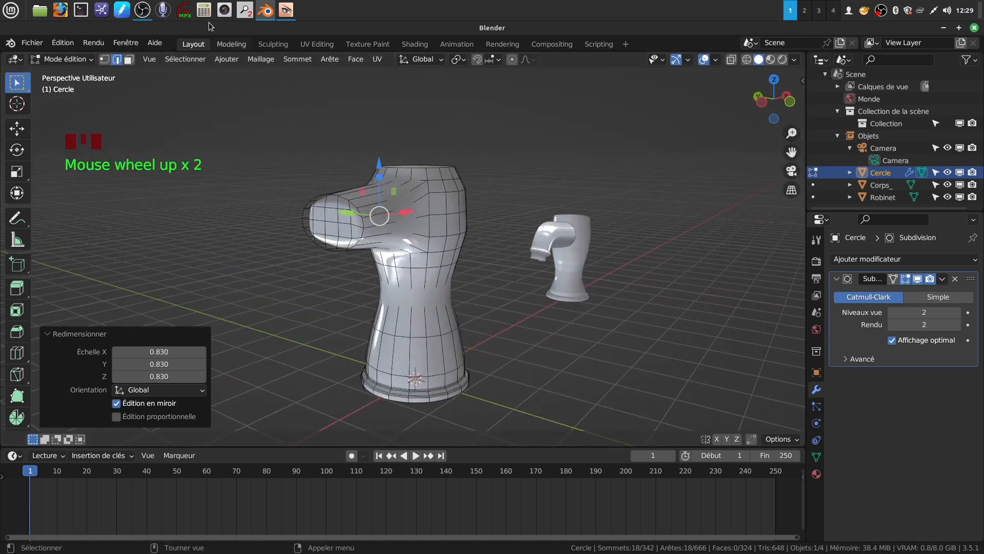
Select the spout's end faces, extrude them, and move them about 0.94 m outward along negative X.
left_click(129, 59)
key("c")
mouse_move(341, 215)
left_mouse_down()
mouse_move(327, 218)
mouse_move(333, 230)
mouse_move(343, 223)
left_mouse_up()
right_click(344, 224)
middle_click_drag(453, 239, 408, 187)
key("KP_1")
scroll(405, 187, "down", 1)
scroll(677, 262, "down", 2)
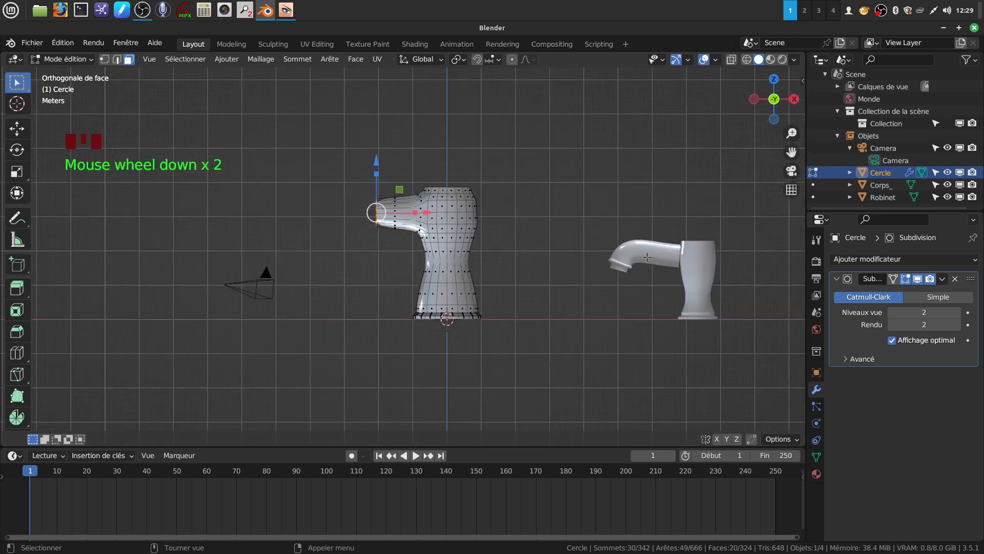
key("e")
right_click(449, 225)
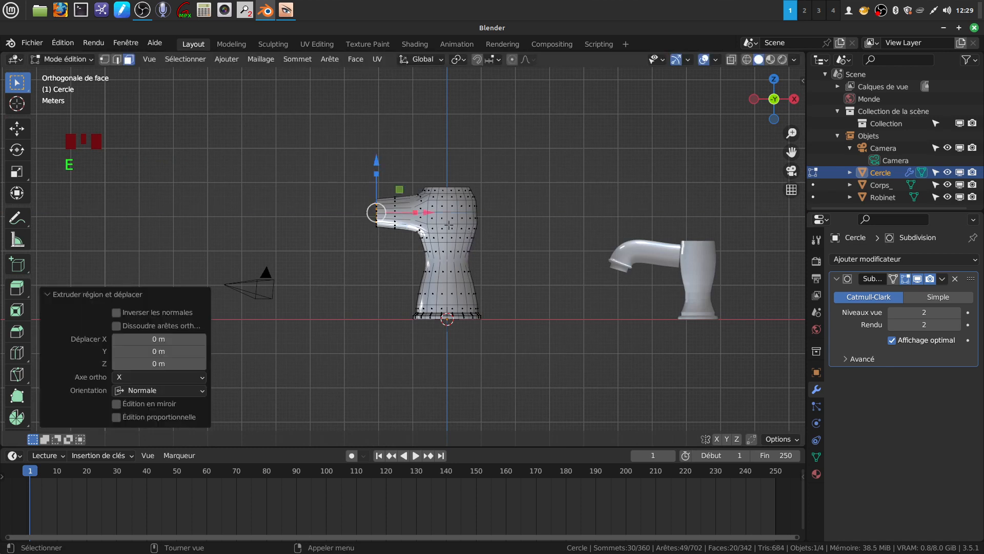
left_click_drag(426, 212, 394, 211)
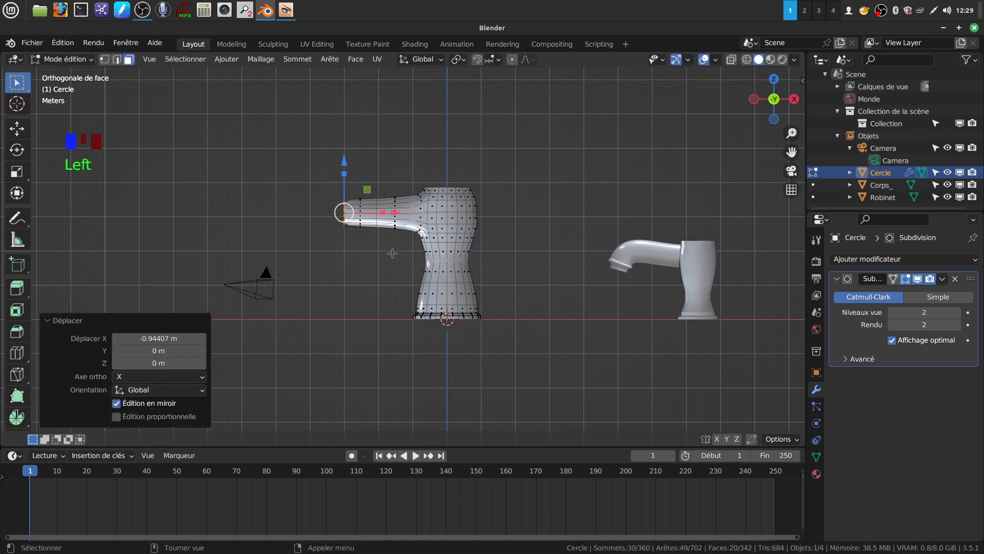
Scale the spout's end faces to about 1.241 and raise them slightly along Z.
key("s")
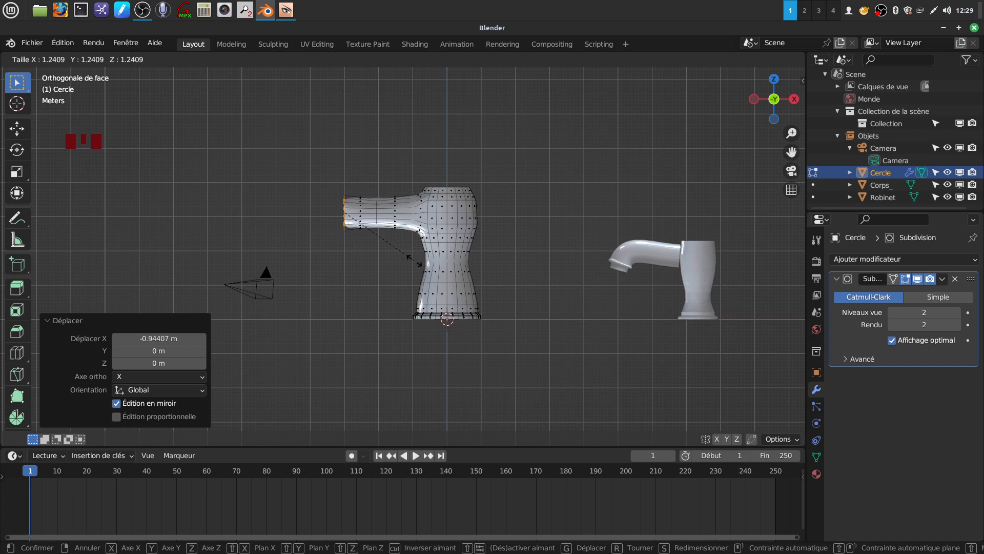
left_click(415, 260)
middle_click_drag(397, 248, 371, 226, "shift")
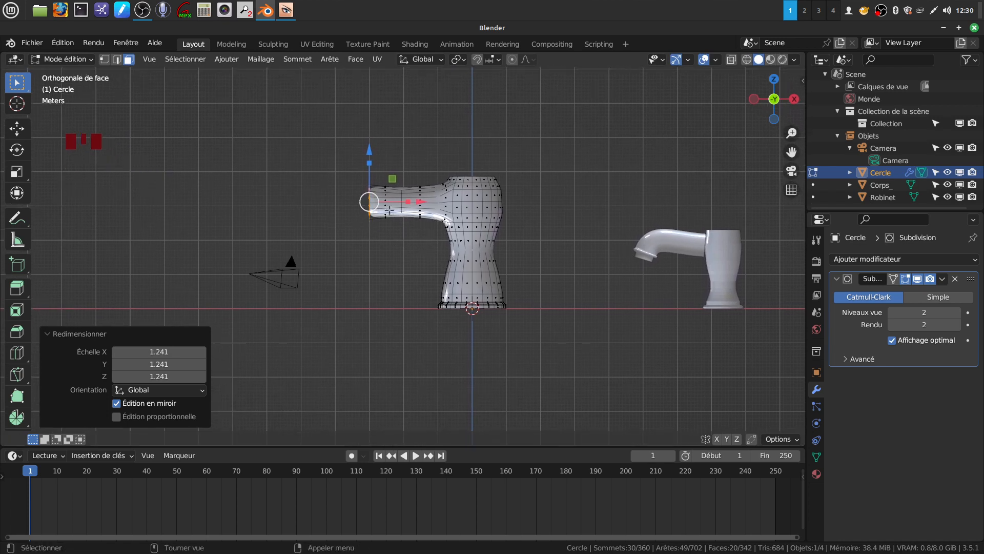
middle_click_drag(389, 207, 363, 169)
left_click_drag(362, 162, 363, 152)
middle_click_drag(477, 215, 518, 217)
left_click_drag(395, 167, 395, 159)
Scale the raised end faces of the spout to about 0.885.
key("s")
left_click(445, 219)
middle_click_drag(445, 219, 382, 195)
scroll(398, 224, "up", 2)
Place the 3D cursor in front view just beneath the spout's outer end.
key("KP_1")
scroll(382, 195, "up", 2)
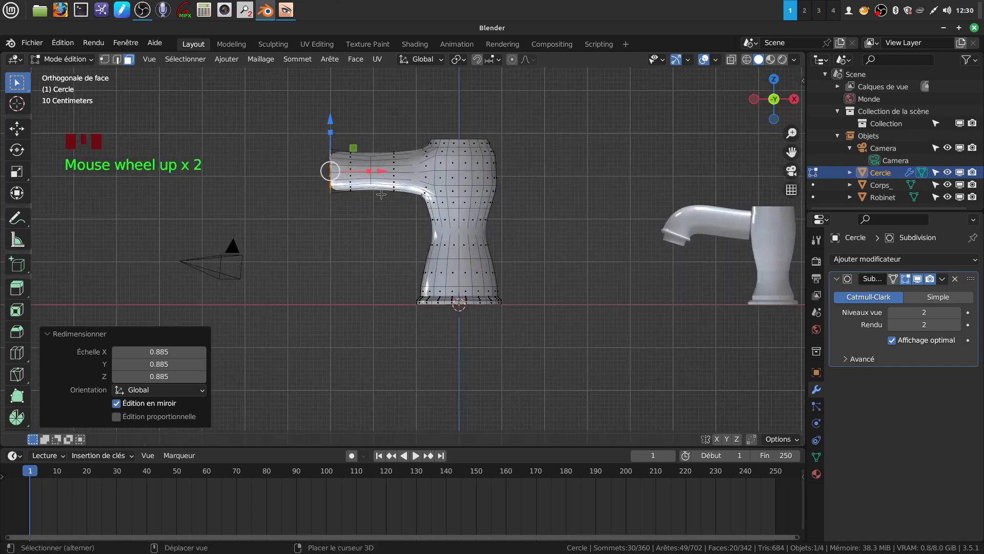
middle_click_drag(683, 232, 652, 227, "shift")
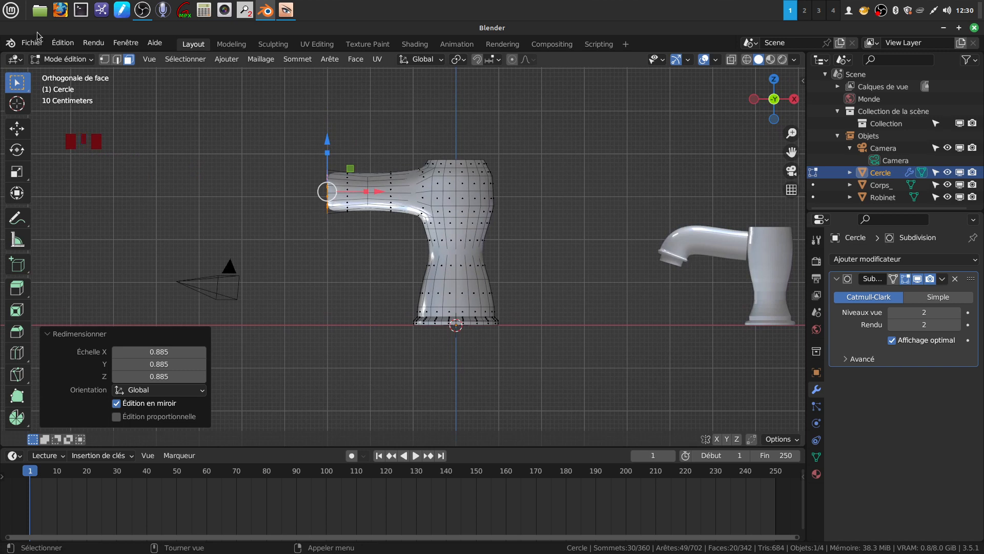
left_click(17, 104)
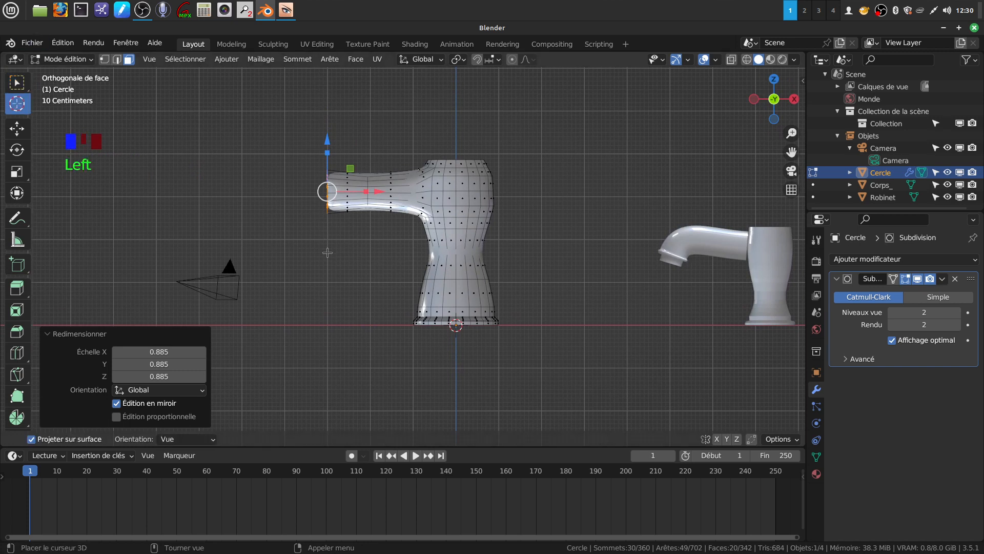
left_click(327, 223)
Spin the spout's end faces about 75.6° around the Y axis at the 3D cursor, using 3 steps.
left_click_drag(16, 417, 101, 427)
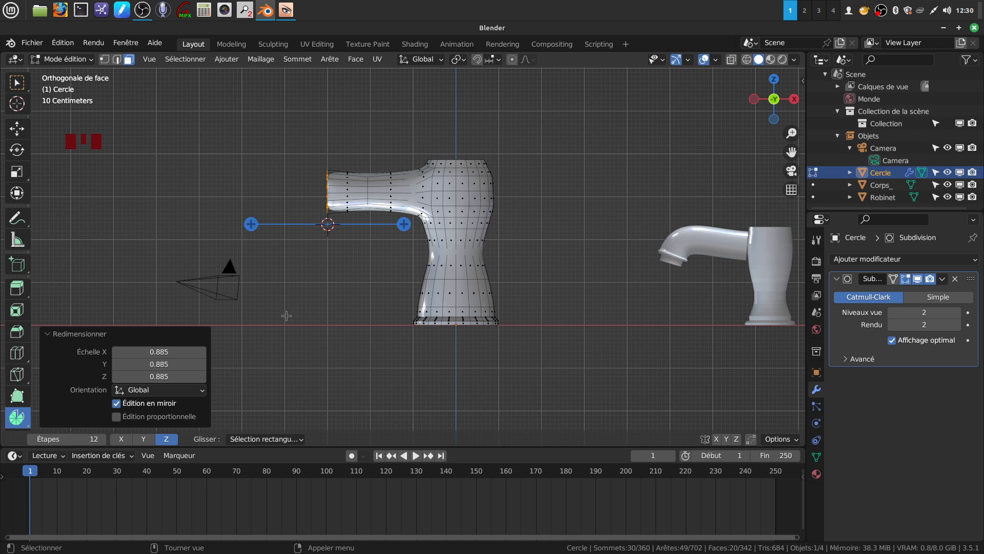
left_click(143, 438)
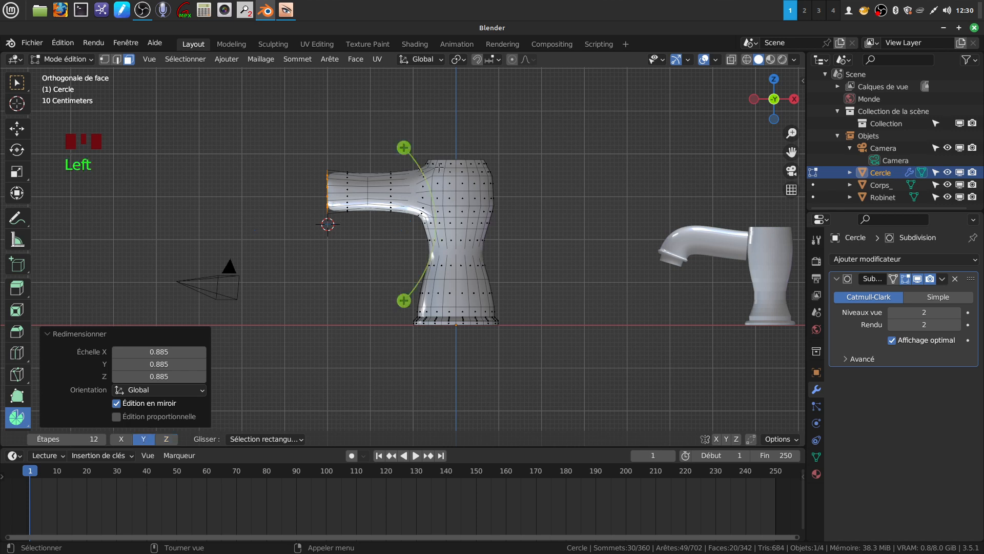
left_click_drag(404, 148, 300, 173)
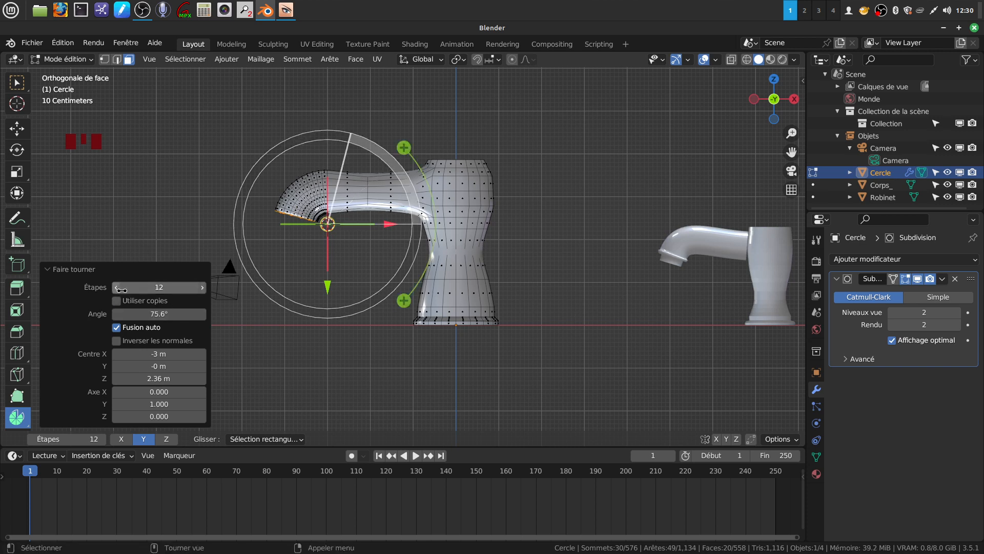
left_click(117, 290)
left_click(117, 291)
left_click(117, 290)
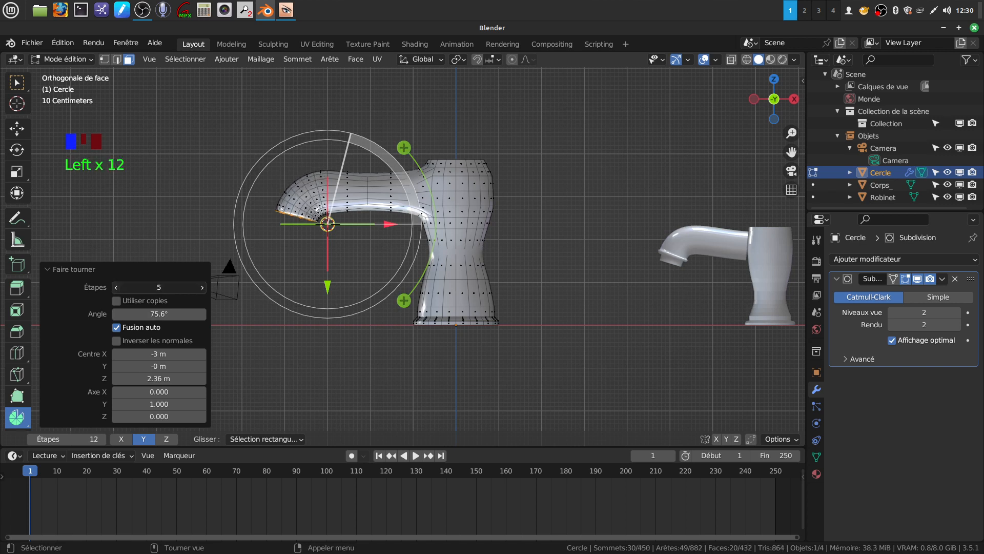
left_click(116, 290)
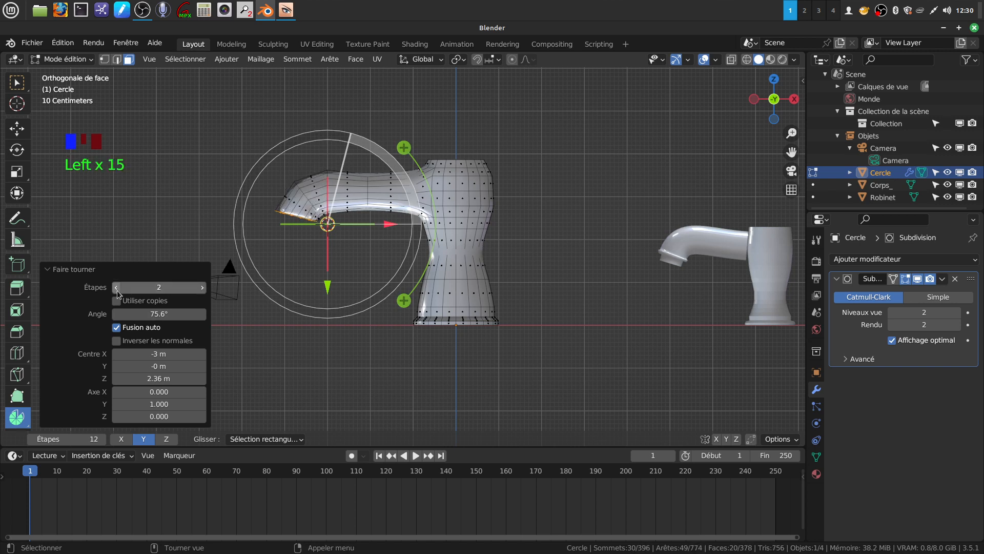
left_click(202, 287)
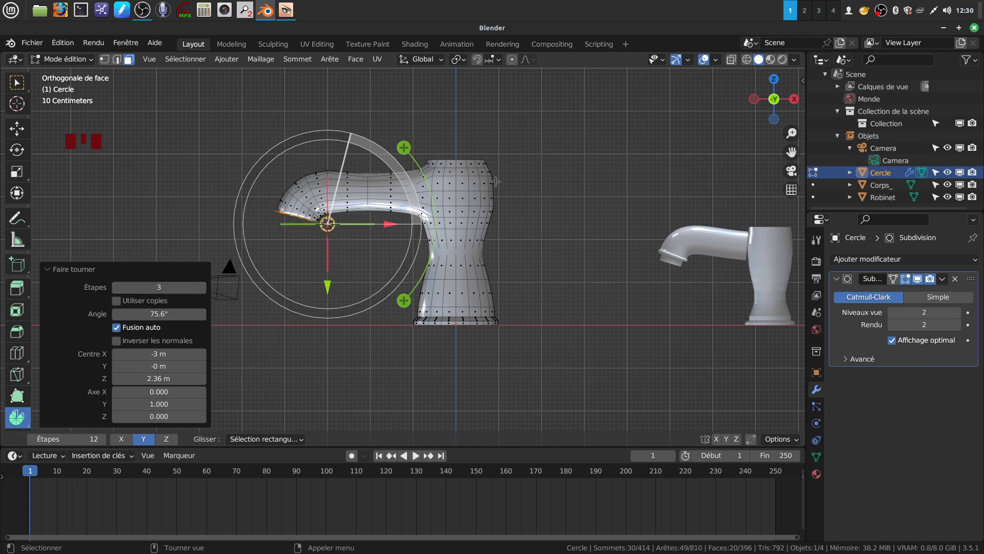
Round the spout's end faces with the LoopTools Circle operation.
right_click(527, 100)
mouse_move(499, 121)
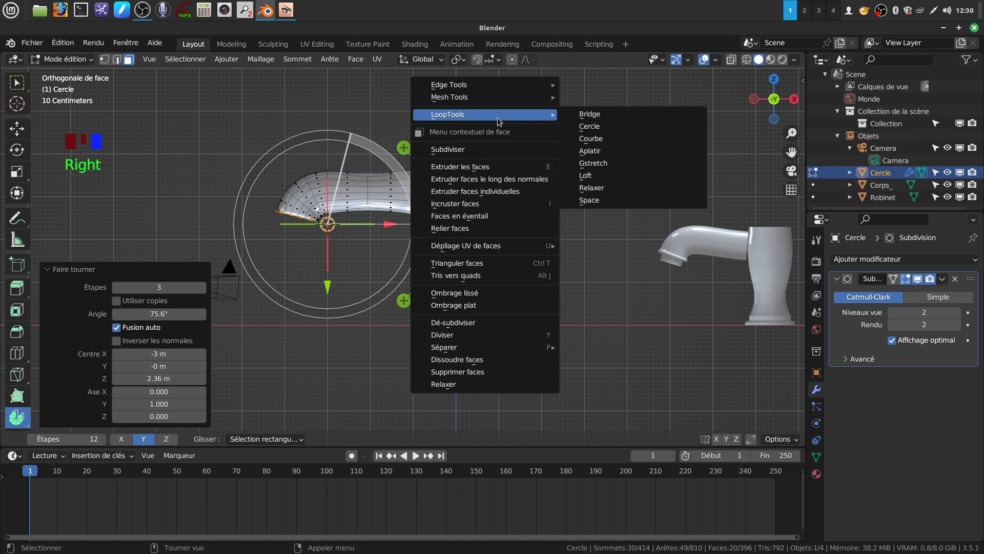
left_click(595, 127)
mouse_move(362, 254)
middle_mouse_down()
mouse_move(374, 225)
mouse_move(371, 254)
middle_mouse_up()
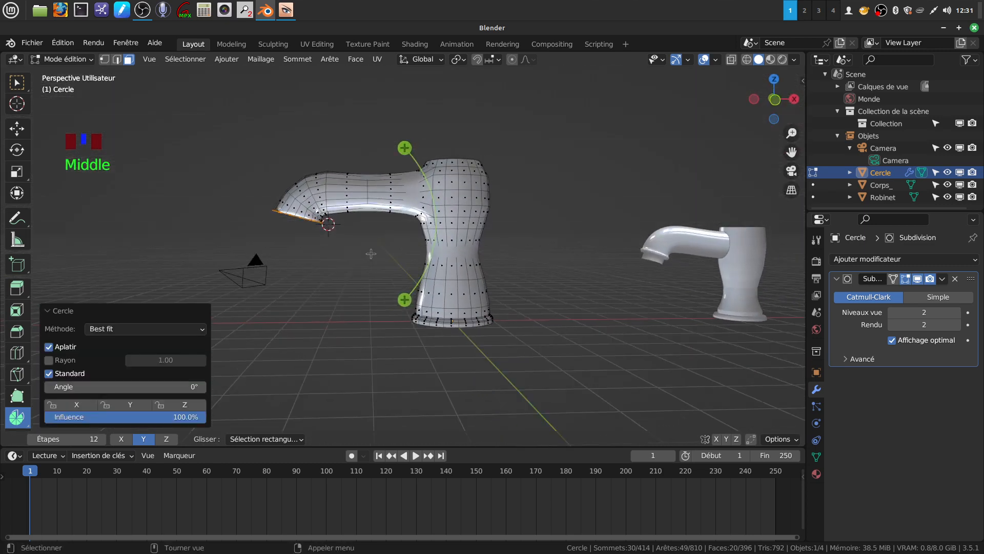
Delete the selected faces that close the curved end of the spout.
key("KP_1")
middle_click_drag(344, 191, 382, 210, "shift")
scroll(377, 207, "up", 1)
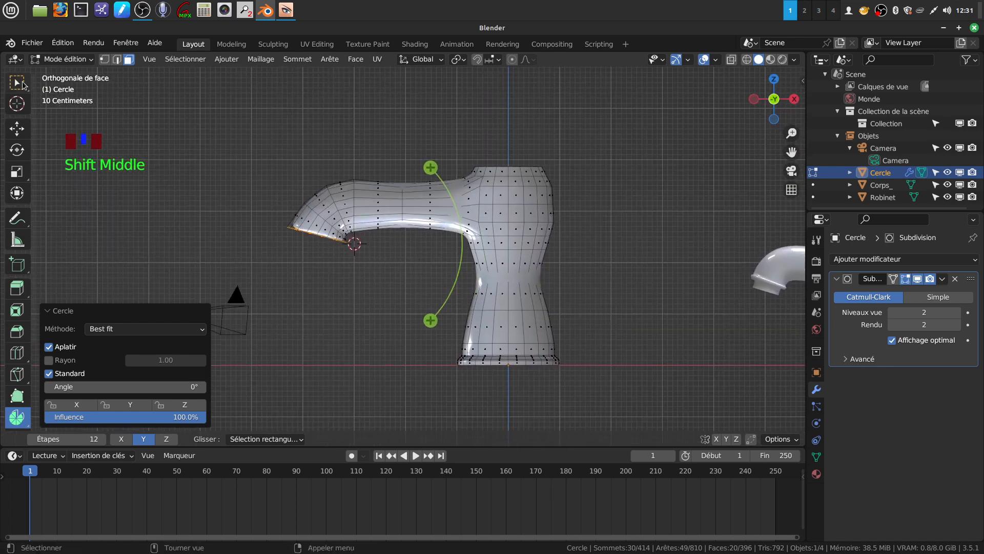
left_click(20, 83)
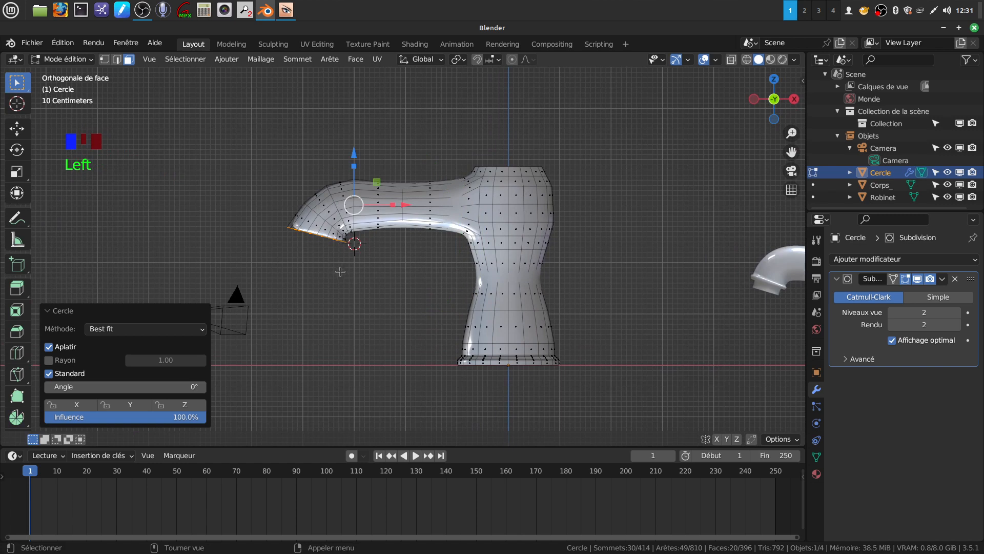
key("x")
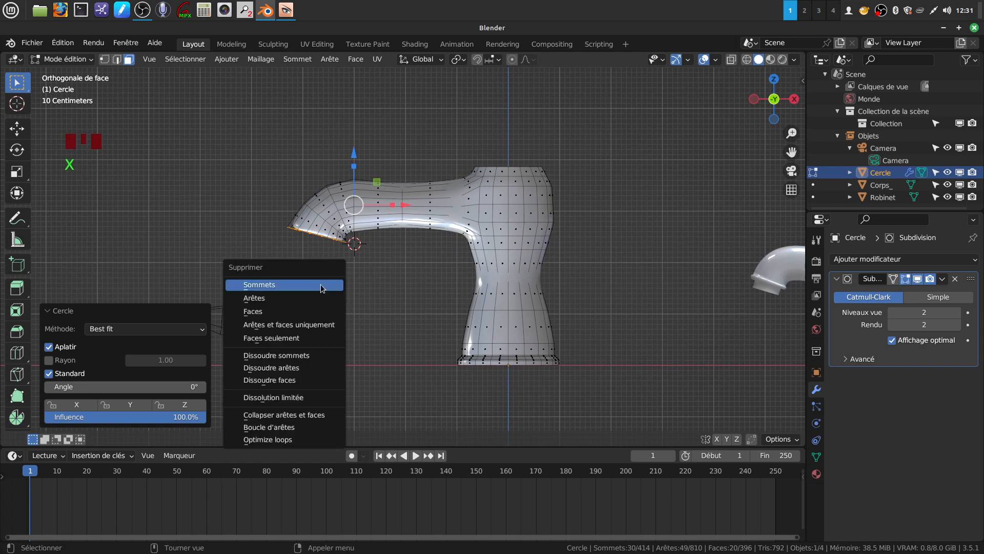
left_click(301, 312)
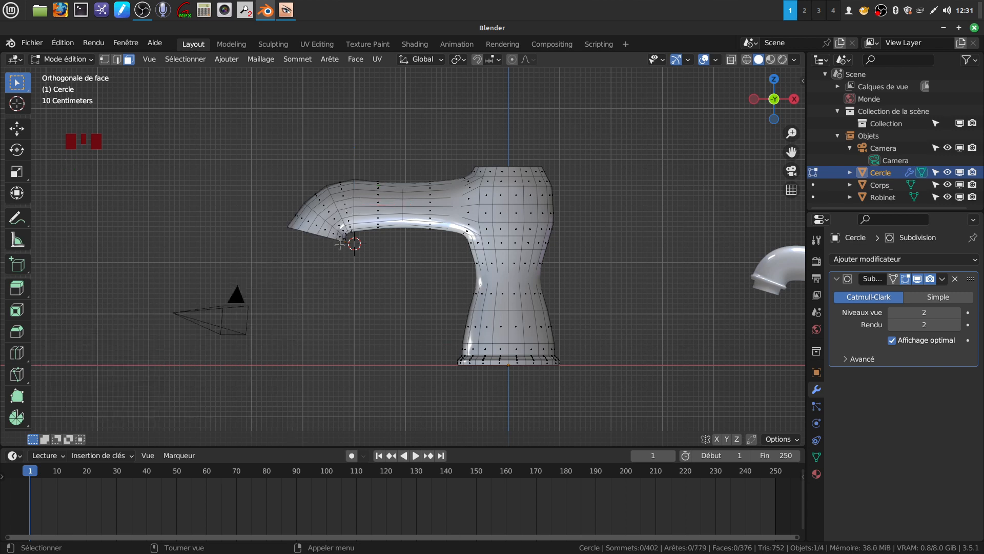
Select the open edge loop at the spout's mouth and fill it with a single face.
left_click(117, 60)
left_click(315, 234, "alt")
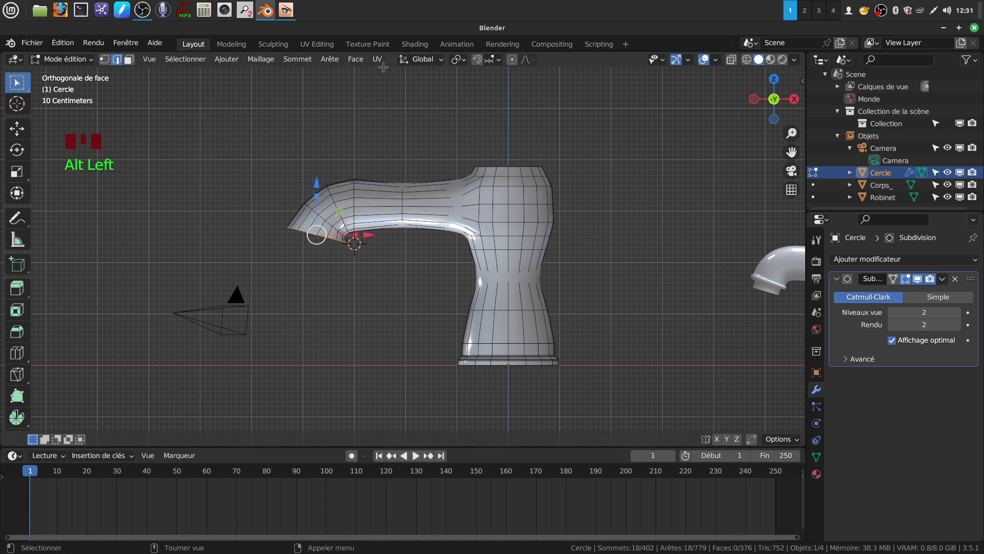
left_click(442, 61)
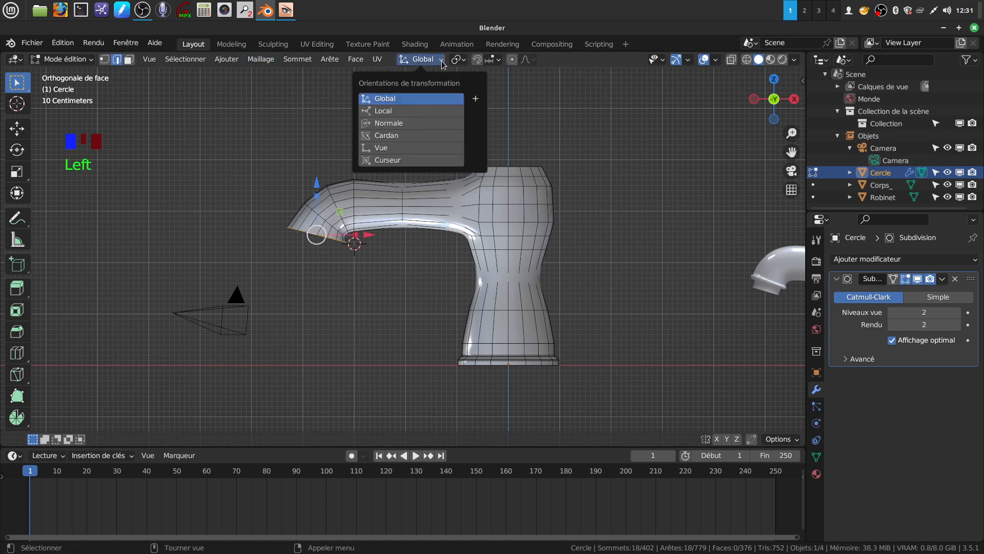
key("f")
left_click(365, 268)
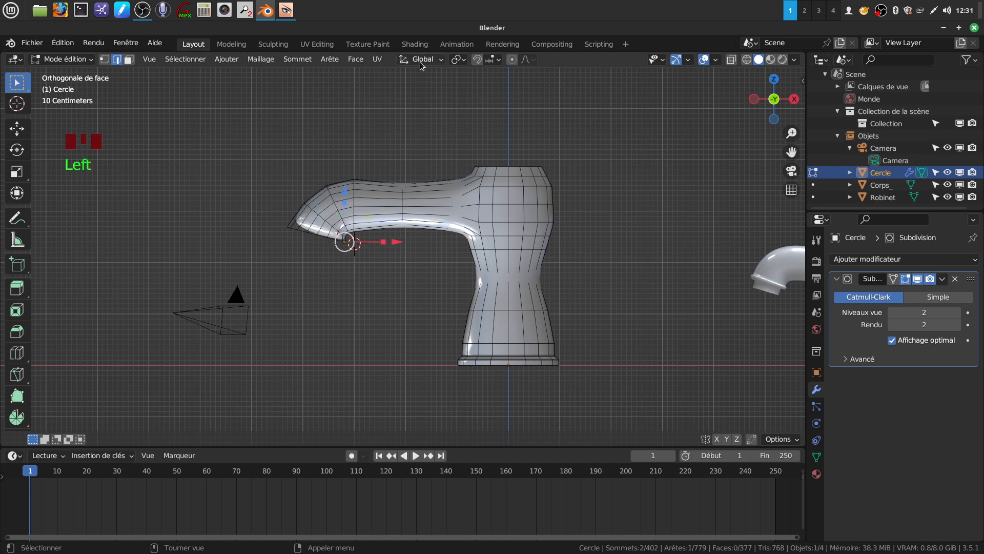
Select the new face at the spout's mouth and turn off the Subdivision modifier's viewport display.
middle_click_drag(415, 202, 305, 235)
key("Tab")
key("Tab")
left_click(128, 59)
left_click(314, 222)
middle_click_drag(314, 221, 282, 275)
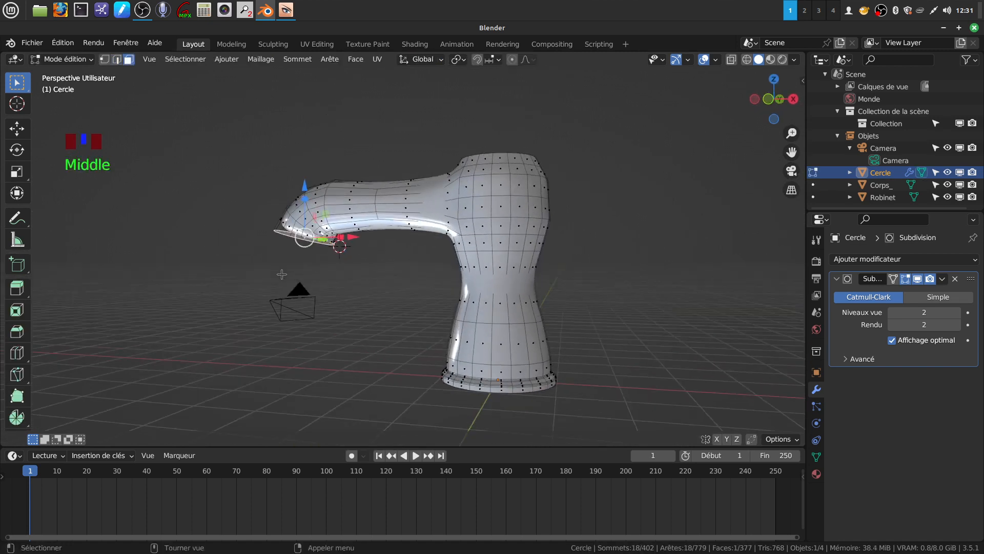
key("KP_1")
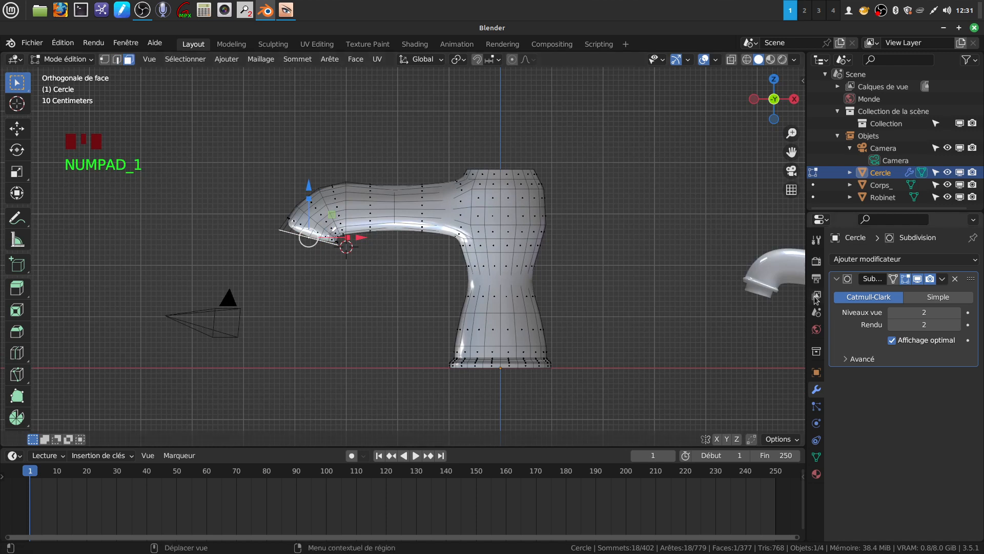
left_click(918, 281)
middle_click_drag(348, 264, 354, 263, "shift")
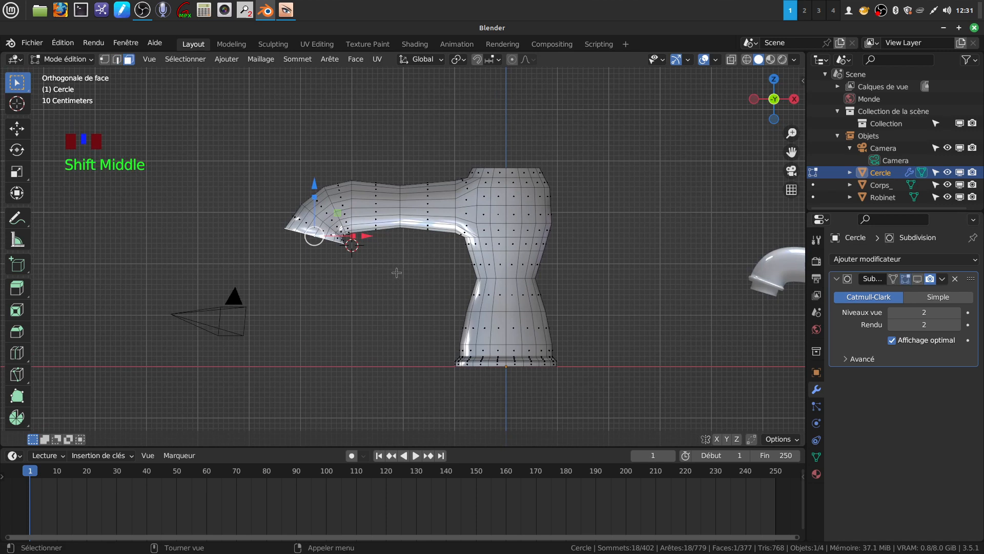
key("s")
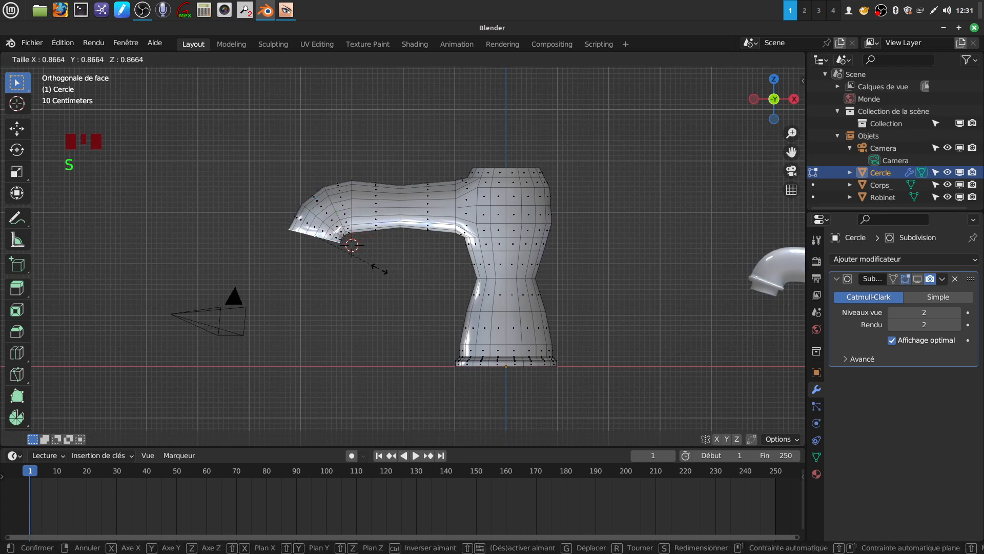
left_click(380, 268)
middle_click_drag(379, 268, 419, 277)
key("ctrl+z")
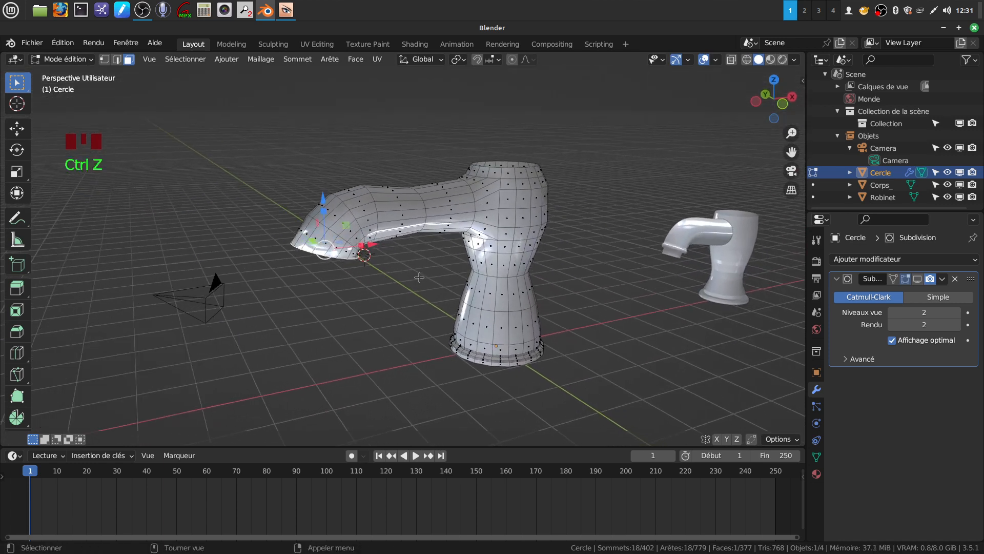
Scale the spout's mouth to about 0.899 with proportional editing at a size of about 2.144, and switch proportional editing off.
left_click(512, 59)
middle_click_drag(383, 235, 363, 223)
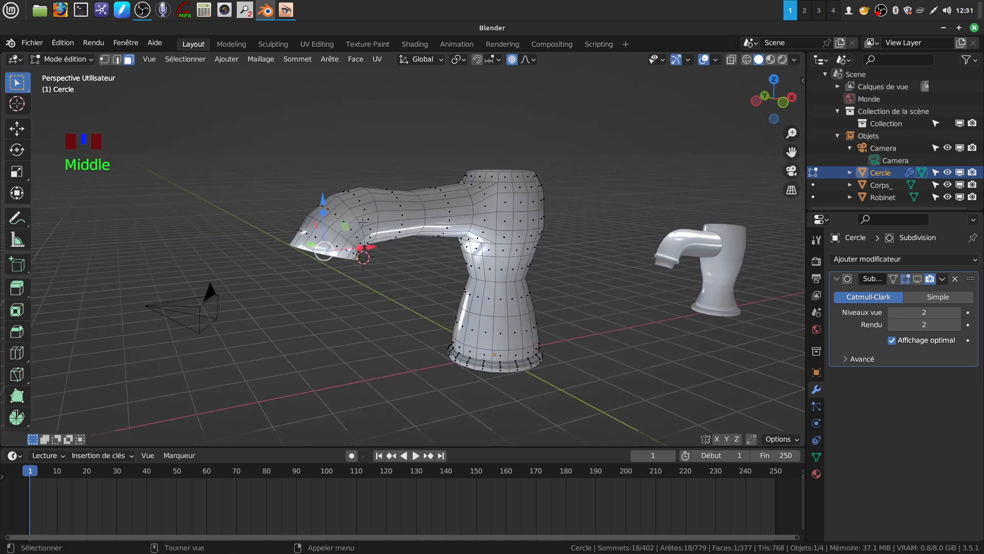
key("s")
scroll(433, 300, "down", 8)
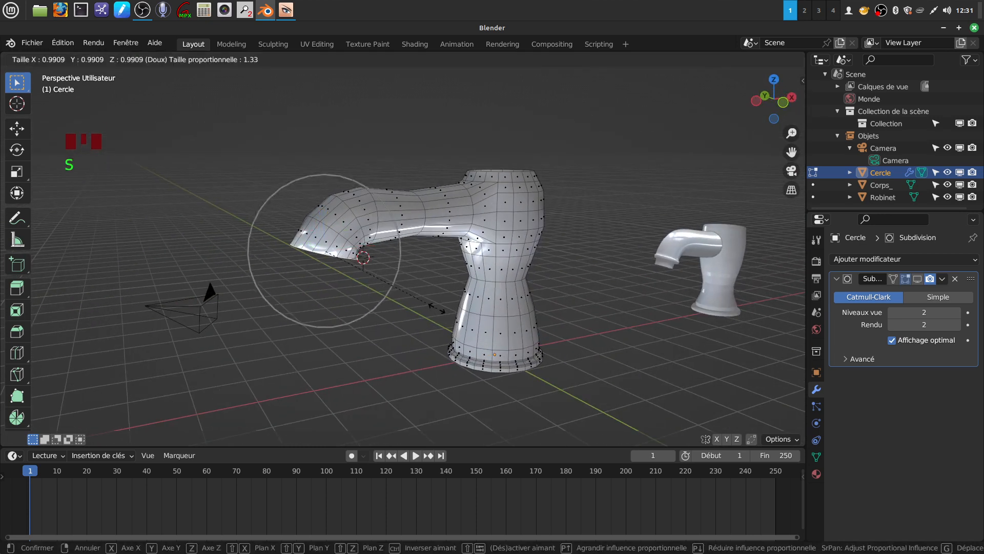
left_click(432, 296)
middle_click_drag(421, 285, 436, 268)
left_click(513, 60)
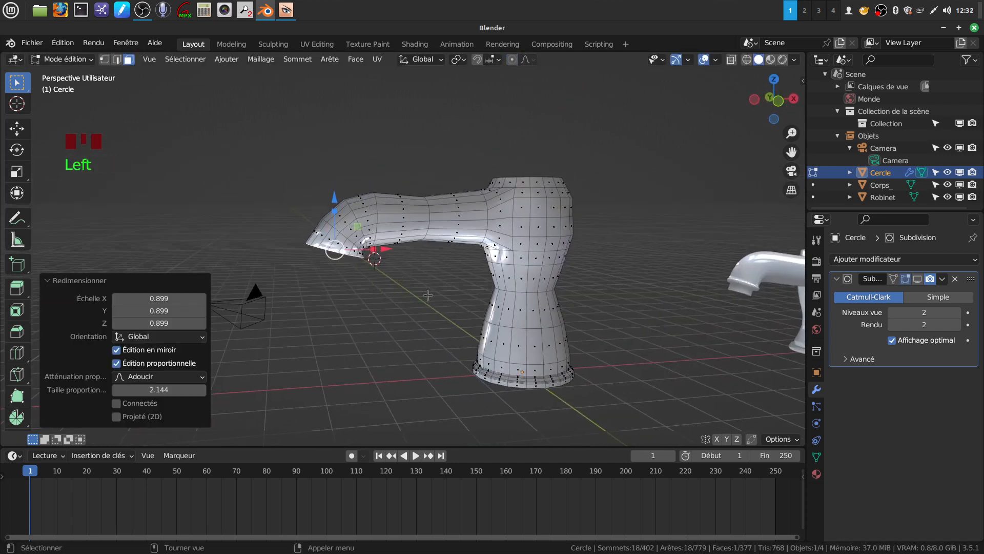
Set the transform orientation to Normal, extrude the spout's mouth face, and scale the extrusion to about 1.173.
key("KP_1")
scroll(428, 295, "up", 1)
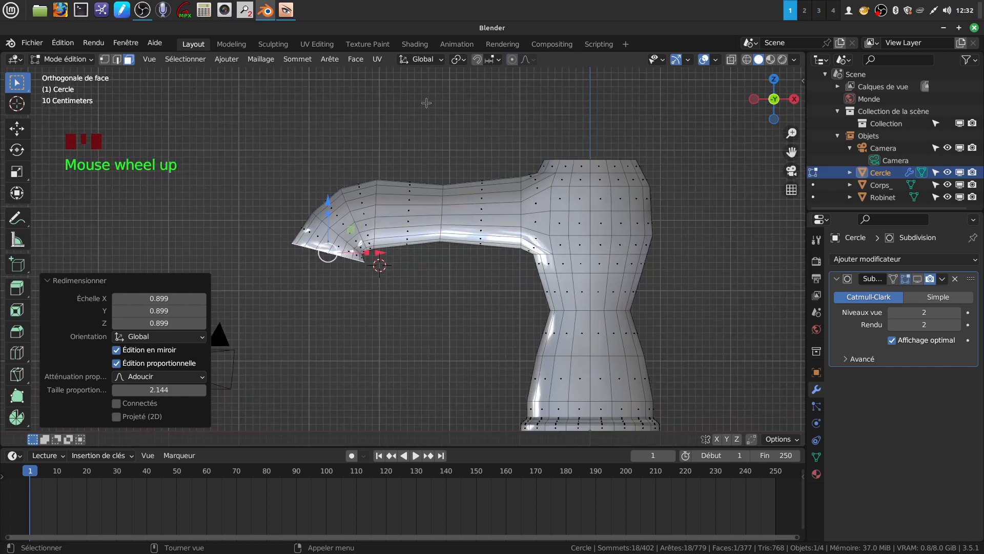
left_click(444, 65)
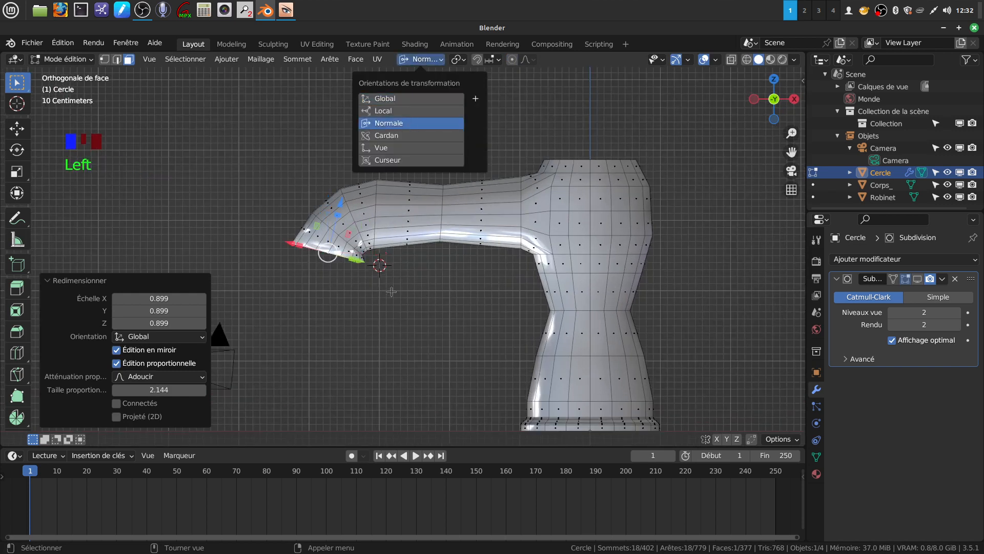
left_click(414, 125)
scroll(394, 291, "down", 1)
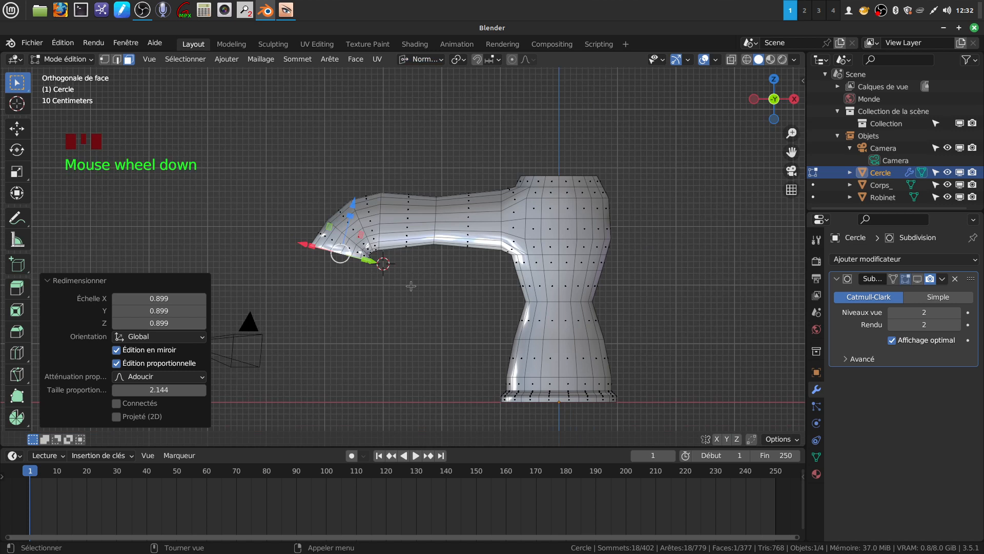
key("e")
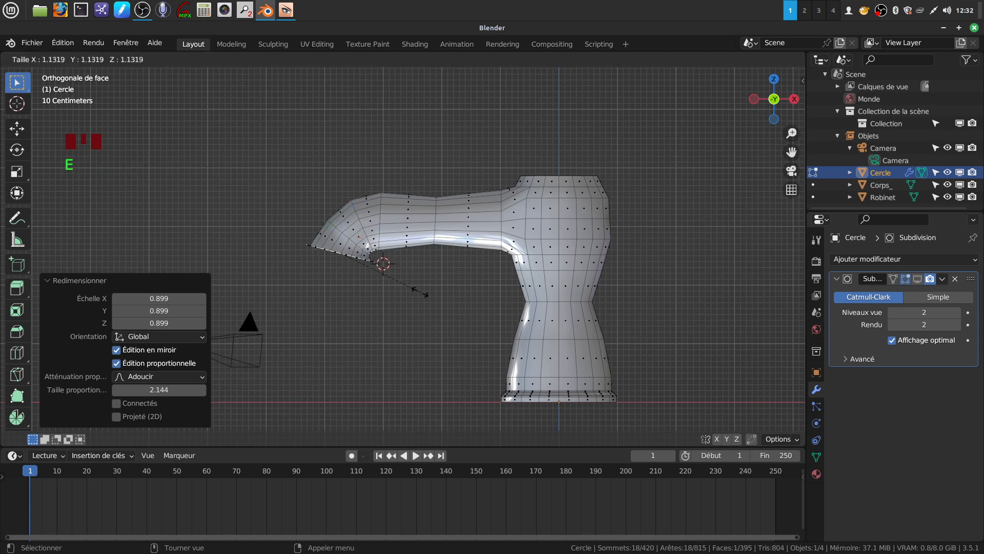
left_click(423, 293)
Extrude the widened mouth face and move it about 0.169 m outward along its normal.
scroll(737, 284, "down", 4)
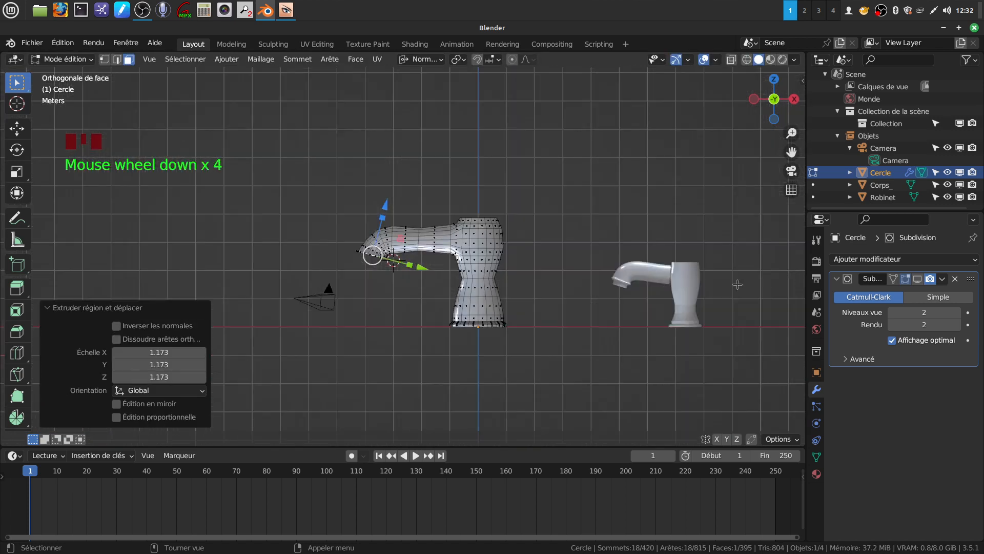
scroll(613, 327, "up", 2)
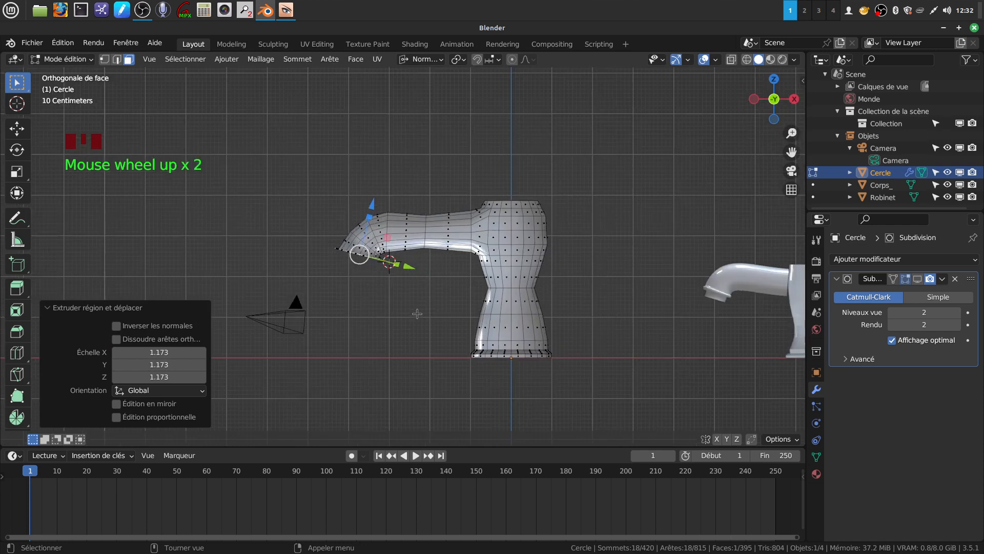
key("e")
left_click_drag(372, 201, 369, 213)
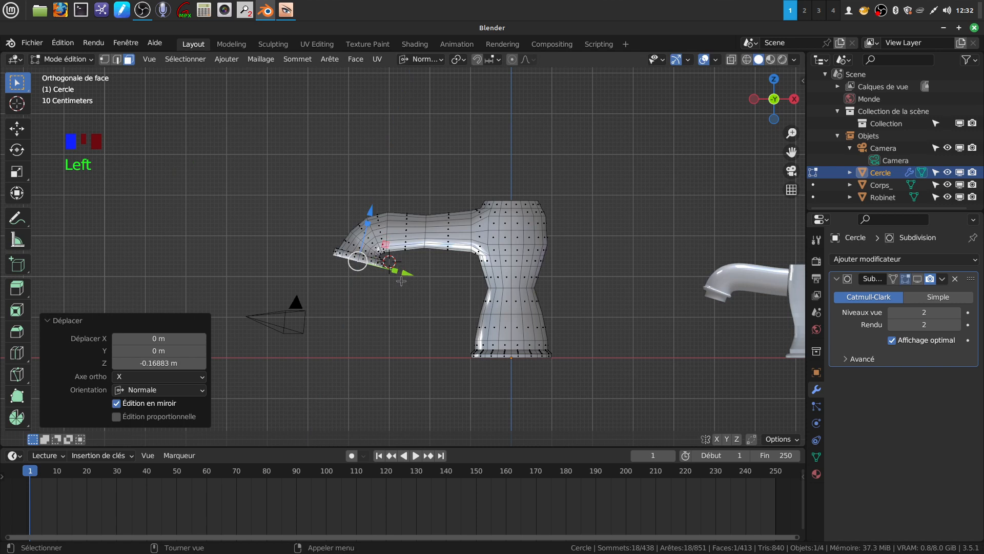
Extrude the spout's mouth face in place and scale the extrusion to about 0.789.
key("e")
key("s")
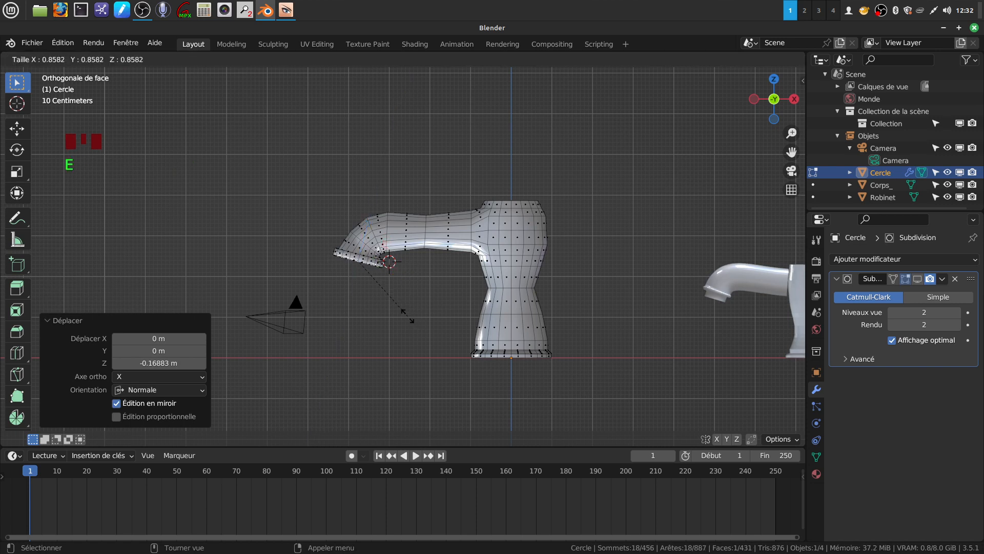
left_click(400, 310)
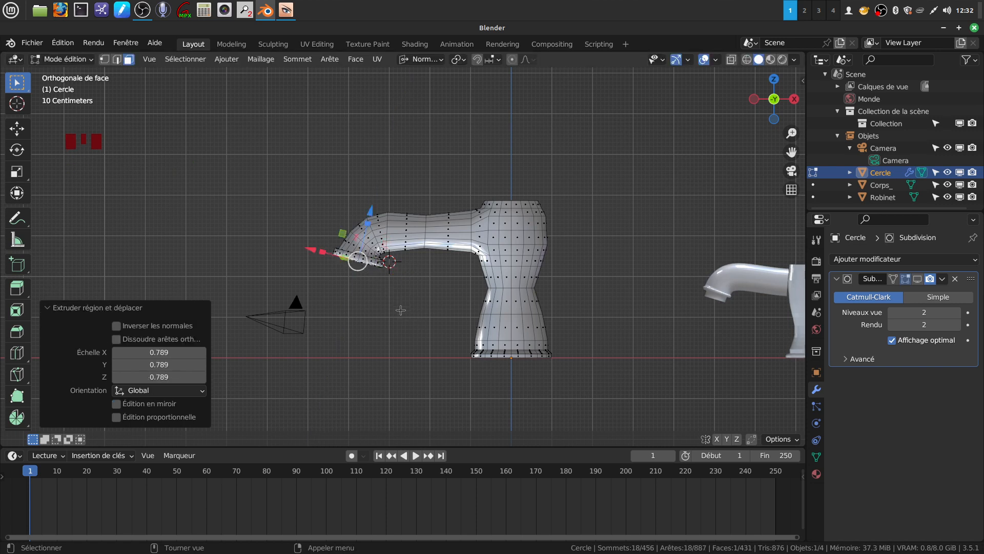
Extrude the narrowed mouth face and move it about 0.25 m outward along its normal.
key("e")
left_click(412, 299)
left_click_drag(370, 211, 430, 264)
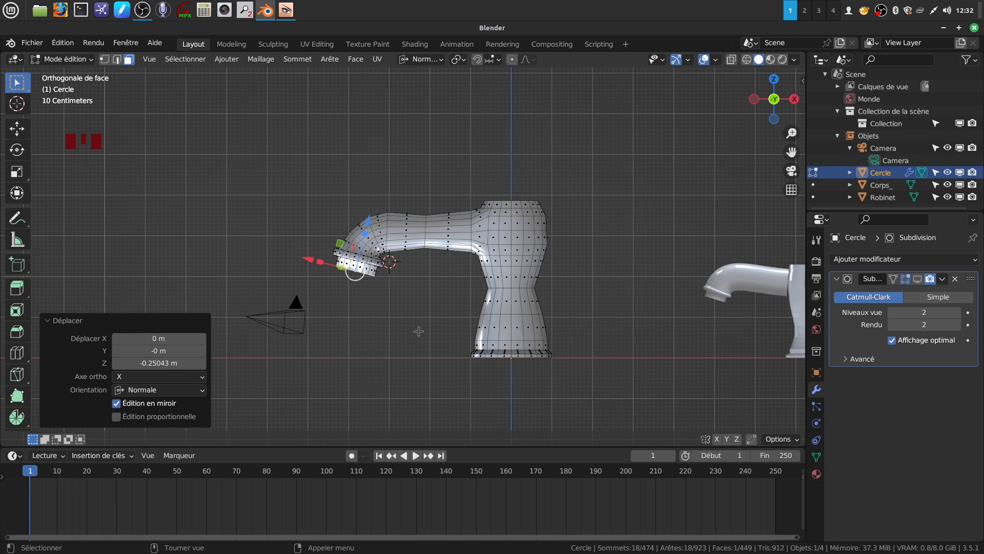
Return to Object mode and turn on the Subdivision modifier's viewport display to check the smoothed faucet.
key("Tab")
middle_click_drag(418, 331, 406, 396)
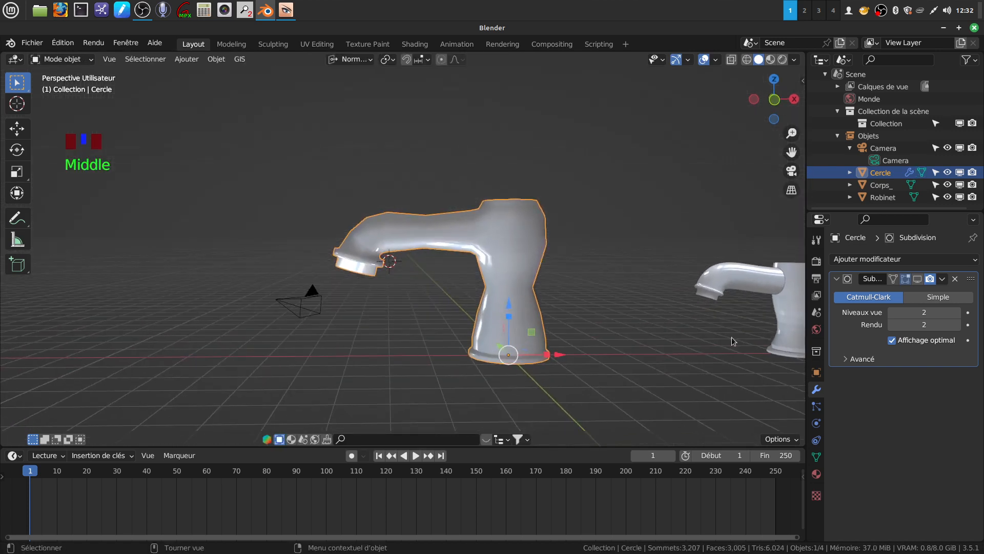
left_click(918, 278)
middle_click_drag(473, 279, 451, 256)
scroll(458, 262, "down", 2)
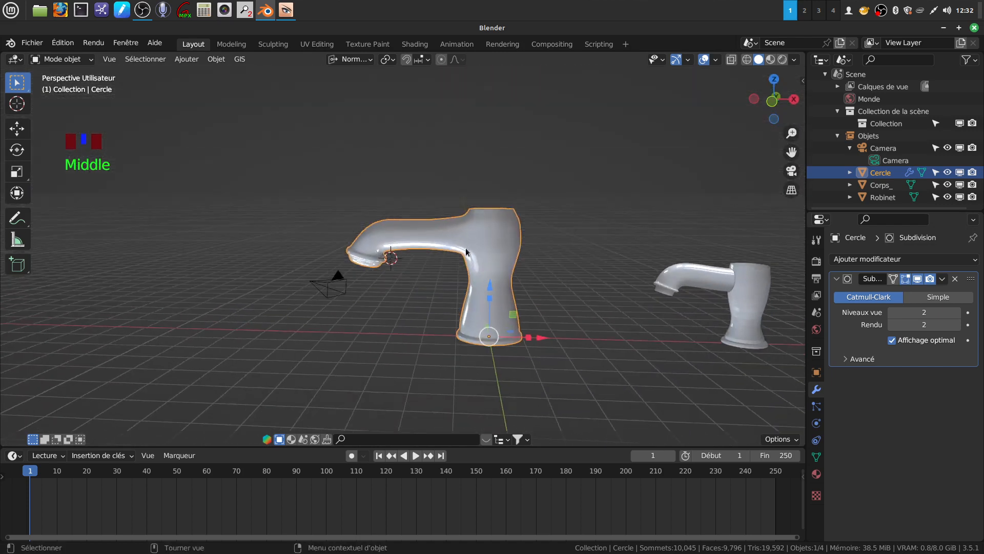
scroll(448, 255, "up", 2)
Lower the edge loop at the middle of the spout slightly along global Z with proportional editing on.
key("Tab")
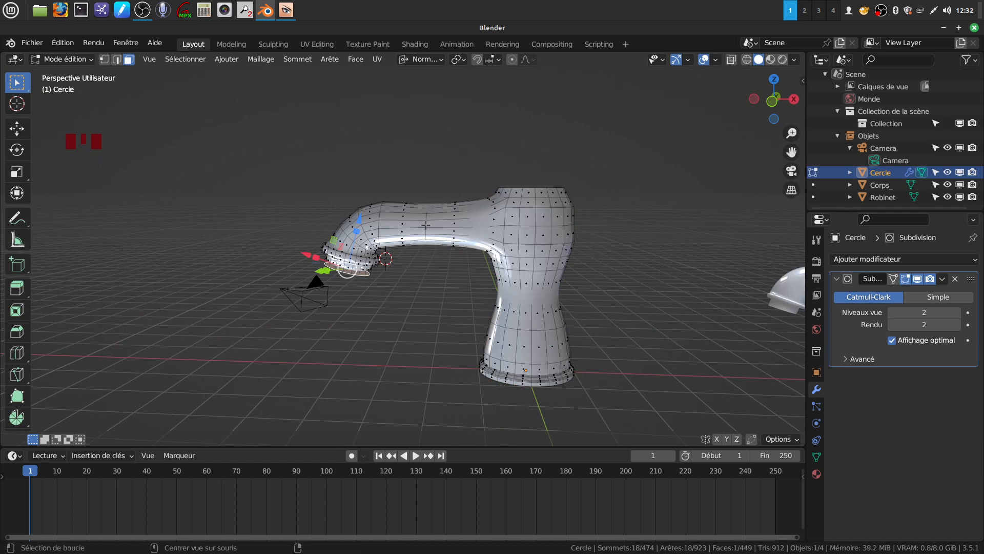
left_click(117, 59)
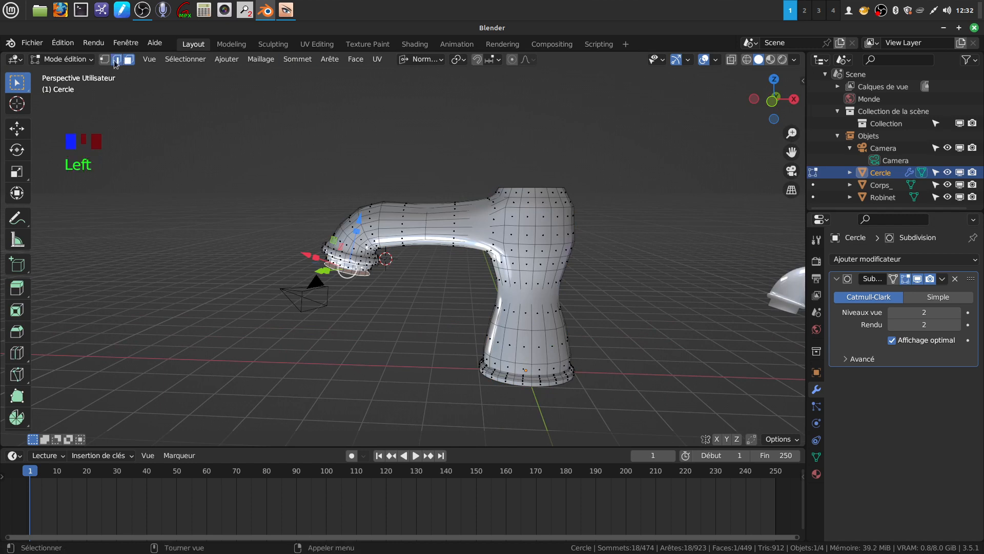
left_click(426, 224, "alt")
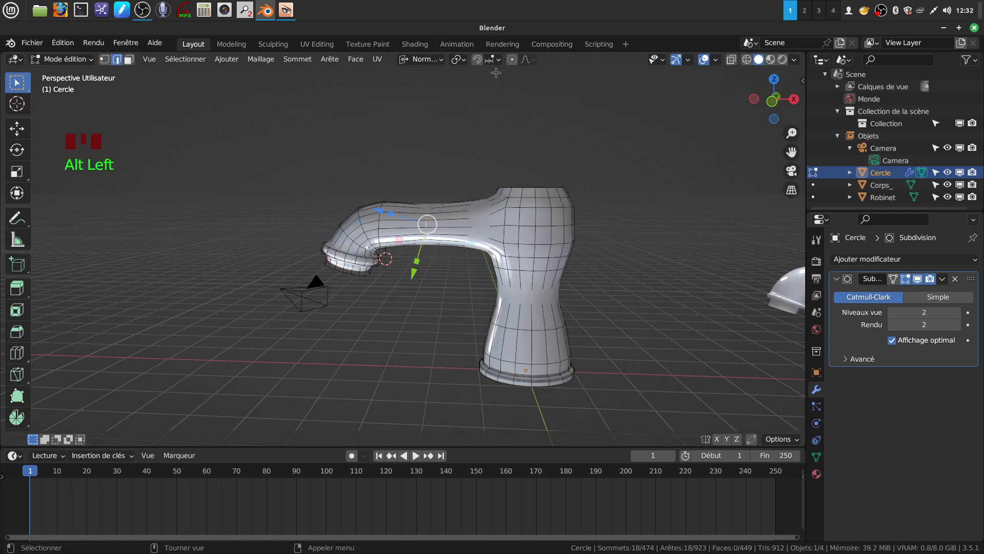
left_click(512, 60)
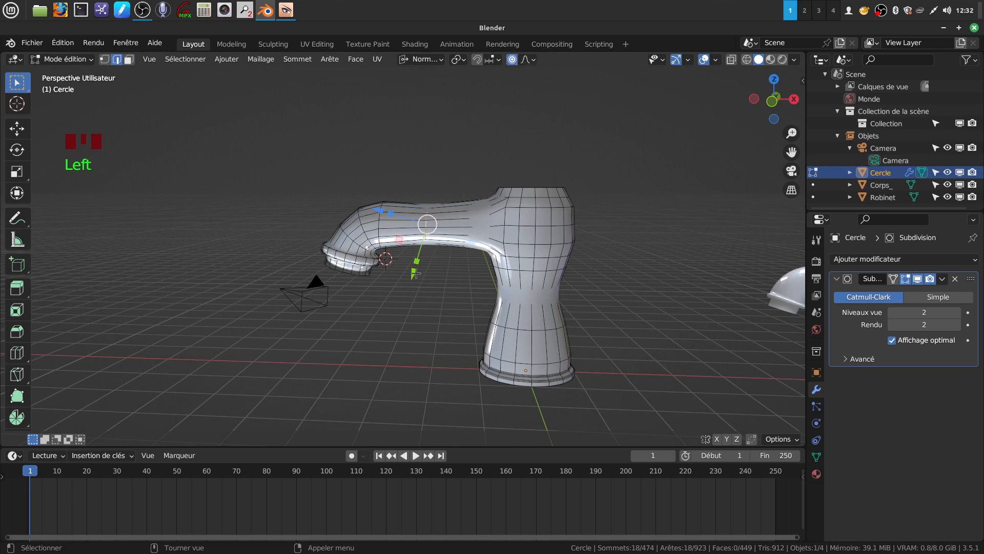
left_click(441, 60)
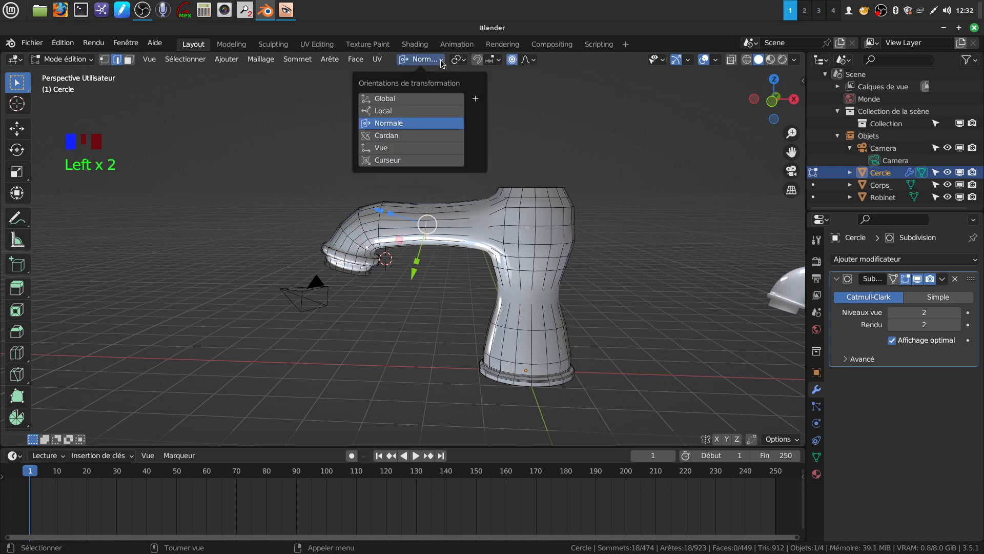
left_click(425, 97)
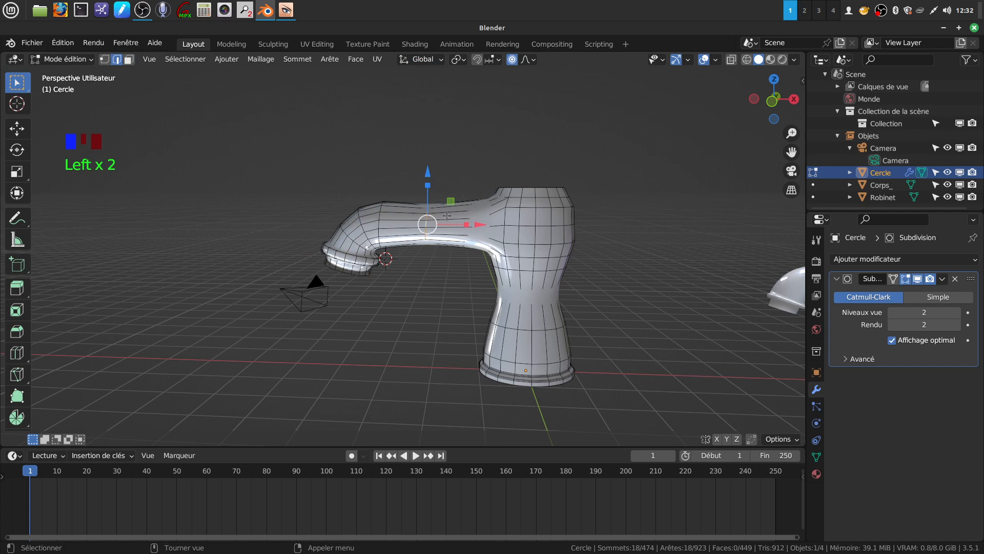
left_click_drag(427, 187, 428, 190)
middle_click_drag(589, 303, 494, 219)
key("Tab")
scroll(482, 233, "down", 2)
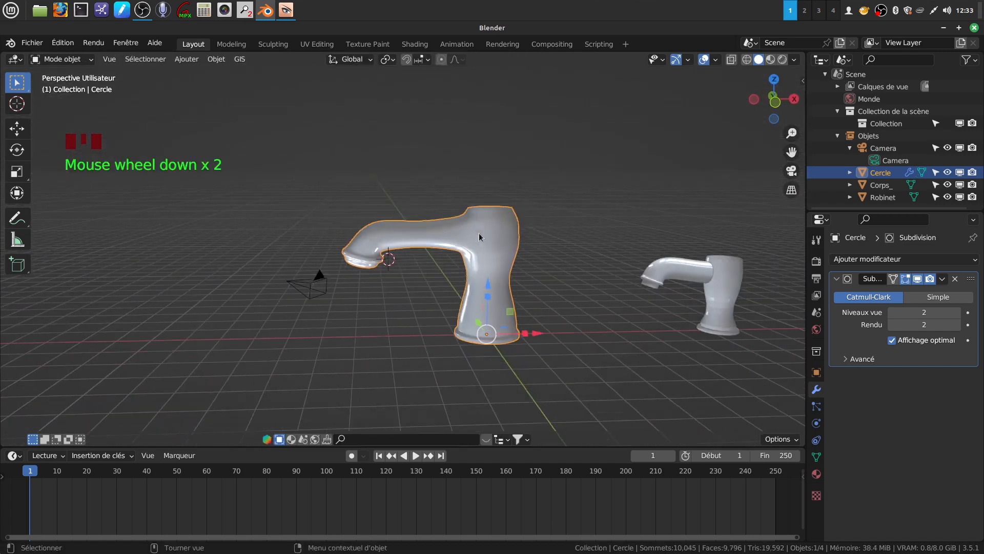
middle_click_drag(478, 290, 479, 236, "shift")
scroll(460, 273, "up", 2)
With the Subdivision viewport display off, bevel the four edge loops of the mouth's rim by about 0.029 m with 2 segments.
key("Tab")
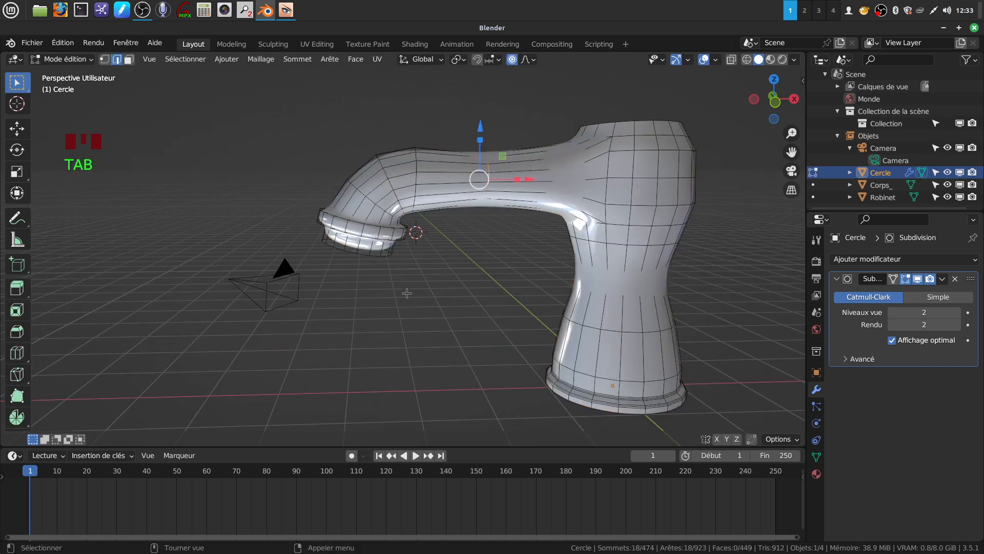
scroll(418, 293, "up", 1)
middle_click_drag(419, 294, 410, 257)
left_click(918, 278)
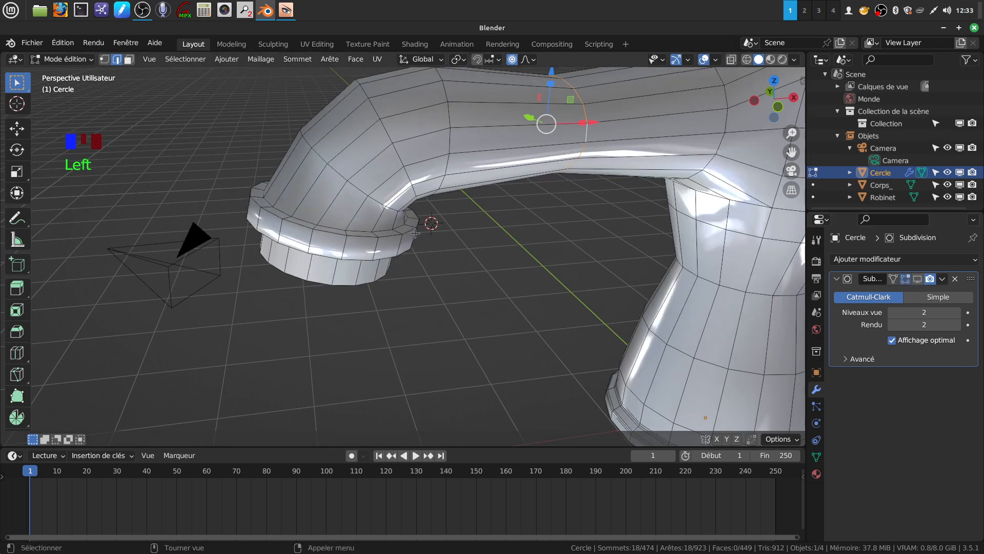
left_click(357, 231, "alt")
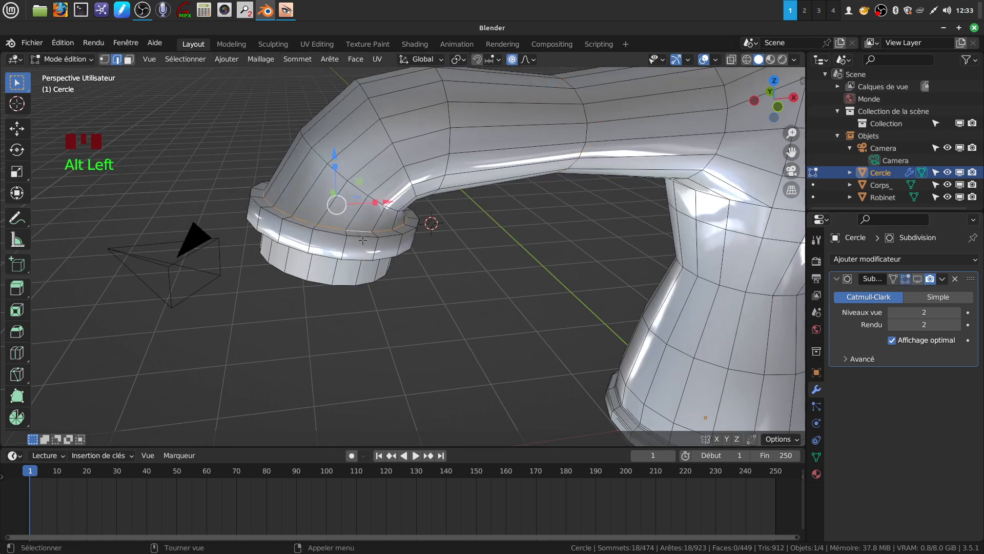
left_click(362, 239, "alt+shift")
left_click(360, 255, "alt+shift")
middle_click_drag(359, 255, 410, 321)
left_click(380, 275, "alt+shift")
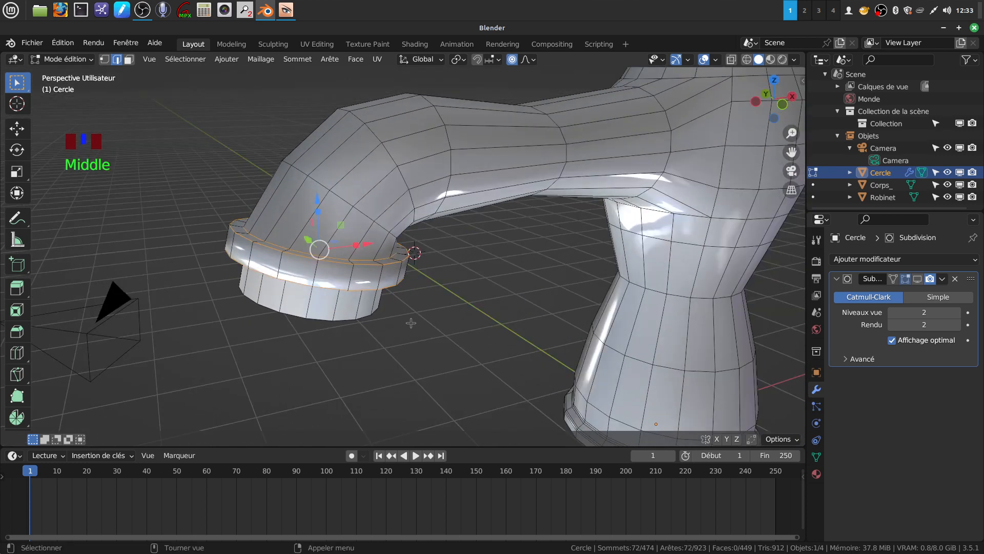
key("ctrl+b")
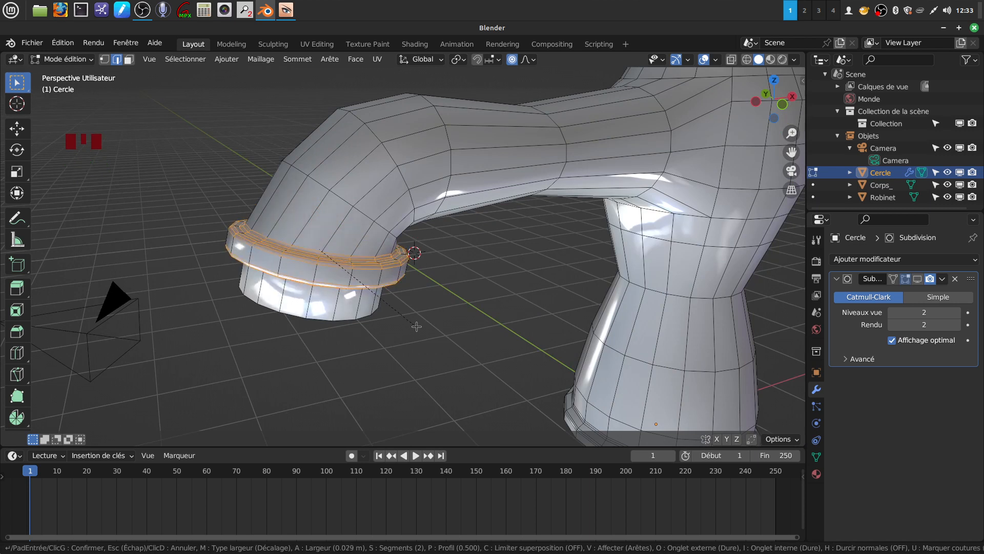
left_click(415, 325)
In Object mode, turn on the Subdivision modifier's viewport display and set its viewport levels to 3.
middle_click_drag(428, 279, 396, 207)
scroll(429, 271, "down", 2)
key("Tab")
scroll(431, 250, "down", 4)
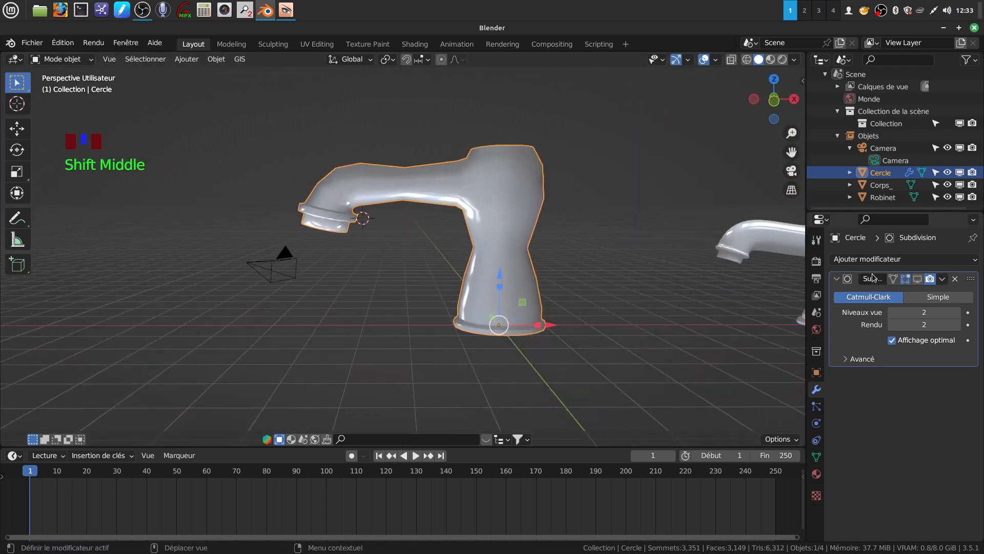
left_click(917, 279)
mouse_move(424, 253)
middle_mouse_down()
mouse_move(410, 248)
mouse_move(465, 229)
mouse_move(438, 257)
mouse_move(429, 245)
middle_mouse_up()
mouse_move(506, 221)
middle_mouse_down()
mouse_move(540, 229)
mouse_move(521, 232)
middle_mouse_up()
scroll(523, 233, "down", 2)
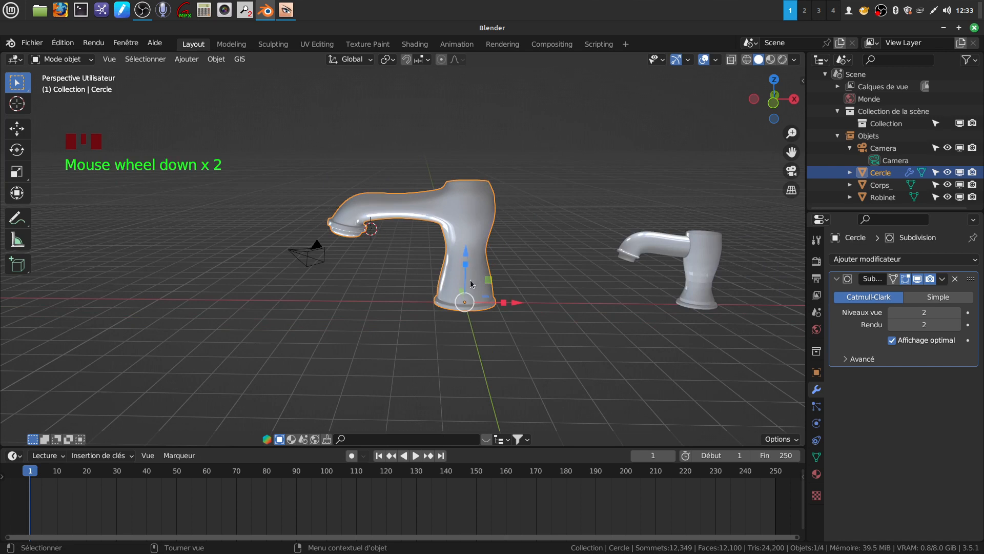
scroll(470, 276, "up", 1)
mouse_move(468, 275)
middle_mouse_down()
mouse_move(501, 245)
mouse_move(472, 255)
mouse_move(453, 234)
mouse_move(562, 325)
mouse_move(524, 359)
mouse_move(477, 277)
middle_mouse_up()
mouse_move(474, 212)
middle_mouse_down()
mouse_move(512, 207)
mouse_move(520, 219)
mouse_move(506, 226)
mouse_move(462, 207)
middle_mouse_up()
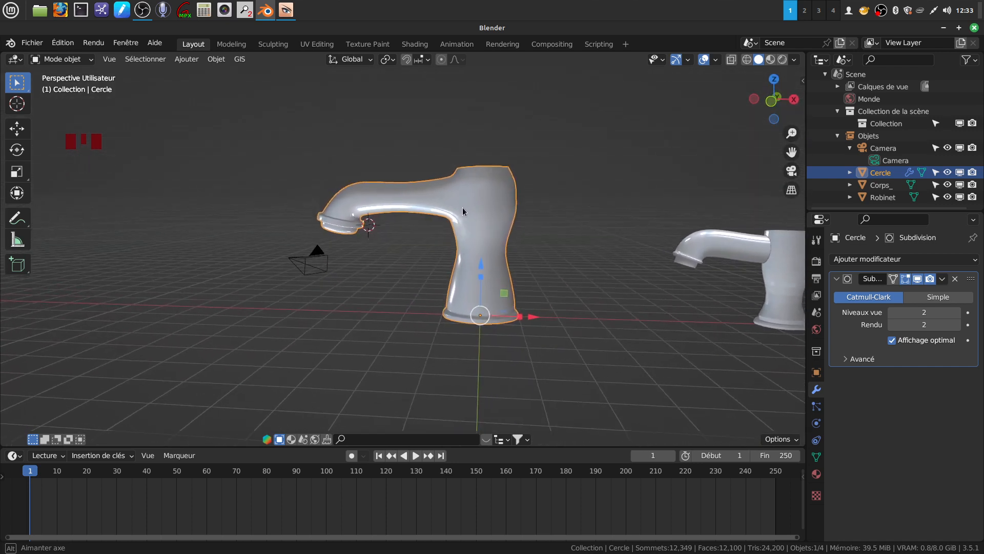
left_click(956, 313)
In face select mode, delete the face closing the spout's mouth.
middle_click_drag(555, 247, 393, 274)
key("Tab")
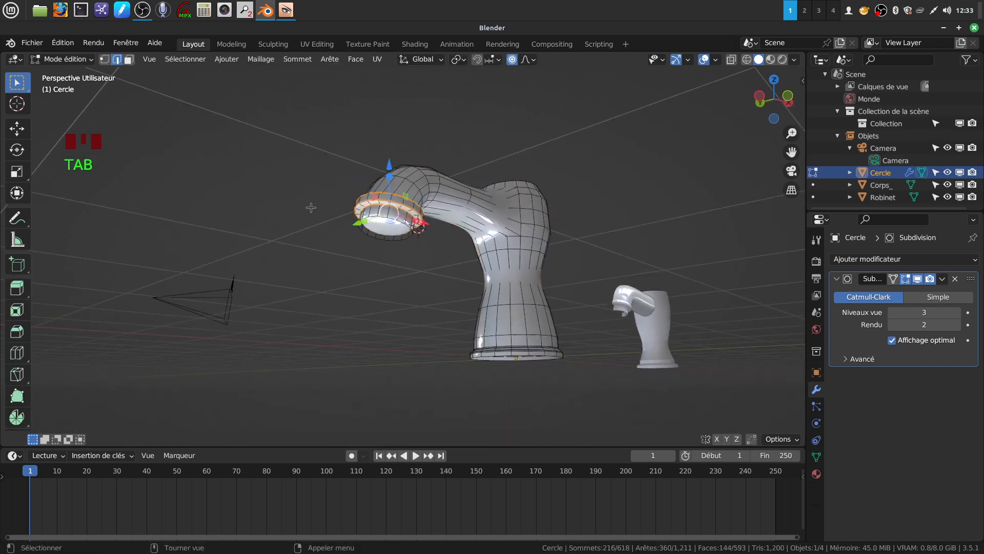
left_click(129, 59)
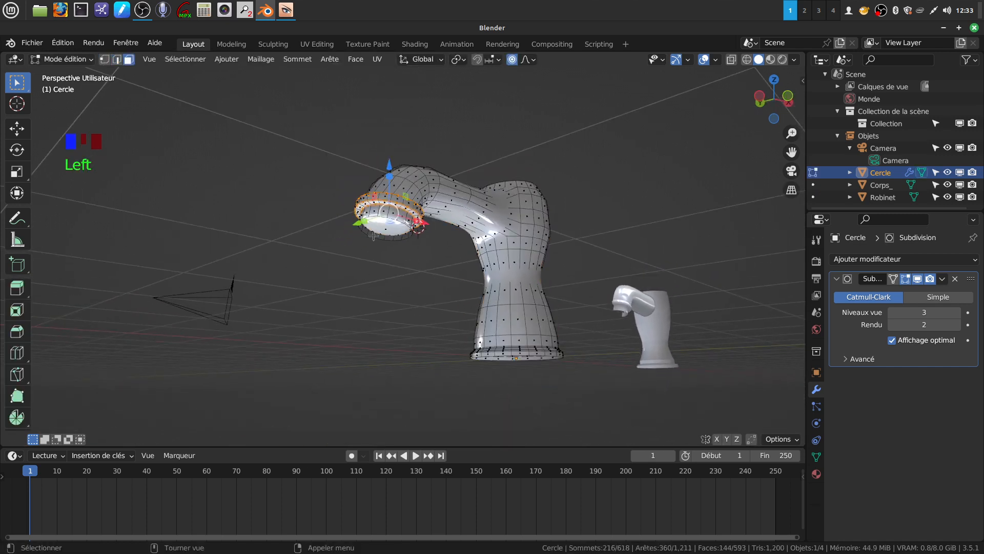
left_click(389, 226)
left_click(384, 235)
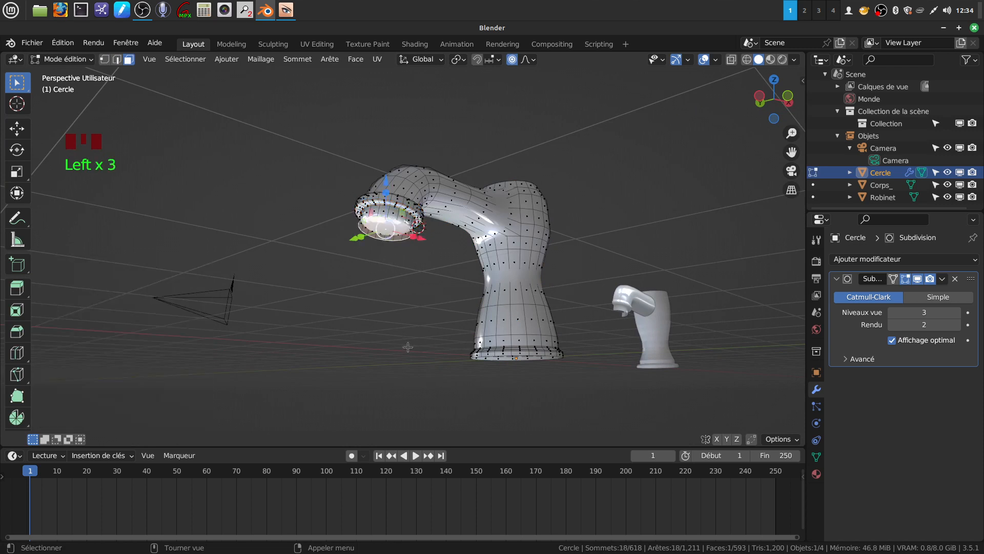
scroll(410, 346, "up", 2)
middle_click_drag(418, 347, 463, 334, "shift")
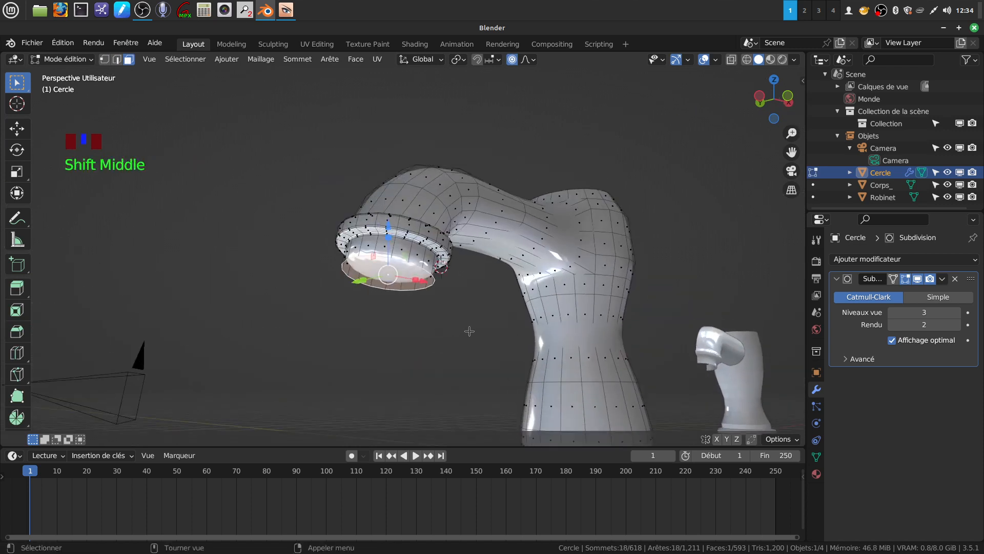
key("x")
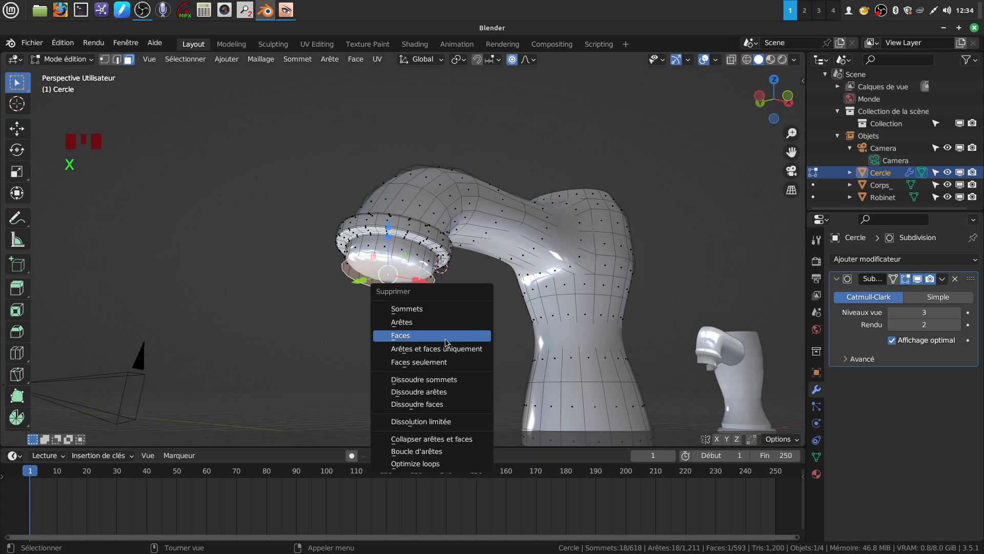
left_click(446, 343)
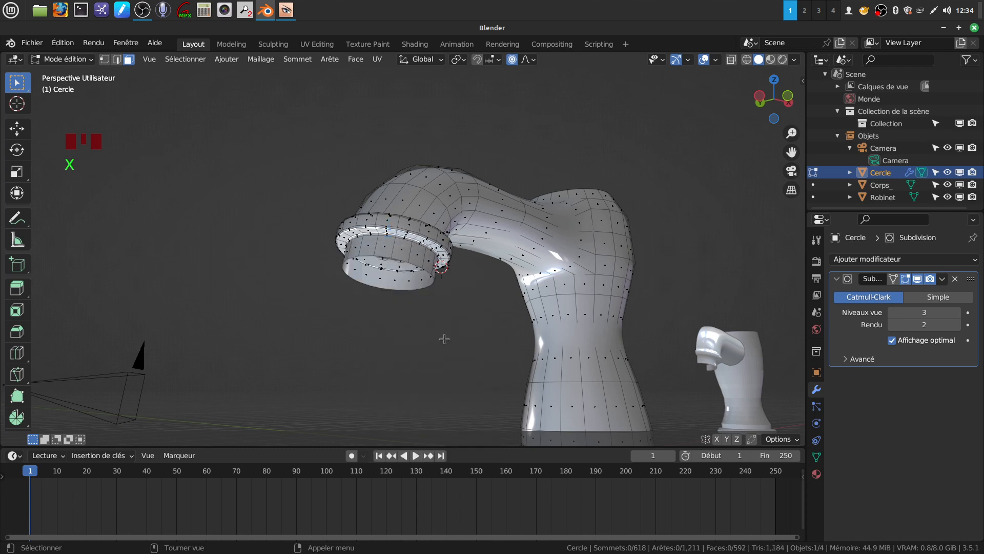
Hide the Subdivision effect in the viewport, then extrude the mouth's open edge loop inward at a scale of about 0.867.
left_click(917, 279)
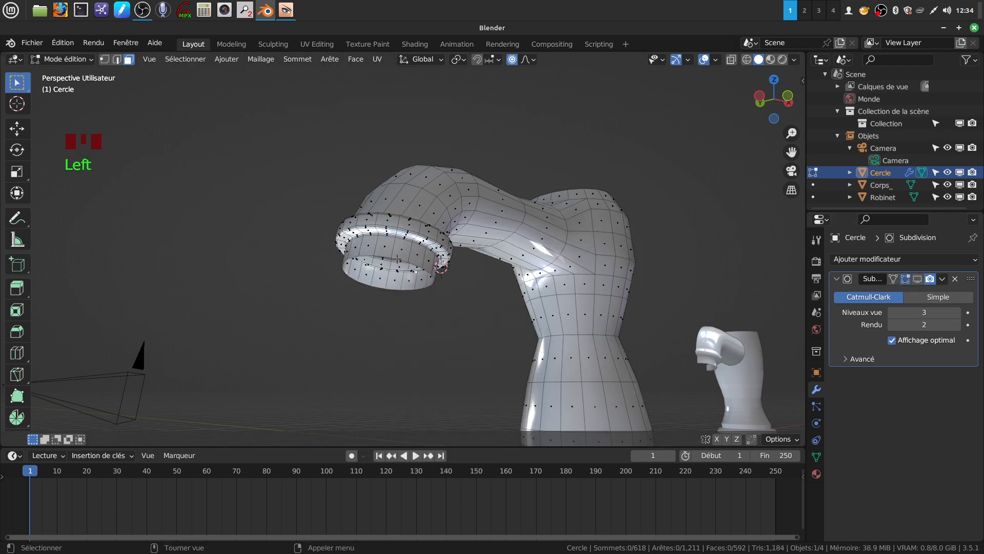
left_click(281, 195, "alt")
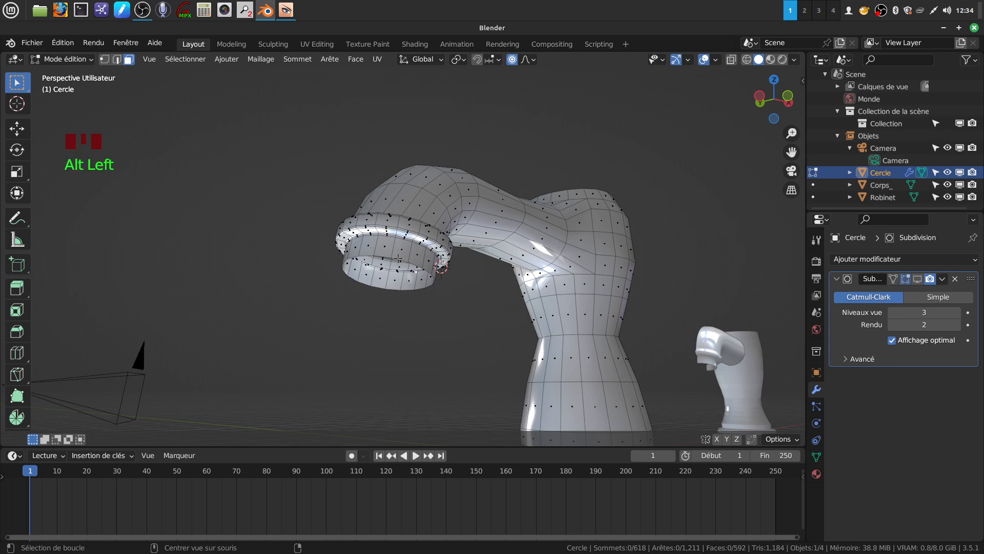
left_click(118, 59)
left_click(400, 259, "alt")
middle_click_drag(400, 258, 350, 250)
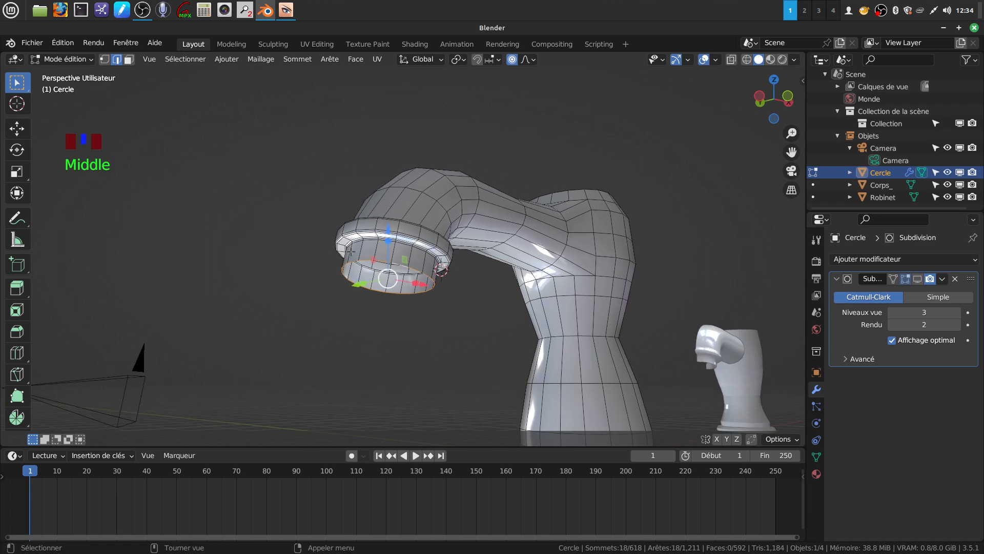
key("e")
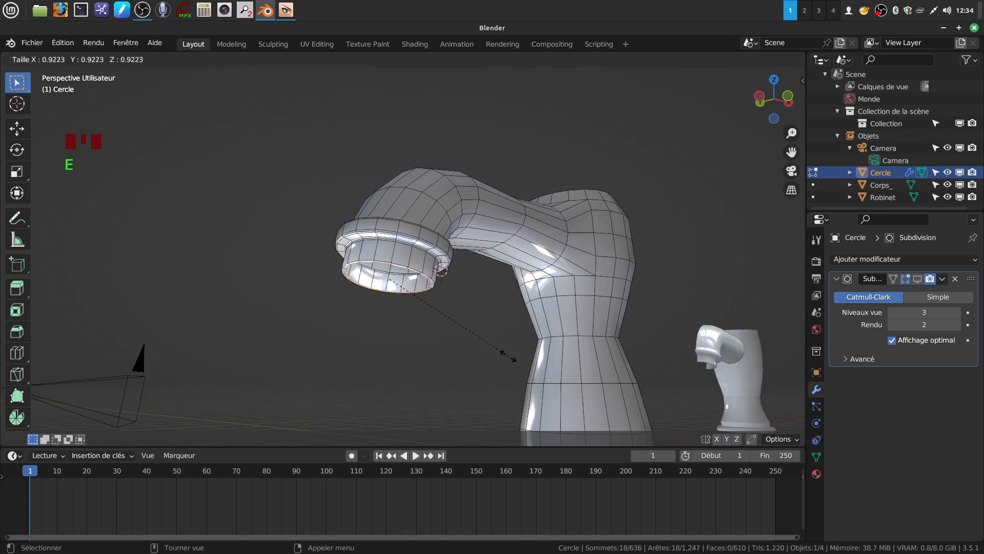
left_click(499, 354)
Extrude the mouth's inner edge loop without moving it, and switch to the front view.
middle_click_drag(463, 324, 458, 329)
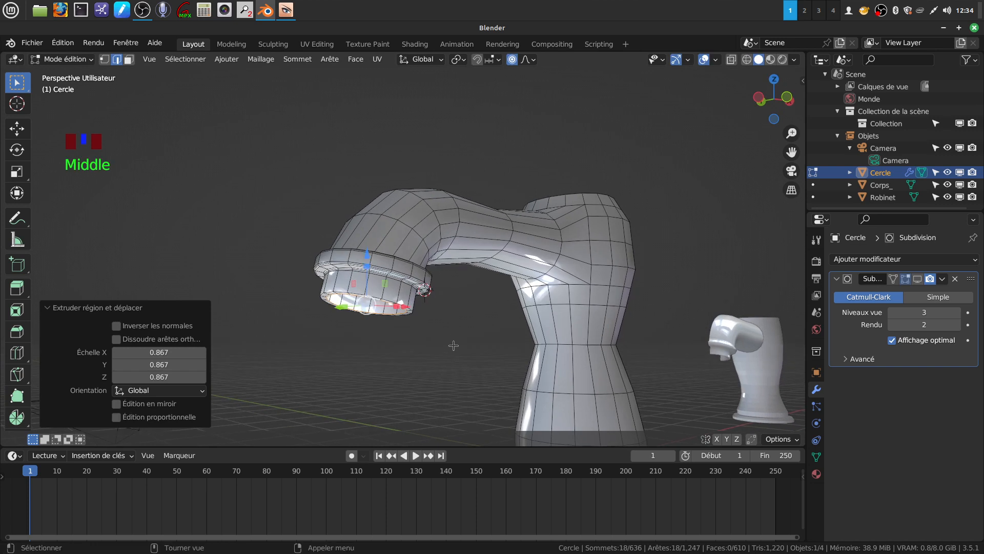
middle_click_drag(390, 324, 421, 308)
scroll(435, 282, "up", 2)
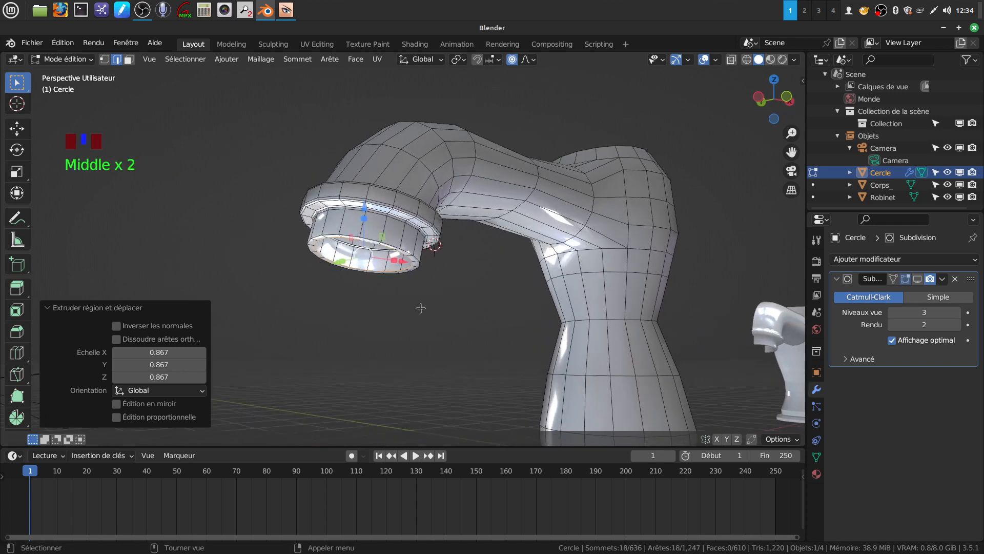
middle_click_drag(350, 250, 350, 250)
middle_click_drag(386, 281, 391, 280)
middle_click_drag(448, 294, 443, 297)
middle_click_drag(444, 296, 435, 317)
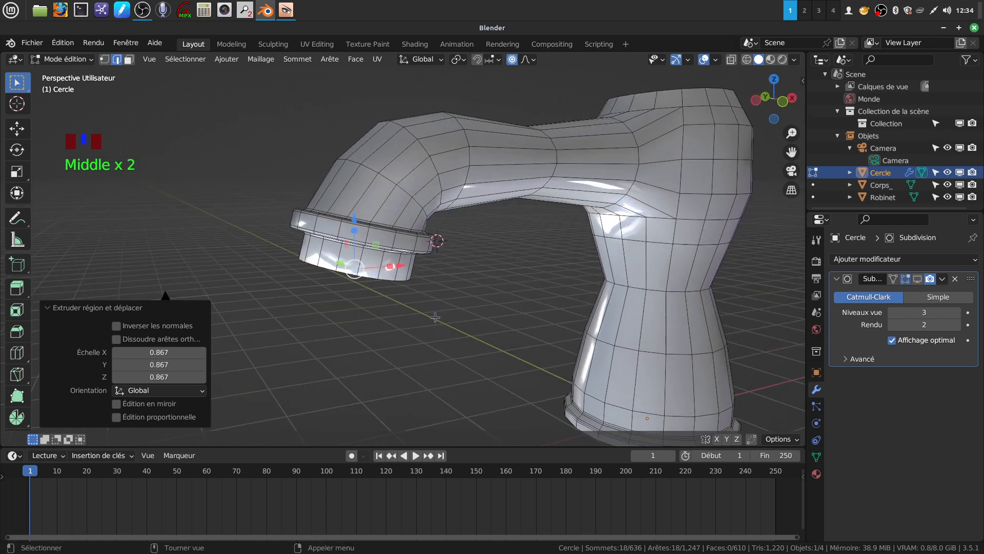
key("e")
middle_click_drag(390, 257, 390, 296)
key("KP_1")
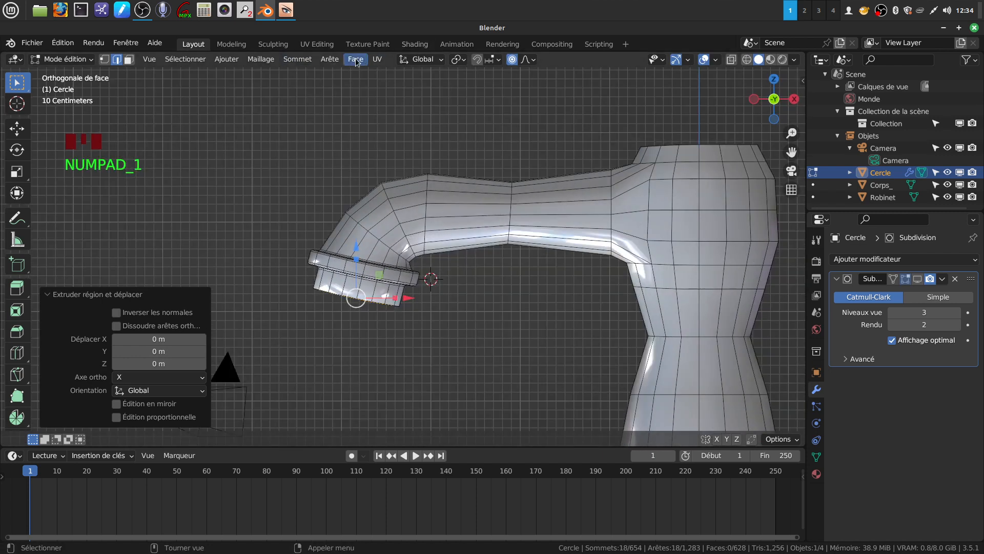
Set the transform orientation to Normal and fill the mouth's inner edge loop with a face.
left_click(409, 123)
middle_click_drag(396, 304, 410, 340)
key("f")
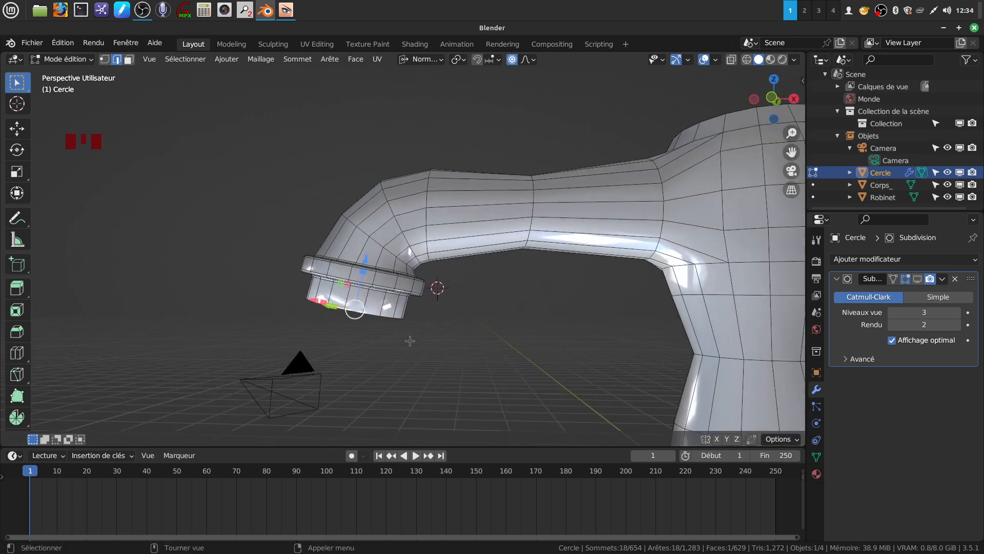
Extrude the face closing the spout's mouth and, with proportional editing off, move it slightly up into the spout along its normal.
key("e")
left_click_drag(365, 260, 367, 255)
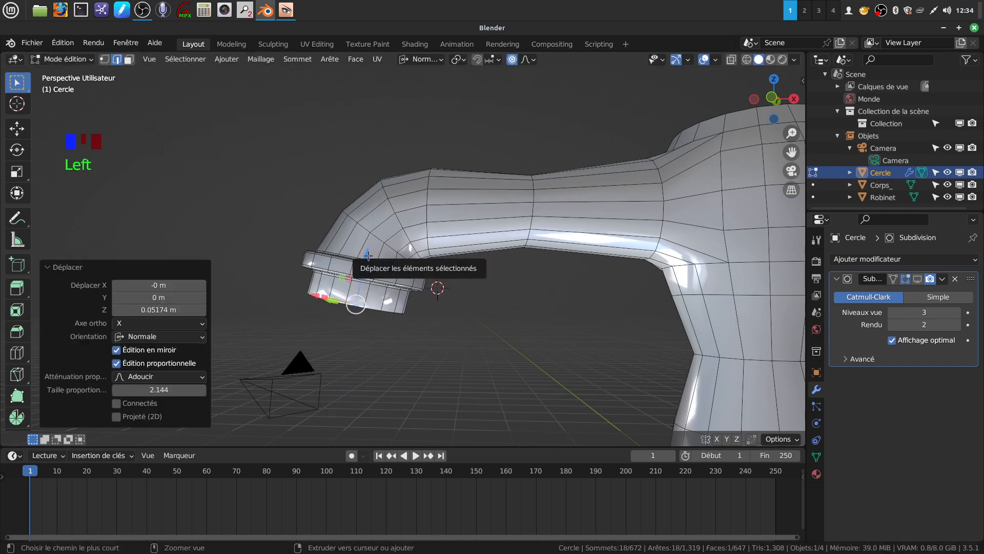
key("ctrl+z")
left_click(514, 62)
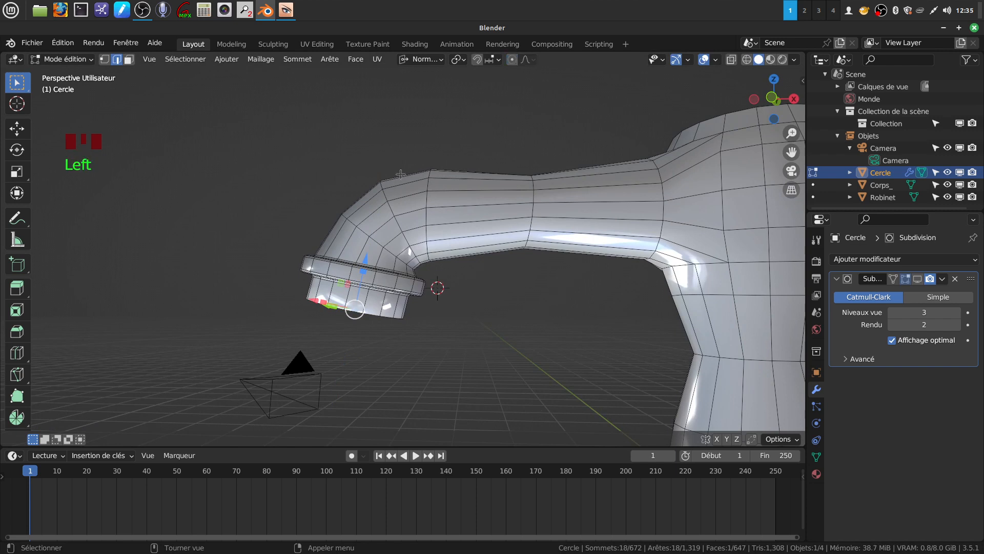
left_click_drag(364, 260, 366, 254)
middle_click_drag(366, 254, 437, 279)
middle_click_drag(420, 320, 403, 292)
key("Tab")
key("Tab")
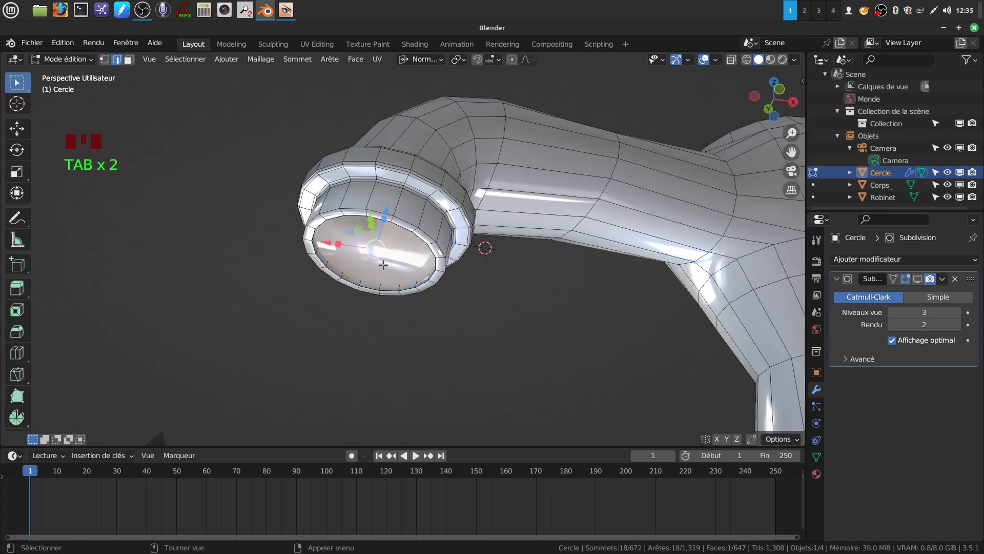
Delete the recessed mouth face and close its open edge loop with a Grid Fill of span 4.
key("x")
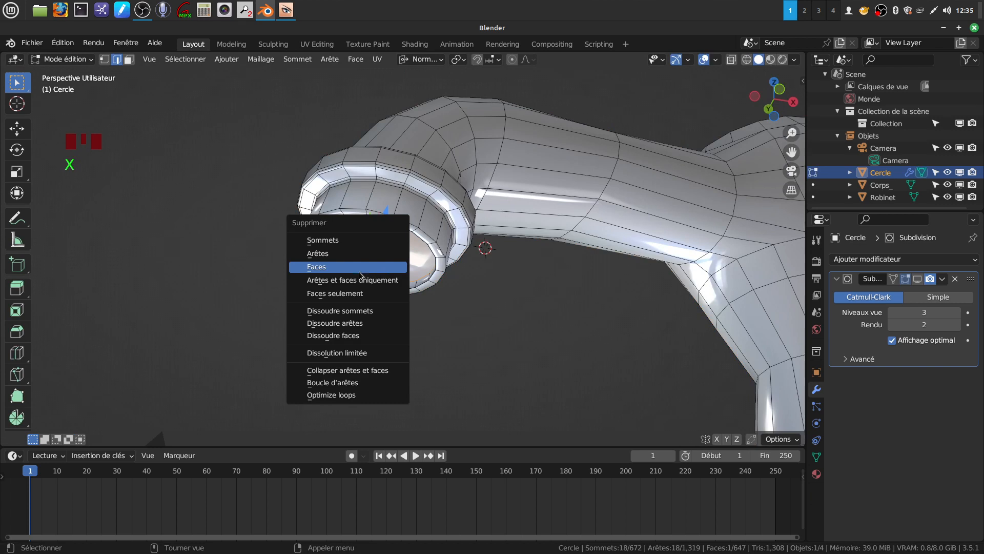
left_click(357, 271)
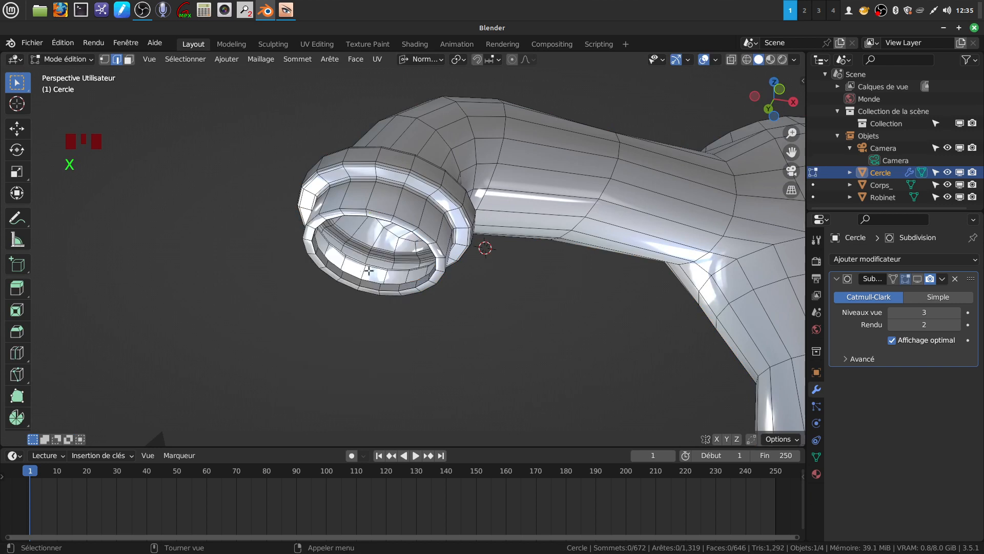
left_click(104, 61)
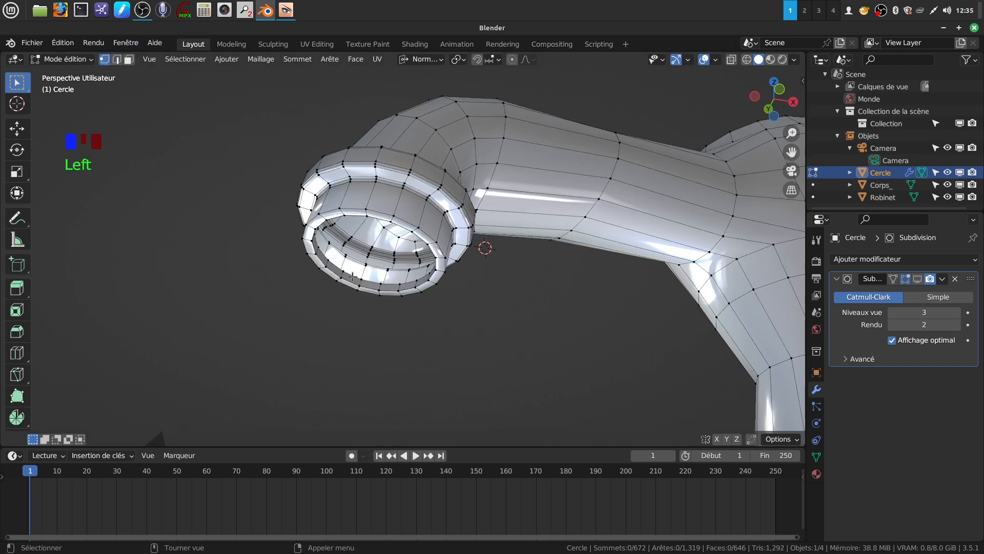
left_click(353, 276, "alt")
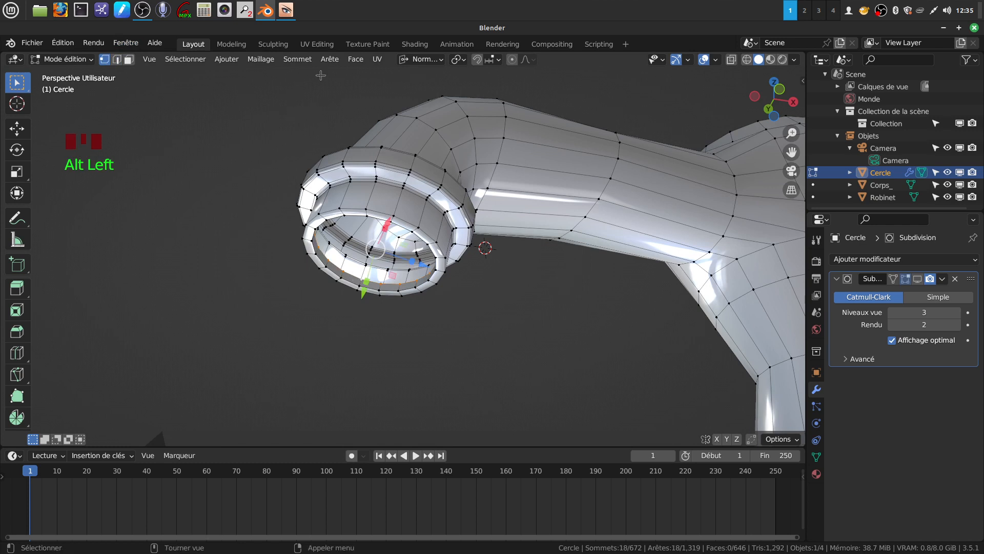
left_click(356, 59)
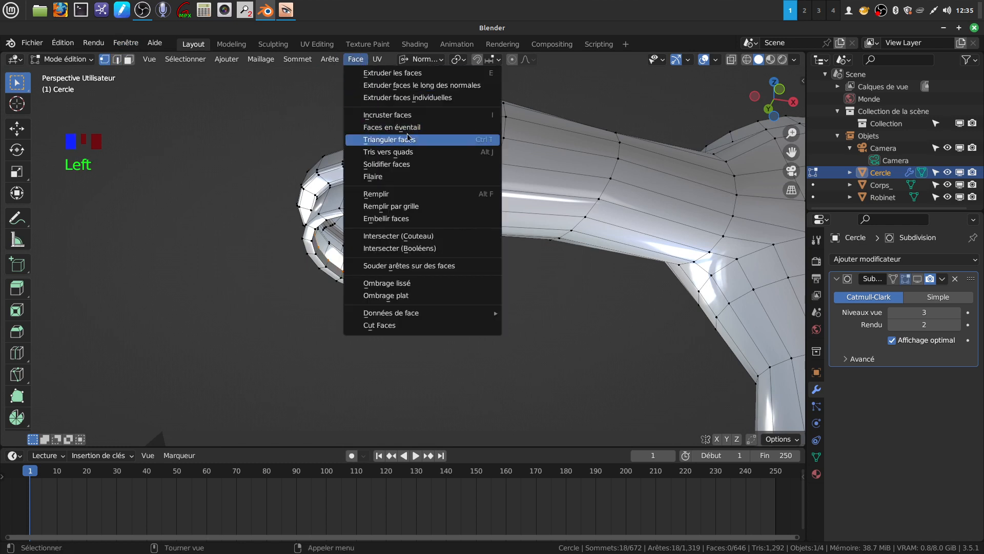
left_click(416, 206)
middle_click_drag(410, 222, 391, 243)
scroll(358, 289, "down", 3)
left_click(414, 284)
scroll(401, 263, "up", 4)
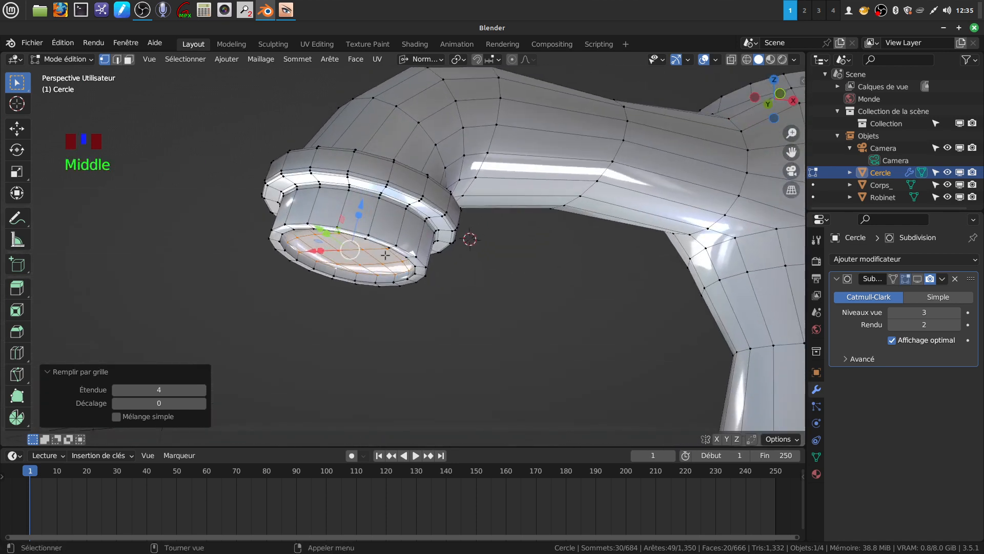
scroll(385, 254, "up", 2)
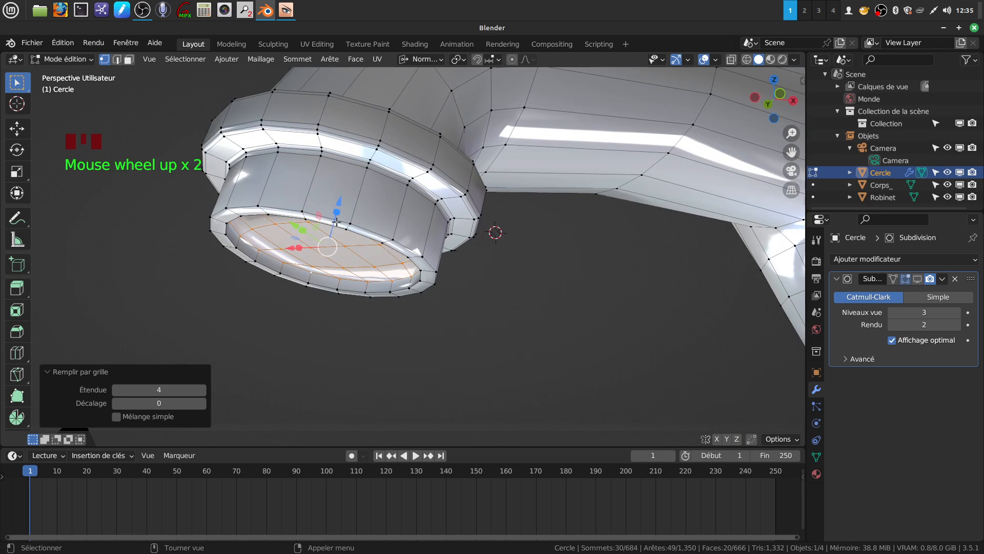
In edge select mode, select the edge loop running around the outer rim of the mouth.
left_click(359, 226, "alt")
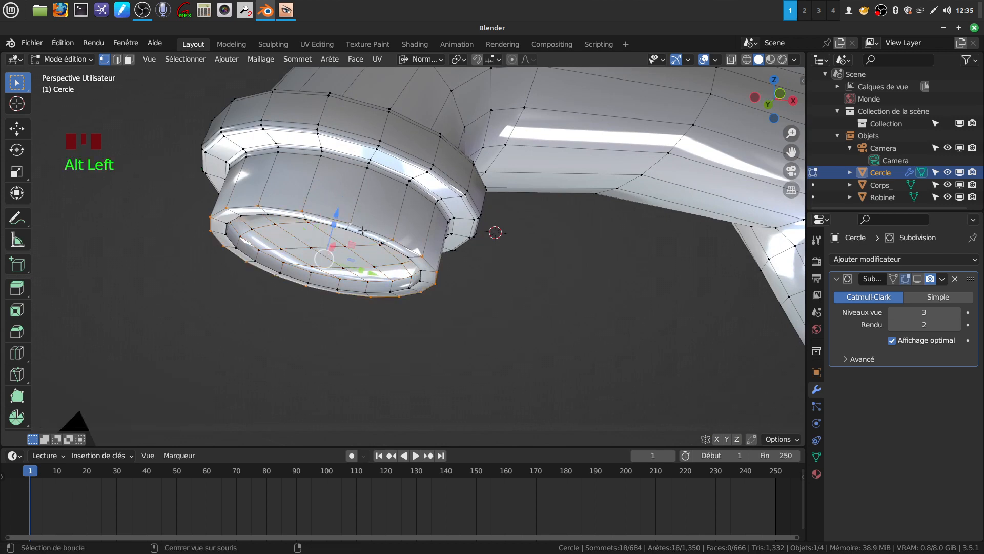
left_click(246, 215, "alt+shift")
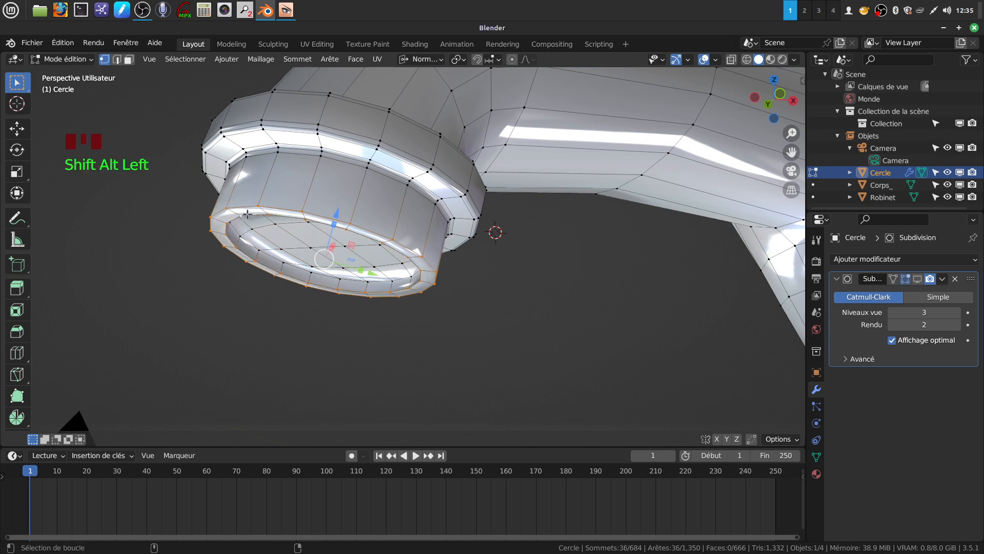
left_click(118, 60)
key("alt+a")
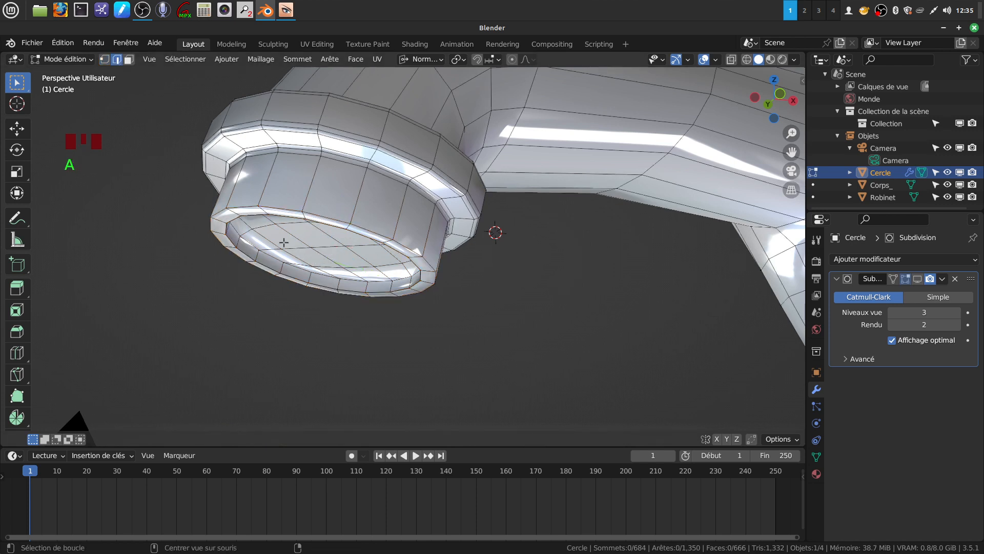
left_click(272, 216, "alt")
middle_click_drag(251, 215, 394, 304)
Temporarily show the Subdivision effect in object mode to examine how the mouth is smoothed.
key("Tab")
scroll(390, 276, "down", 3)
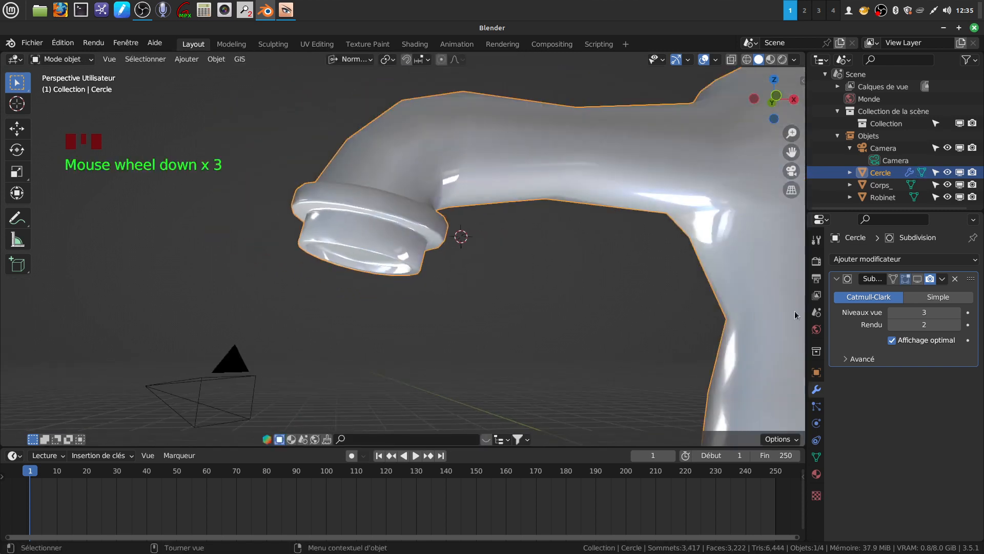
left_click(918, 278)
middle_click_drag(446, 280, 352, 229)
middle_click_drag(417, 227, 389, 168)
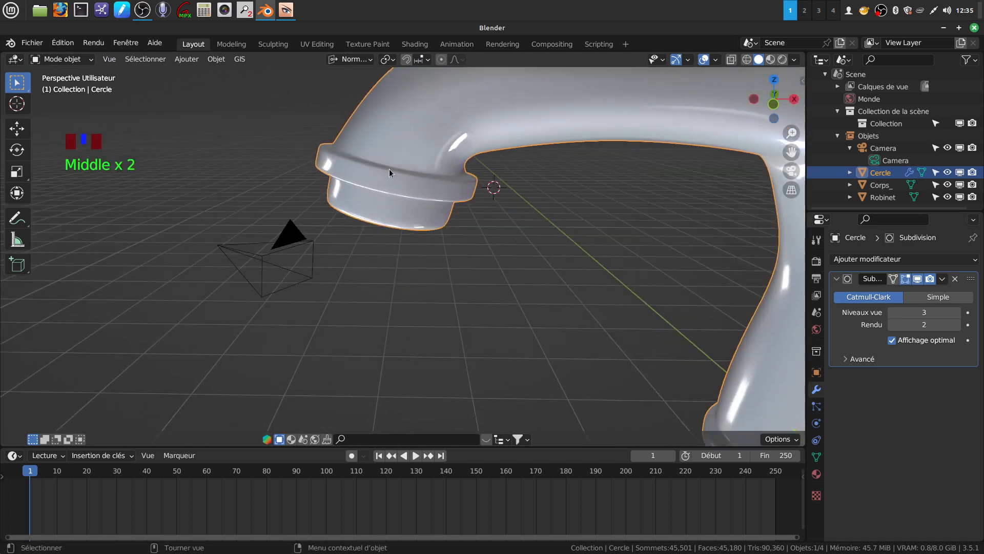
left_click(918, 279)
Add the mouth's inner rim edge loop to the selection and bevel both loops about 0.019 m with 2 segments.
key("Tab")
middle_click_drag(417, 265, 451, 267)
scroll(455, 273, "up", 2)
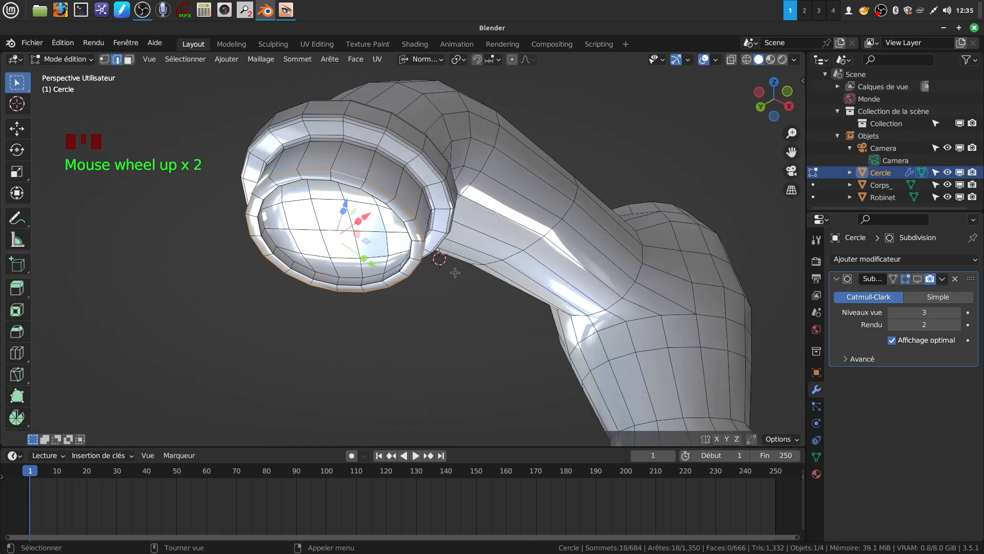
left_click(402, 219, "alt+shift")
key("ctrl+b")
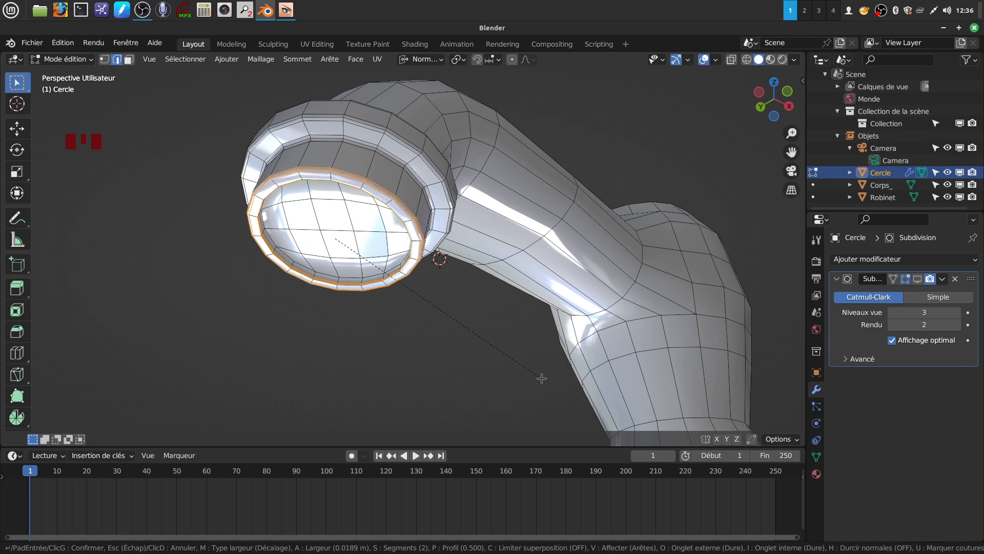
left_click(542, 378)
Show the Subdivision effect in object mode and examine the bevelled mouth and the whole faucet.
middle_click_drag(523, 354, 481, 387)
scroll(479, 385, "down", 3)
key("Tab")
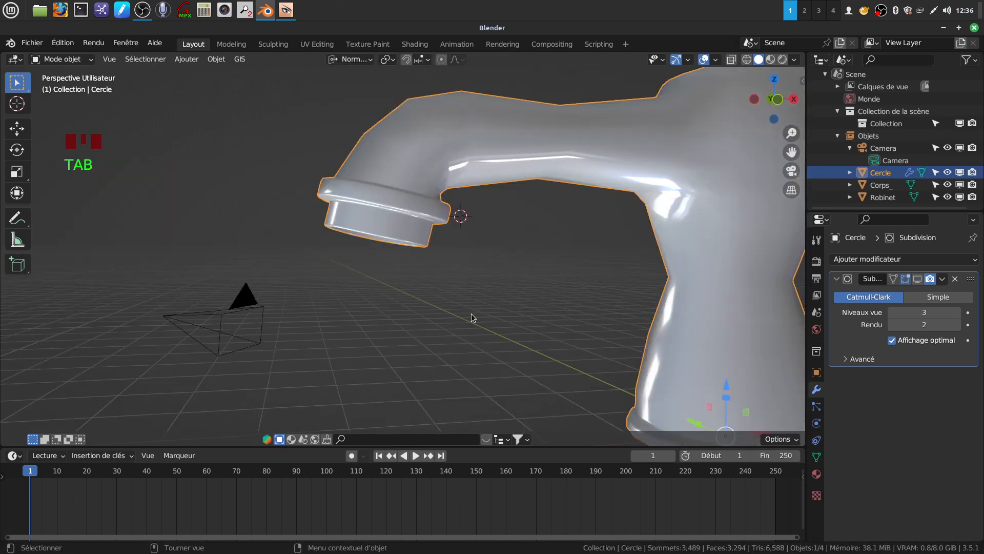
scroll(471, 317, "down", 3)
left_click(918, 278)
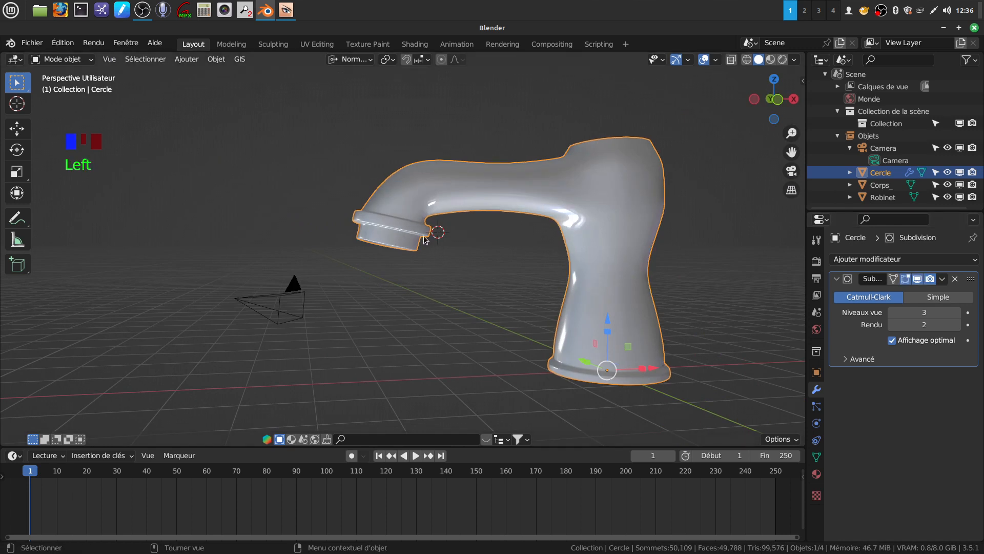
scroll(393, 315, "up", 4)
middle_click_drag(392, 316, 284, 266)
scroll(430, 321, "down", 4)
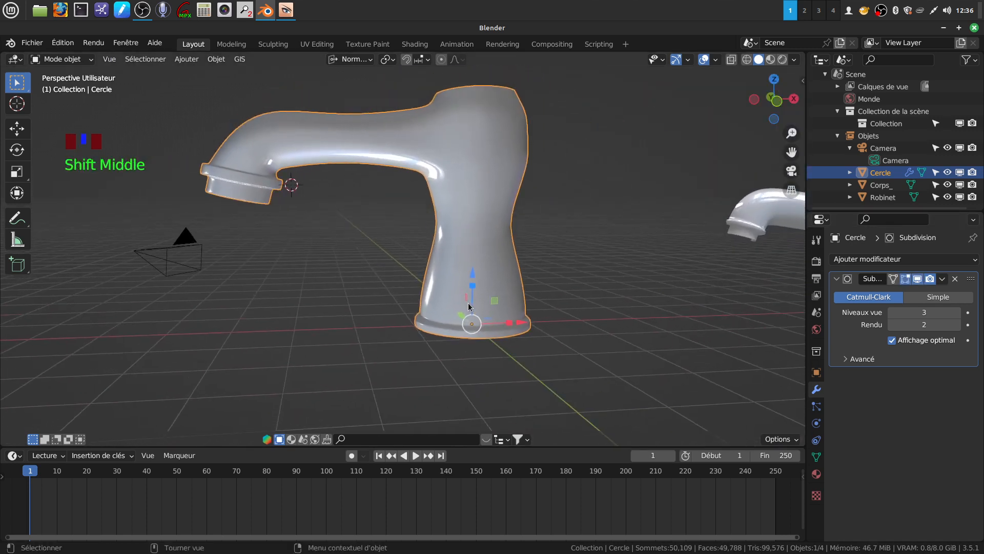
With the Subdivision effect hidden, extrude the open edge loop under the faucet's base inward at a scale of about 0.657.
scroll(533, 368, "up", 1)
middle_click_drag(533, 368, 451, 174)
key("Tab")
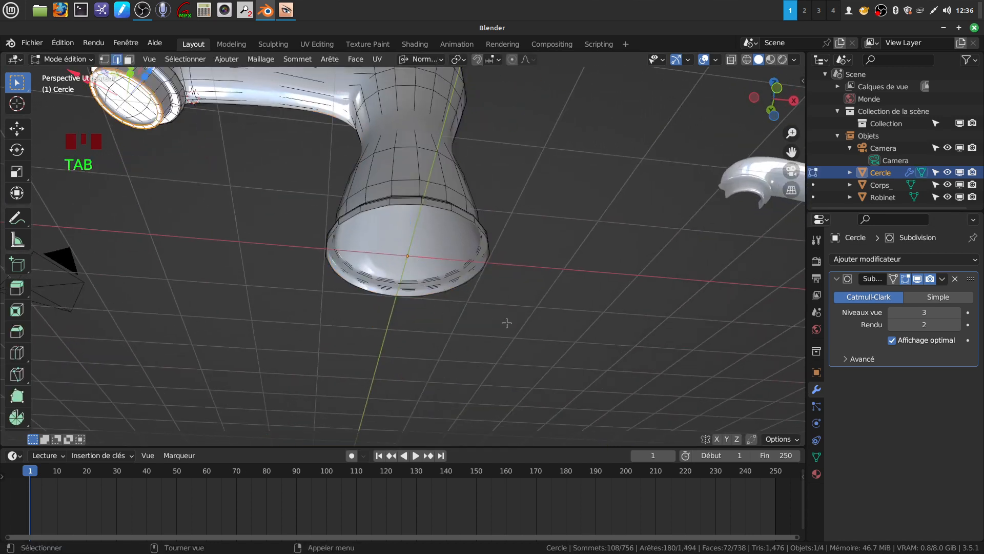
scroll(504, 326, "up", 3)
left_click(918, 278)
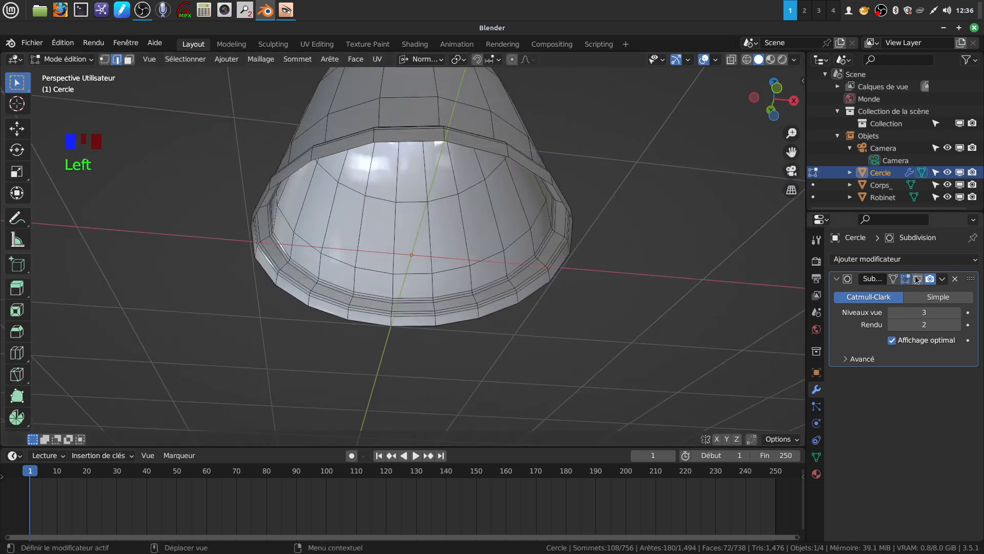
left_click(530, 170, "alt")
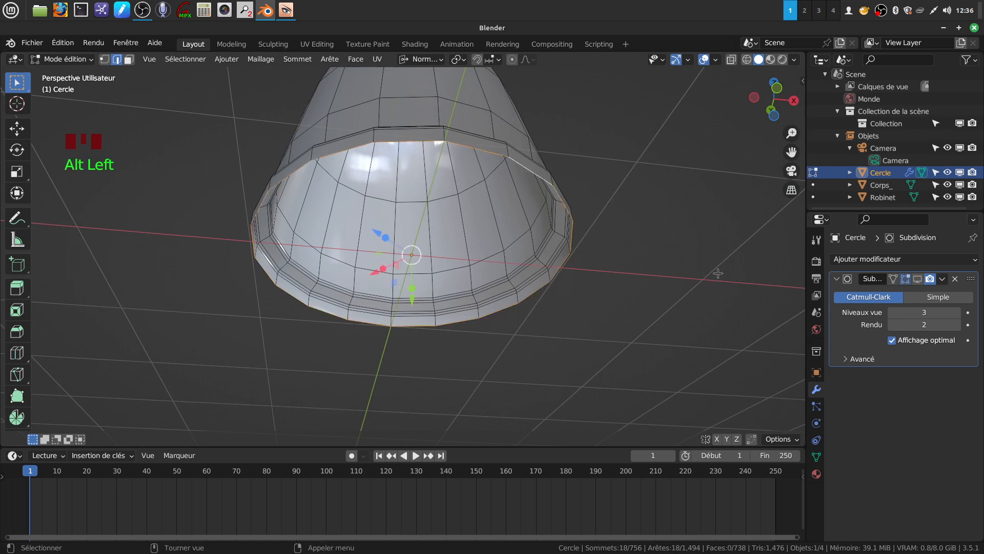
key("e")
key("s")
left_click(613, 266)
middle_click_drag(613, 267, 623, 279)
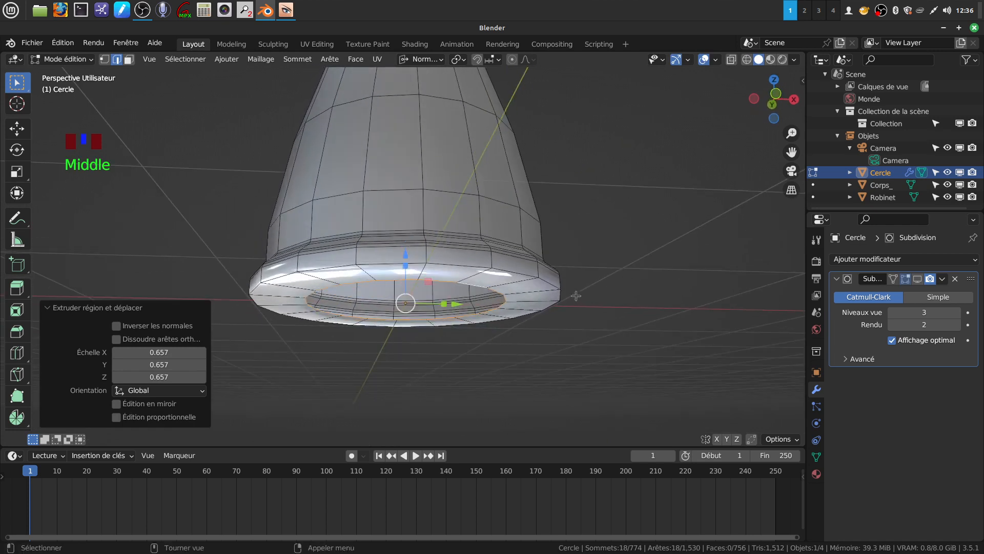
Bevel the outer bottom edge loop of the base about 0.024 m with 2 segments.
scroll(576, 296, "up", 2)
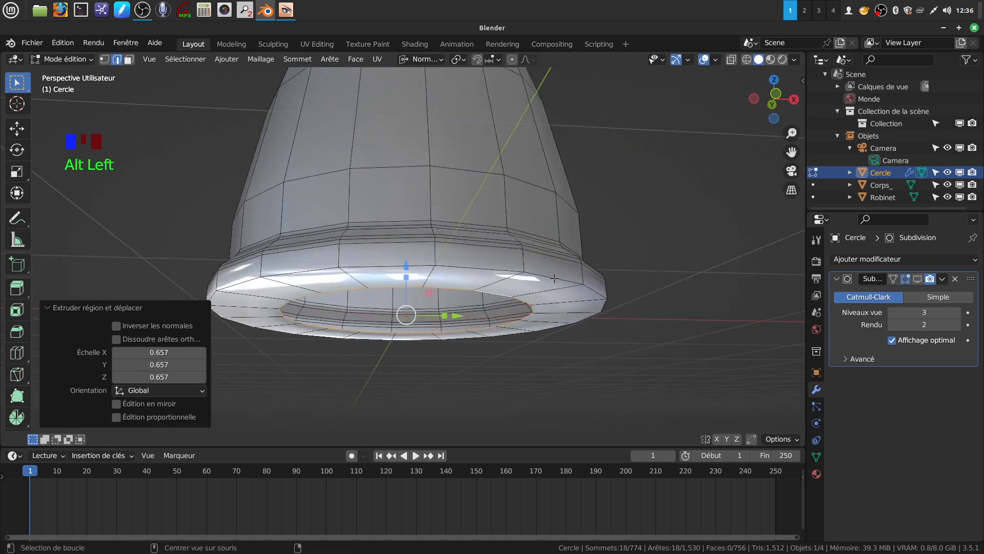
left_click(554, 279, "alt")
key("ctrl+b")
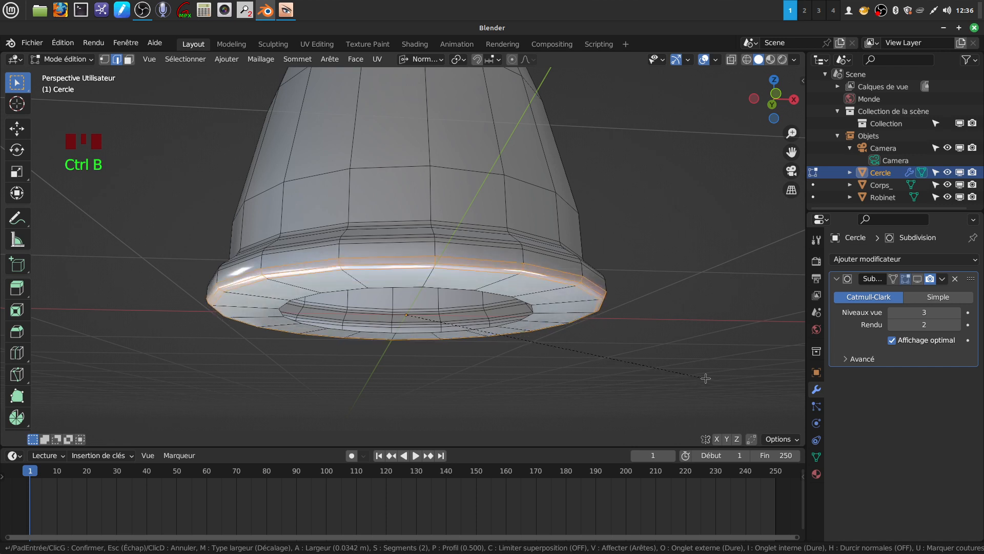
left_click(705, 362)
middle_click_drag(671, 242, 672, 287)
scroll(672, 287, "down", 4)
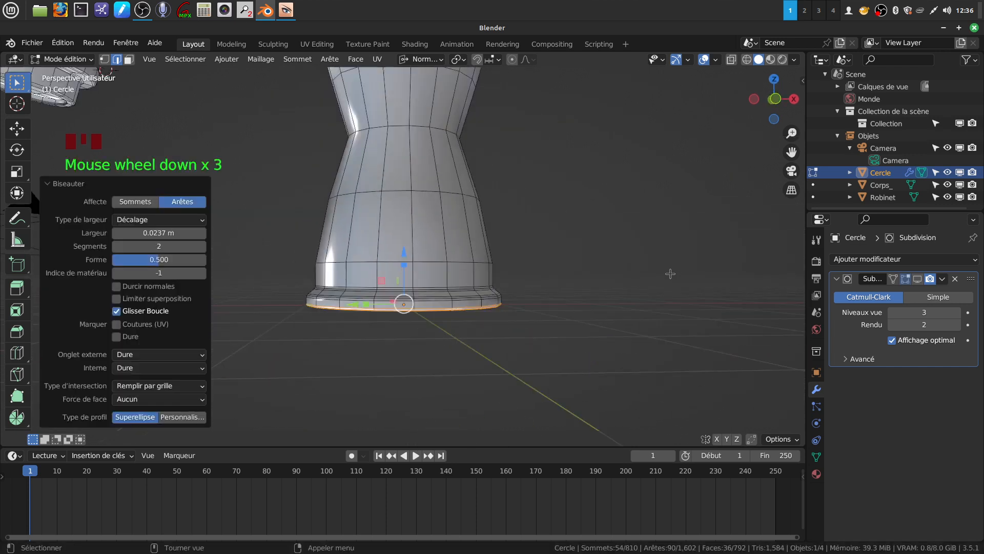
Show the Subdivision effect in object mode and compare the faucet's shape with the finished model beside it.
key("Tab")
left_click(917, 278)
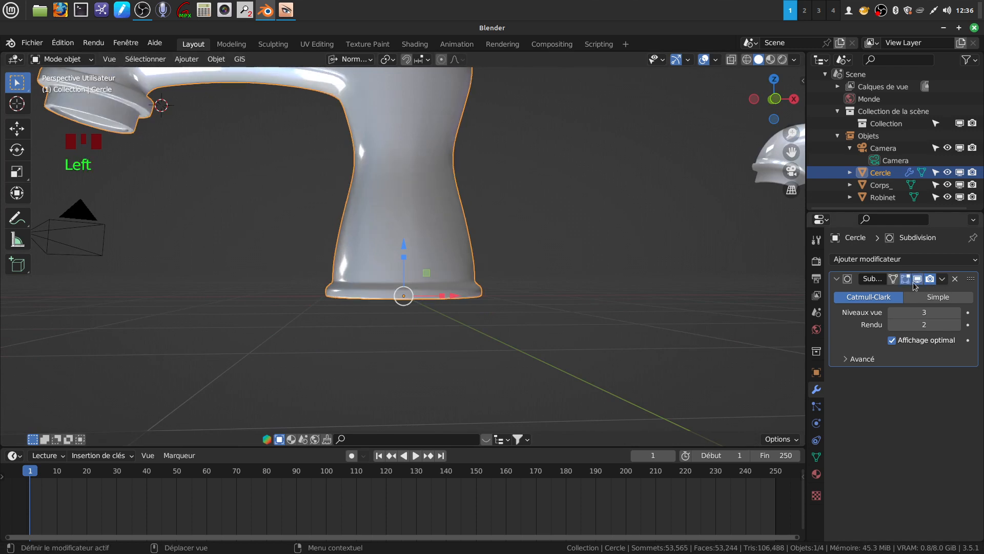
scroll(515, 314, "down", 4)
mouse_move(521, 290)
middle_mouse_down("shift")
mouse_move(537, 275)
mouse_move(520, 293)
mouse_move(604, 301)
mouse_move(533, 300)
mouse_move(543, 273)
mouse_move(563, 270)
mouse_move(522, 279)
middle_mouse_up("shift")
scroll(542, 300, "up", 2)
middle_click_drag(626, 287, 585, 247)
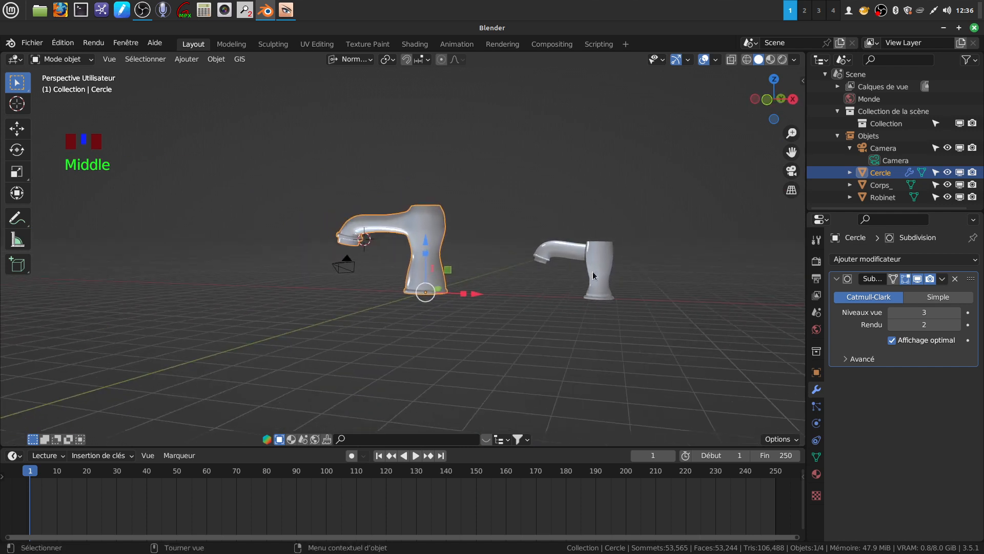
scroll(592, 275, "up", 2)
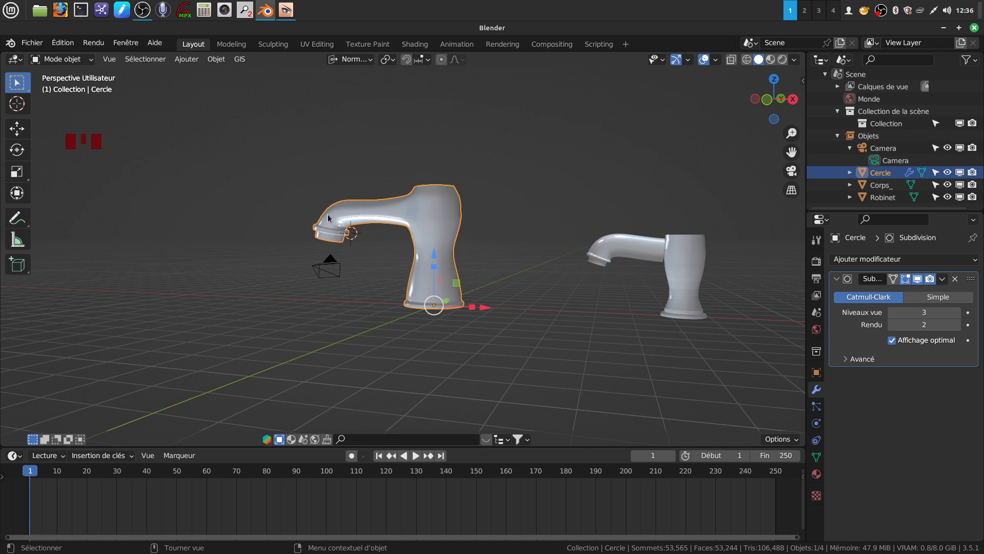
middle_click_drag(423, 233, 446, 221)
scroll(444, 245, "up", 4)
key("Tab")
key("Tab")
key("Tab")
key("Tab")
middle_click_drag(360, 169, 395, 205)
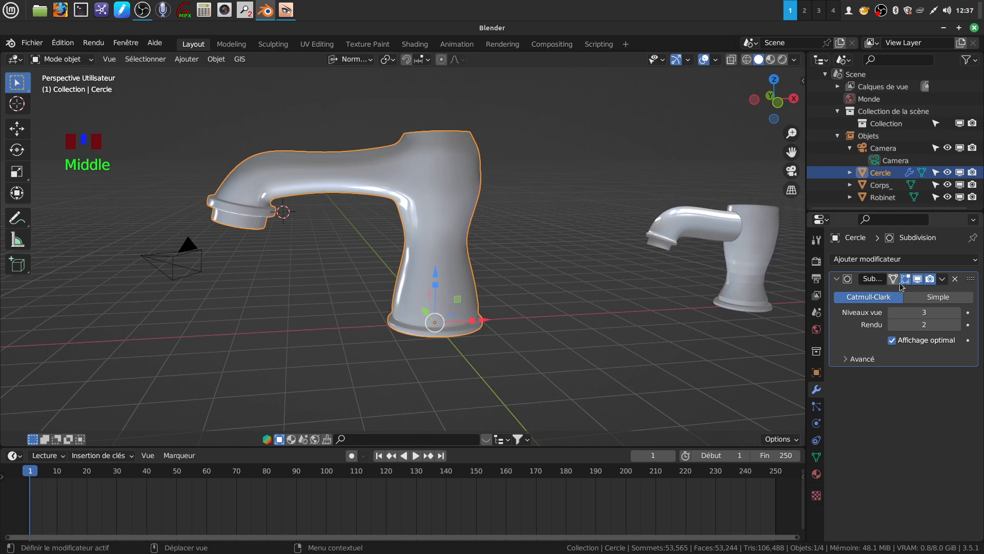
With the Subdivision effect hidden, slide the edge loop where the spout meets the body toward the mouth by a factor of about 0.081.
left_click(423, 214)
scroll(424, 214, "up", 3)
middle_click_drag(423, 214, 410, 170)
key("Tab")
scroll(426, 188, "up", 3)
scroll(415, 210, "down", 1)
scroll(415, 211, "down", 2)
left_click(380, 140, "alt")
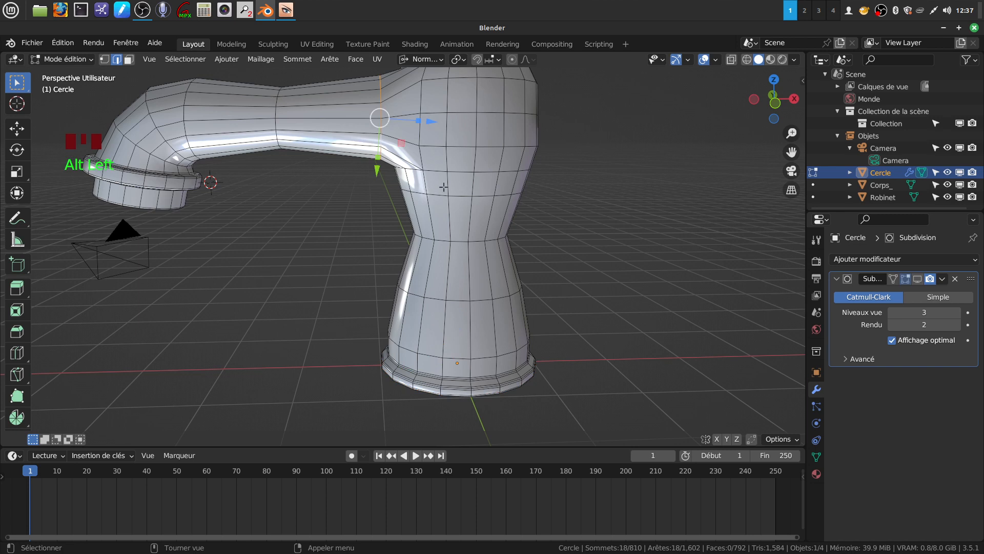
key("g")
key("g")
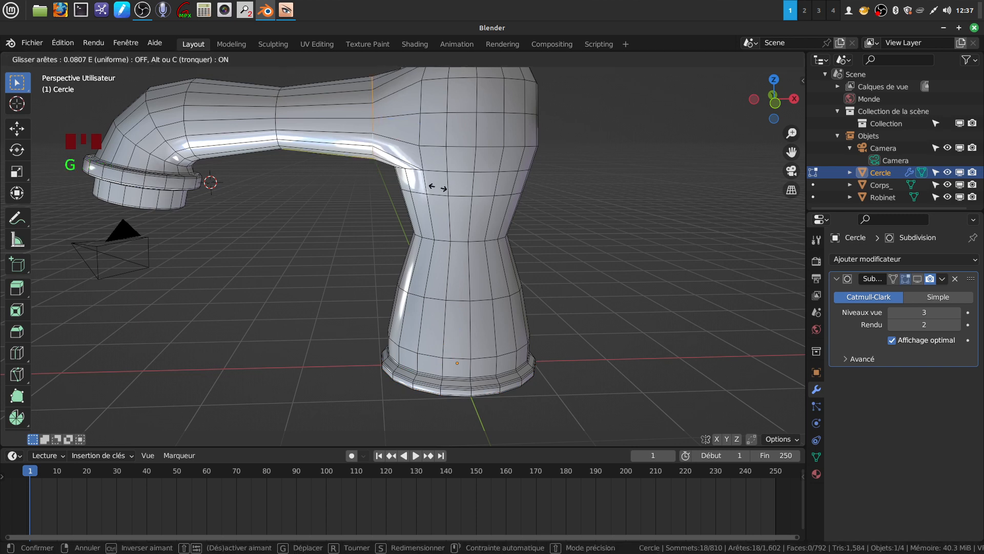
left_click(437, 187)
Hide the gizmos and, in front view, move the four vertices under the spout's junction with the body about -0.016 m in X and -0.068 m in Z.
middle_click_drag(437, 188, 522, 144)
left_click(106, 58)
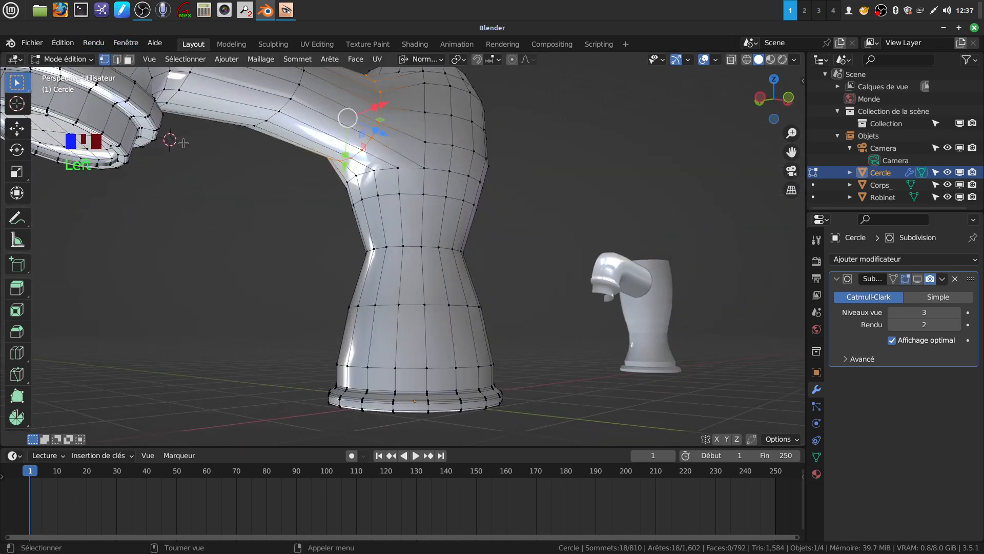
mouse_move(365, 171)
middle_mouse_down()
mouse_move(390, 172)
mouse_move(372, 175)
middle_mouse_up()
left_click(349, 182)
left_click(376, 189, "shift")
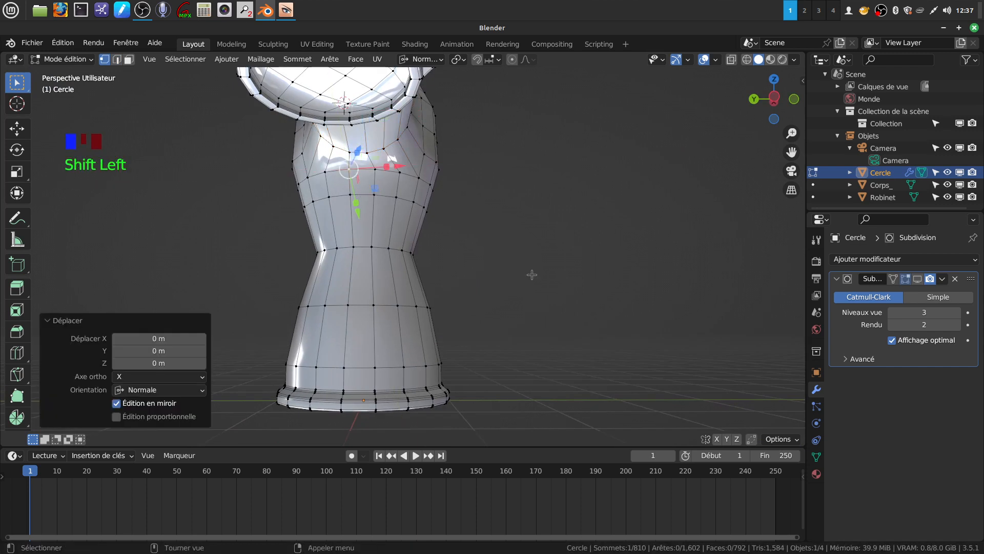
scroll(533, 277, "up", 2)
middle_click_drag(533, 276, 509, 292, "shift")
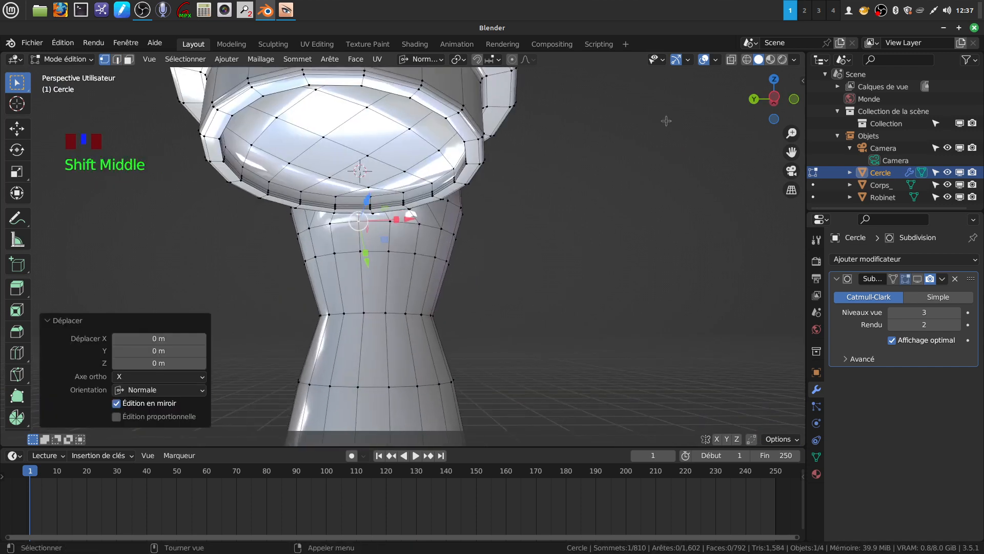
left_click(676, 60)
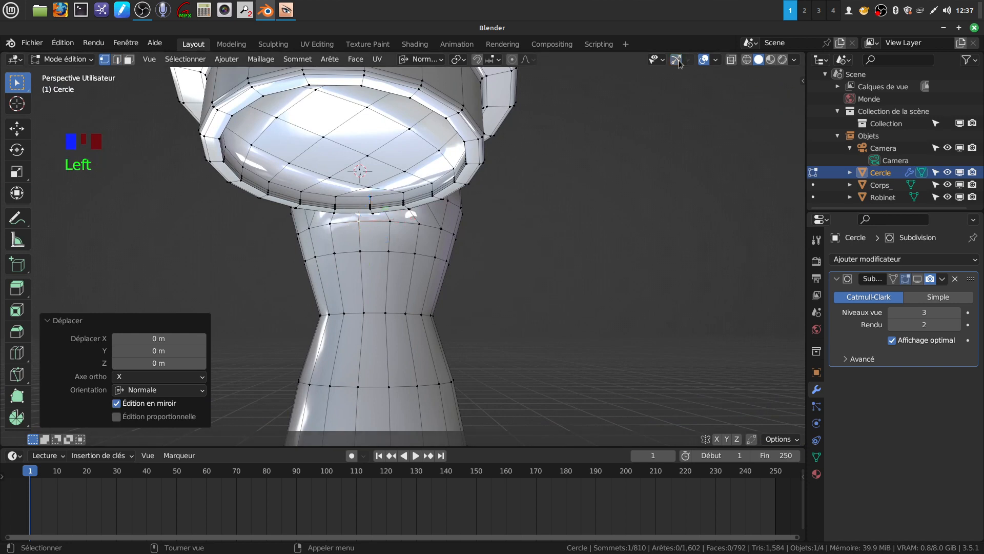
left_click(388, 221, "shift")
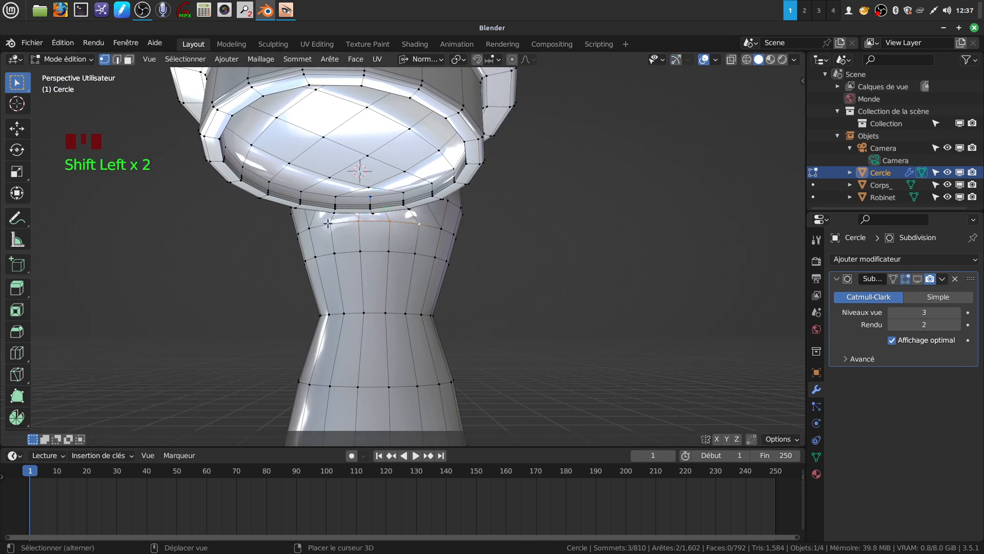
middle_click_drag(516, 260, 513, 184)
key("KP_1")
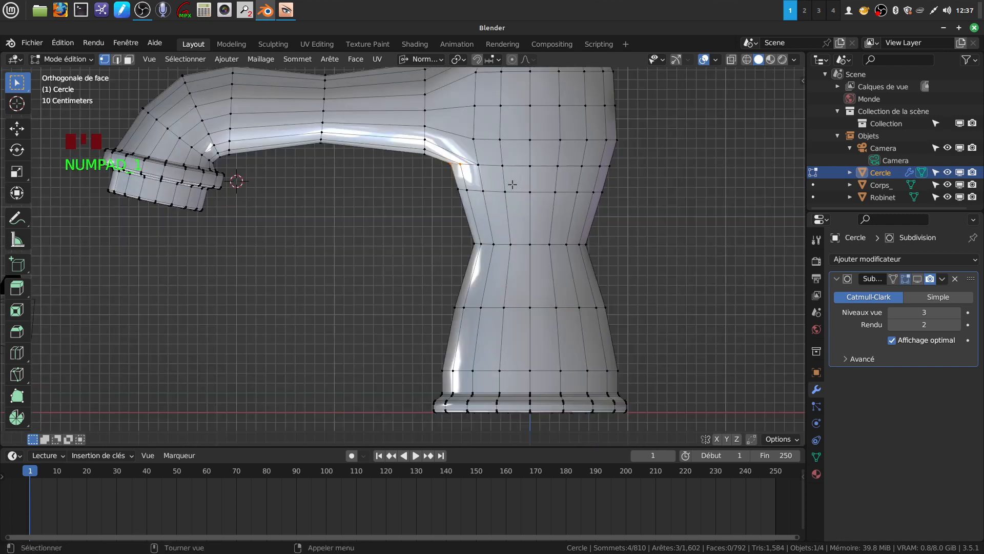
middle_click_drag(449, 97, 443, 115, "shift")
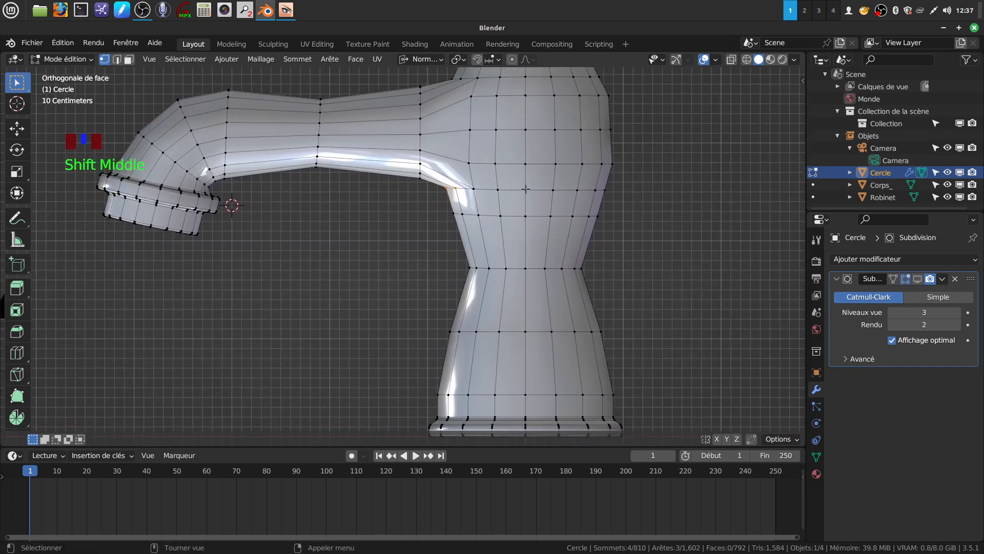
key("g")
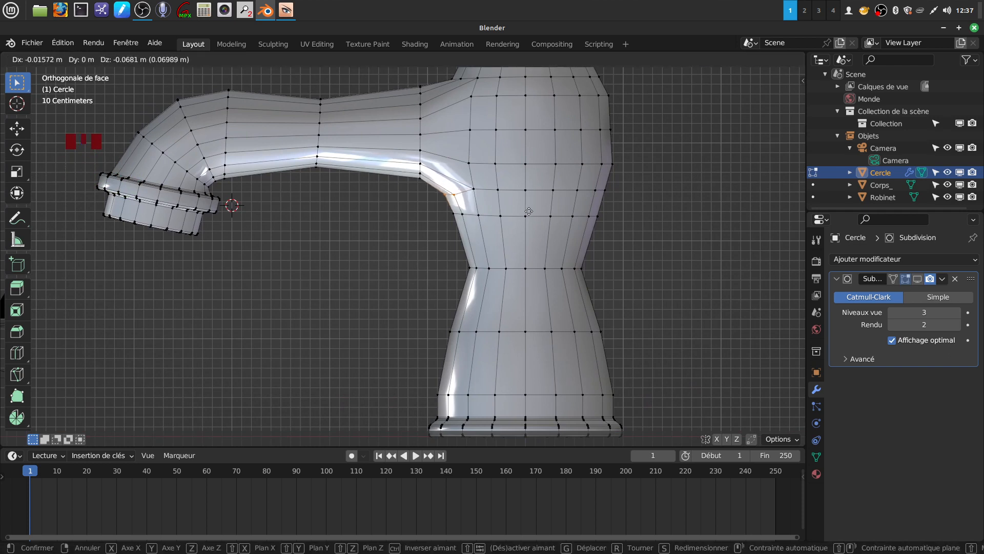
left_click(528, 211)
Show the Subdivision effect in object mode and check the curve under the spout against the finished model.
scroll(511, 155, "down", 2)
middle_click_drag(511, 156, 433, 126)
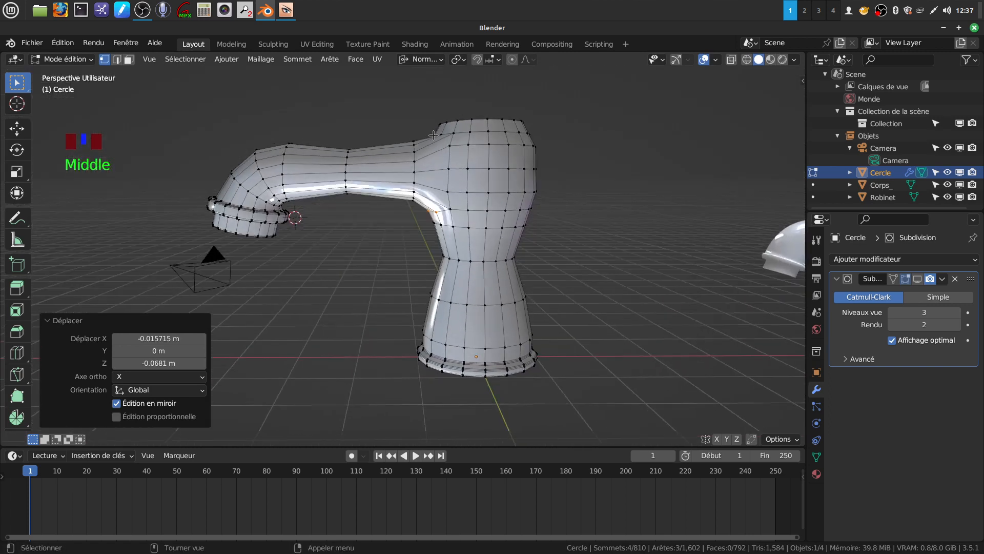
middle_click_drag(496, 178, 527, 177)
key("Tab")
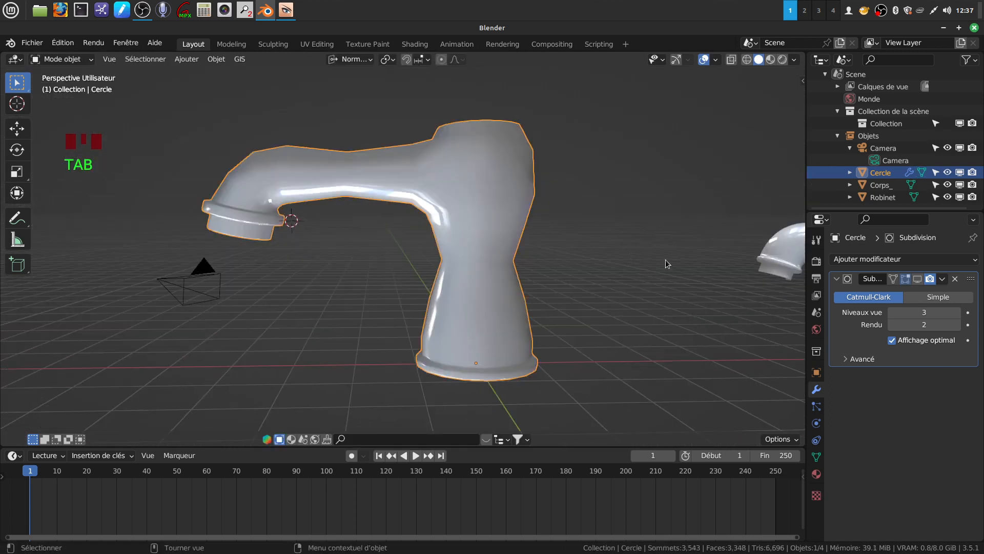
left_click(916, 279)
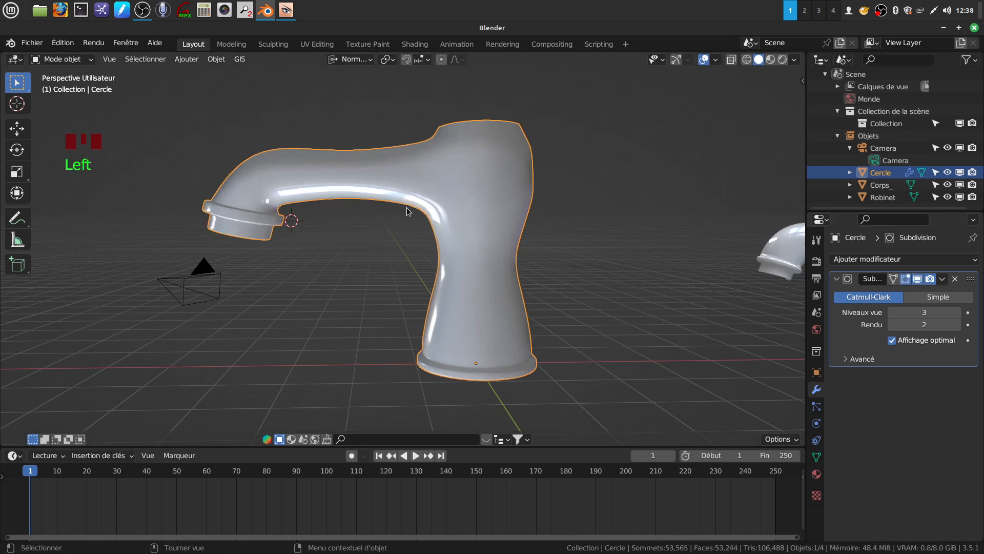
middle_click_drag(454, 207, 438, 133)
middle_click_drag(445, 257, 414, 235, "shift")
scroll(494, 245, "down", 2)
middle_click_drag(494, 245, 468, 222, "shift")
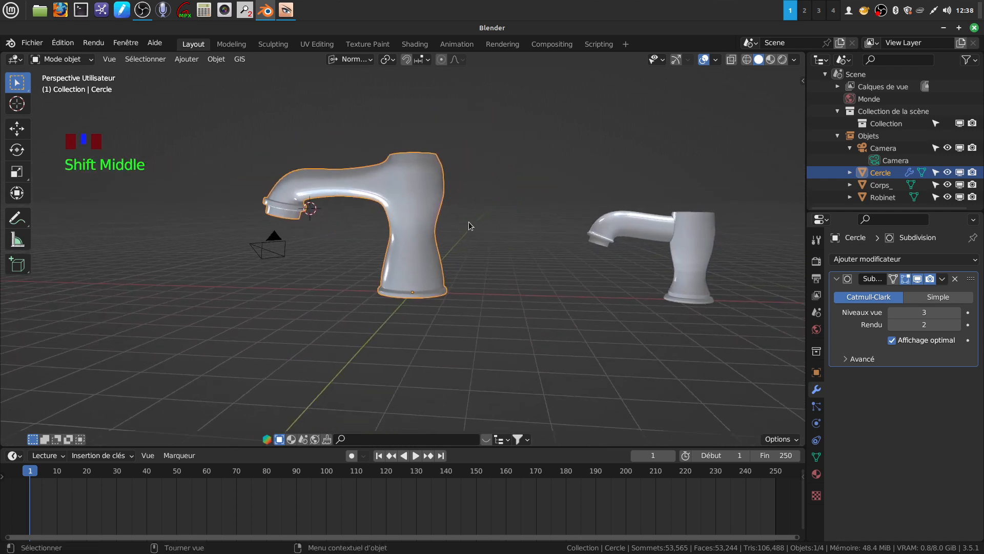
scroll(496, 271, "up", 1)
scroll(500, 260, "down", 1)
scroll(500, 263, "down", 1)
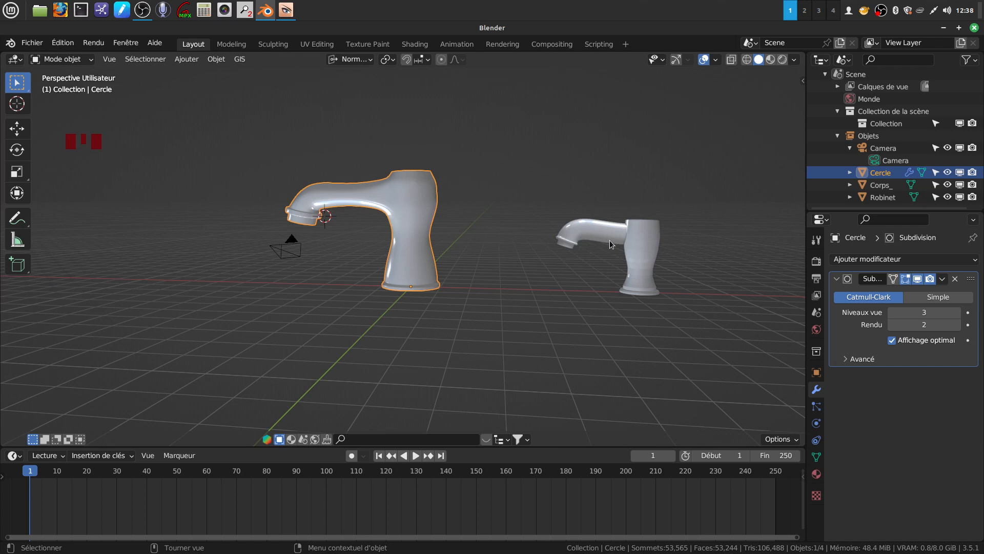
scroll(502, 270, "up", 1)
middle_click_drag(429, 228, 449, 220)
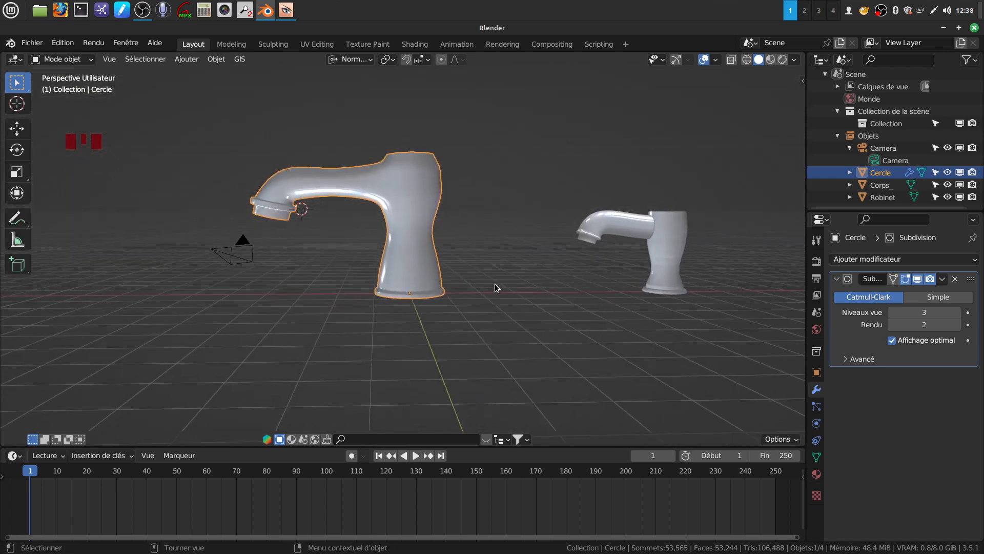
Bevel the edge loop just above the base about 0.041 m with 2 segments and return to object mode.
scroll(494, 284, "up", 2)
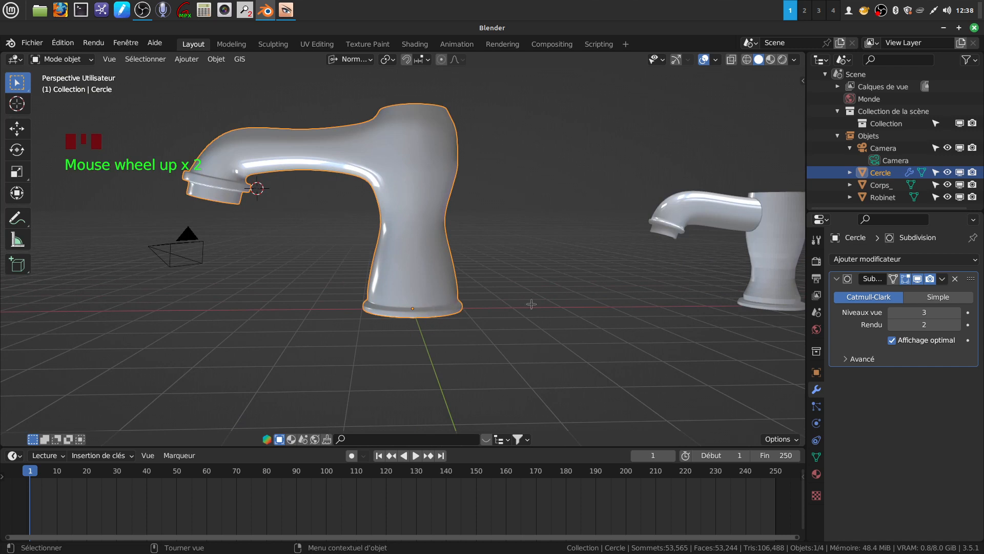
key("Tab")
left_click(407, 293, "alt")
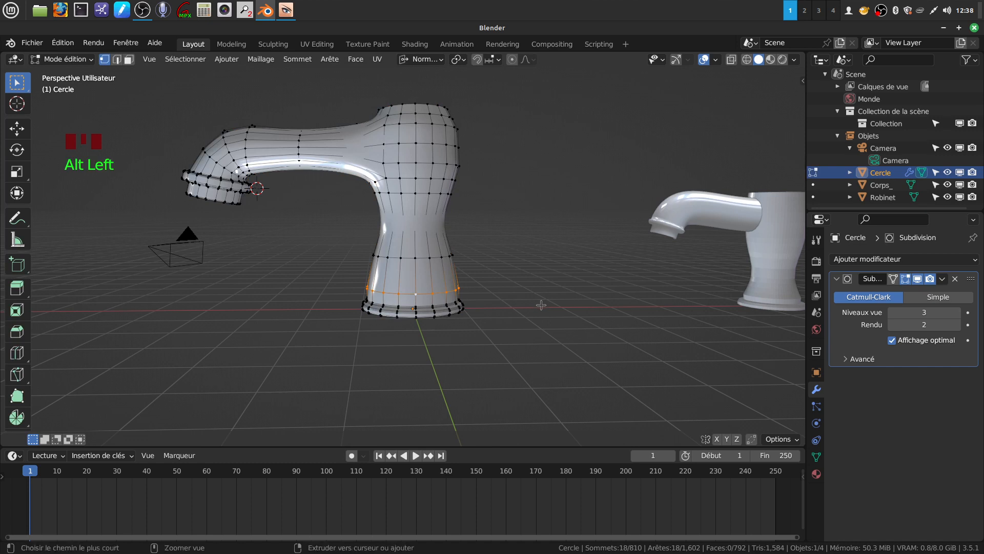
key("ctrl+b")
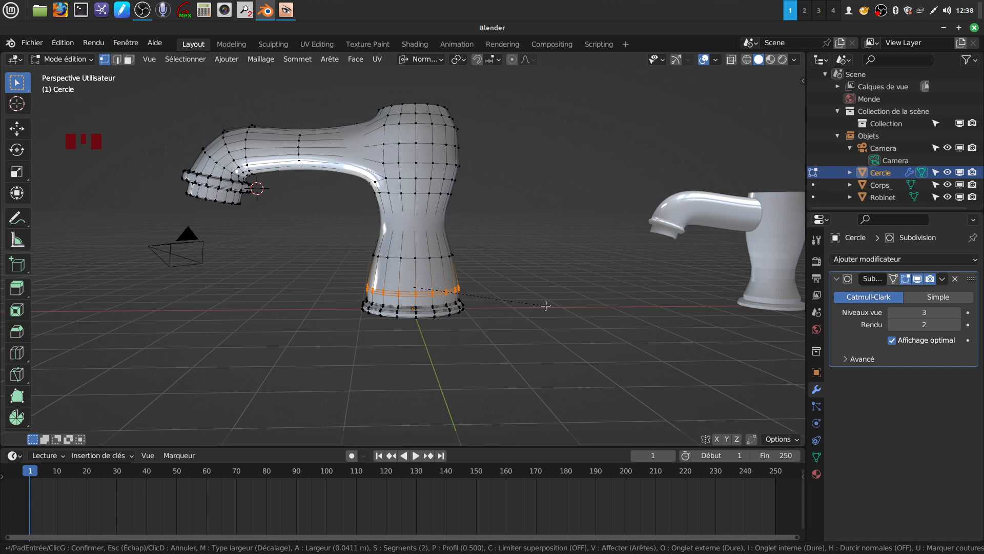
left_click(545, 306)
middle_click_drag(509, 289, 441, 300)
key("Tab")
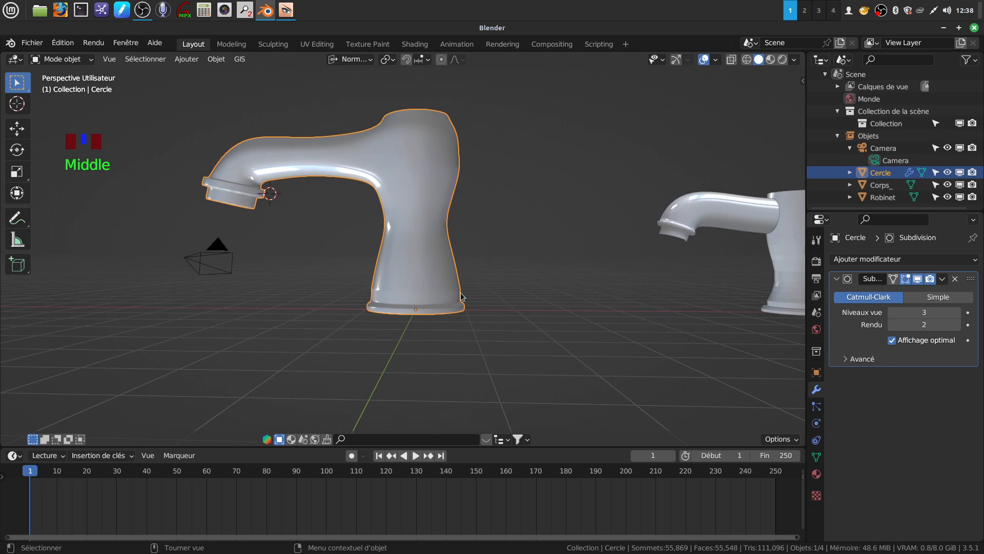
Inspect the smoothed faucet from several angles, including the mouth, the base and the finished model beside it.
middle_click_drag(473, 289, 453, 277)
scroll(466, 297, "down", 3)
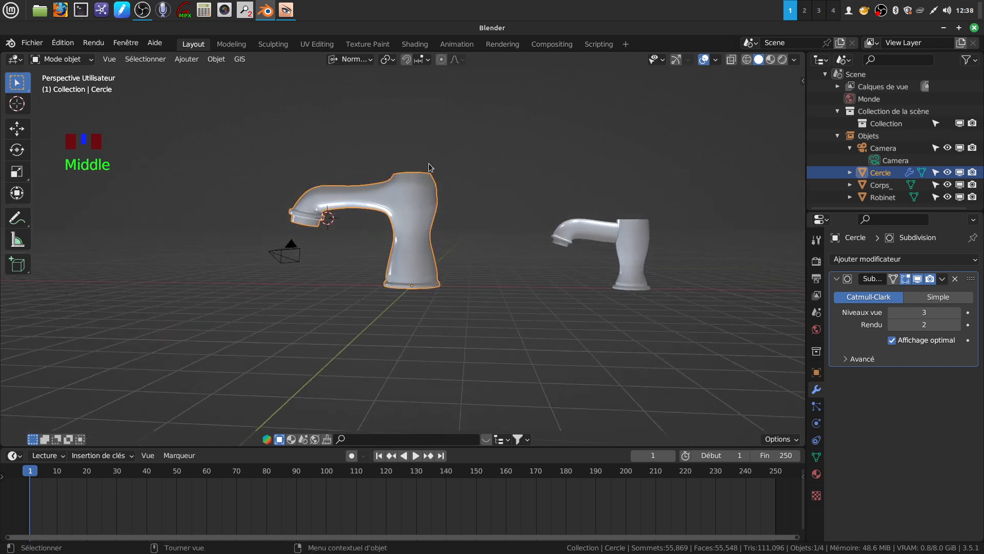
middle_click_drag(485, 150, 506, 299)
scroll(481, 322, "up", 2)
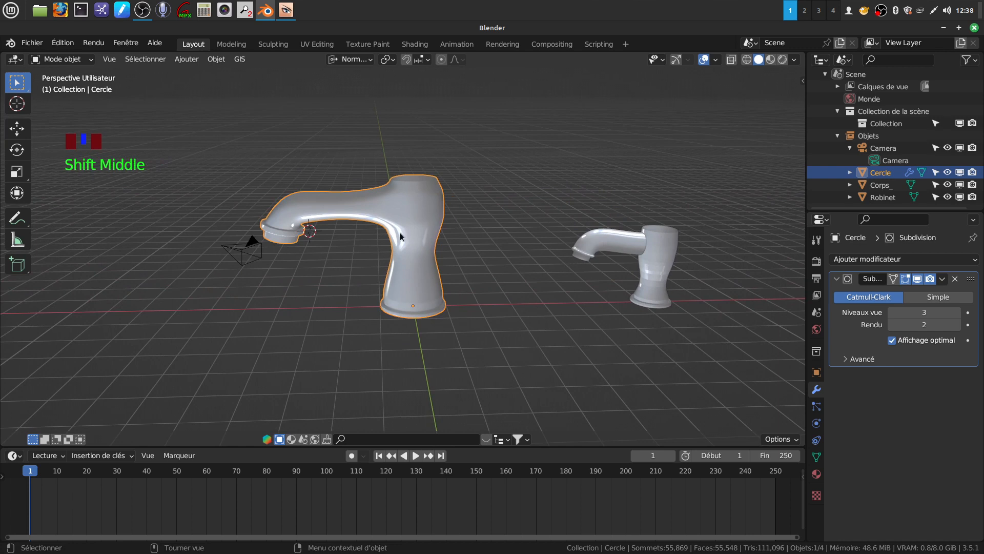
middle_click_drag(414, 250, 454, 243)
scroll(454, 243, "up", 2)
middle_click_drag(358, 261, 403, 250)
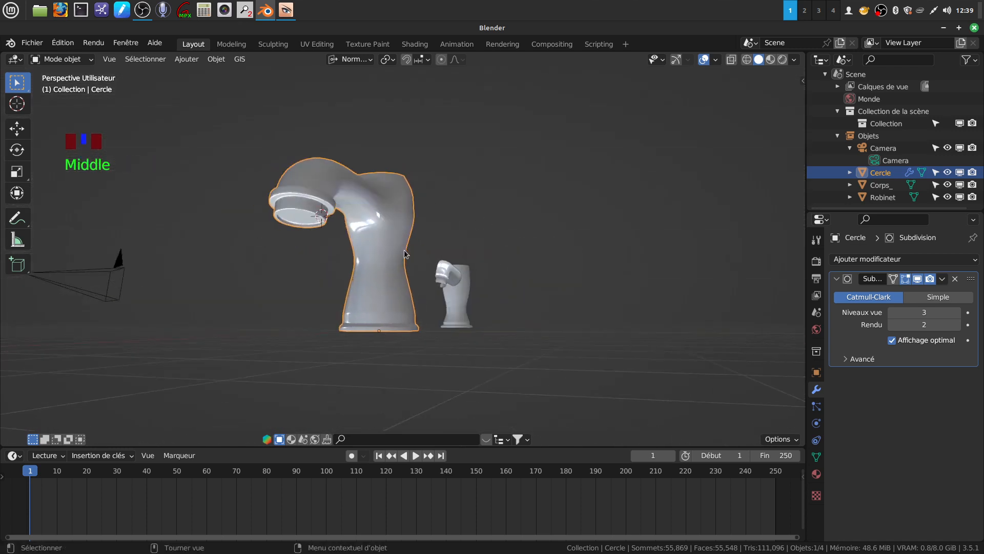
mouse_move(297, 217)
middle_mouse_down()
mouse_move(279, 216)
mouse_move(300, 216)
mouse_move(266, 236)
mouse_move(296, 211)
middle_mouse_up()
middle_click_drag(408, 217, 317, 239)
middle_click_drag(442, 183, 444, 182)
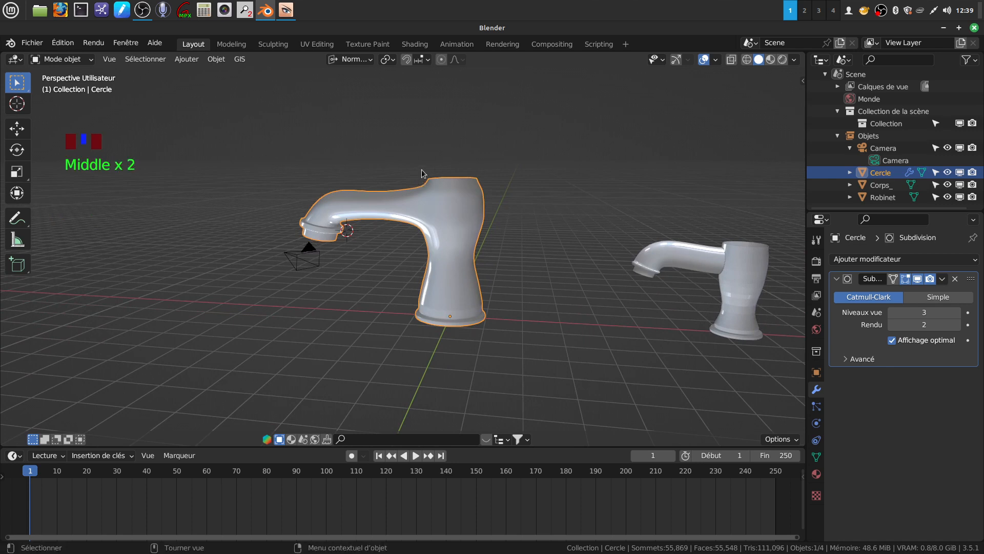
Open the Mitigeur mesures.PNG drawing from the desktop to check the faucet's profile, and return to Blender.
left_click(943, 28)
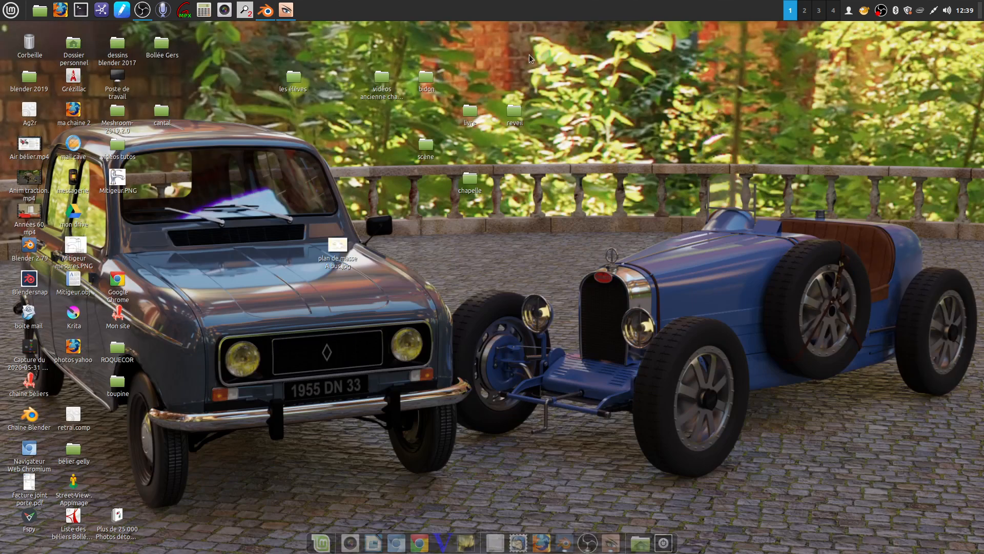
double_click(79, 250)
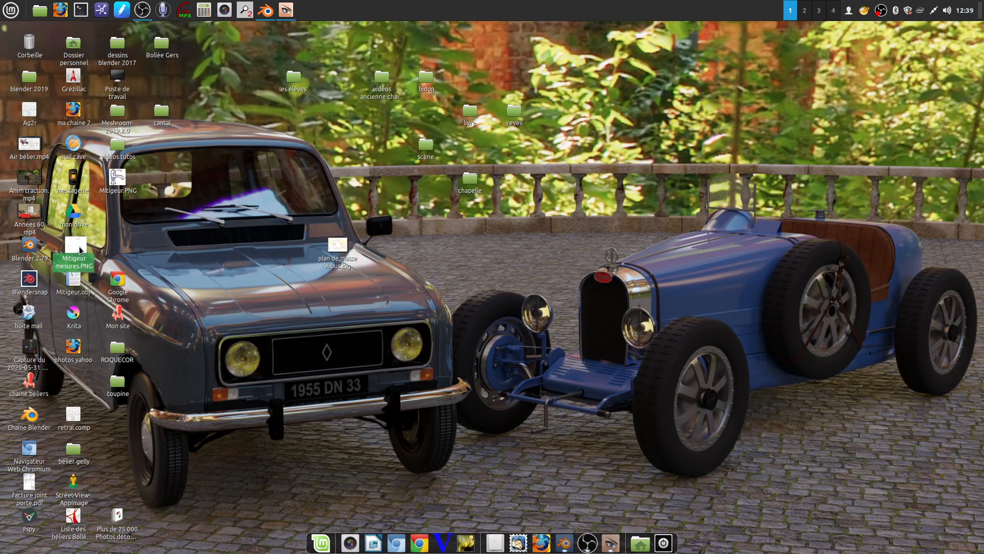
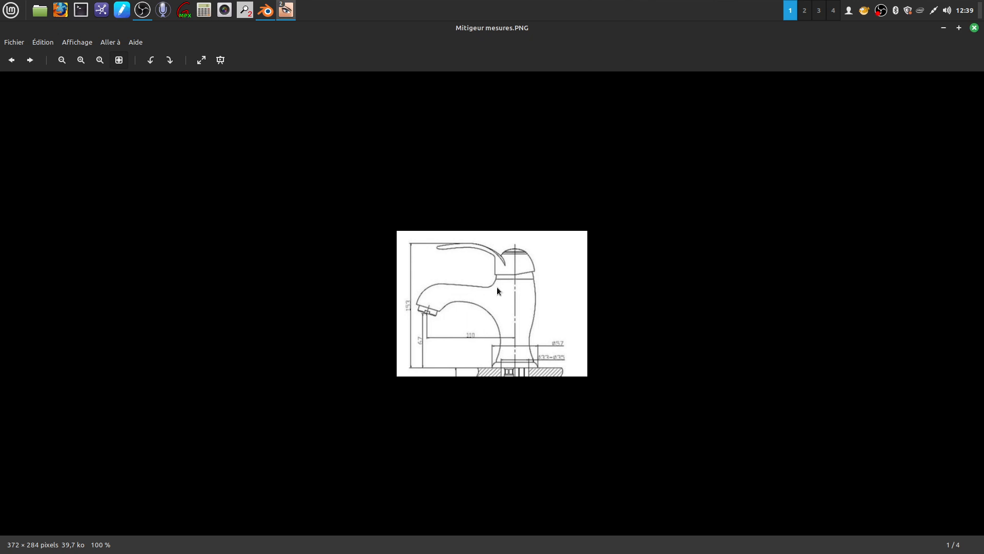
left_click(266, 12)
Extrude the top edge loop of the faucet body in place with no offset and show the transform gizmos.
middle_click_drag(518, 180, 467, 209)
scroll(465, 211, "up", 2)
middle_click_drag(463, 251, 431, 231, "shift")
key("Tab")
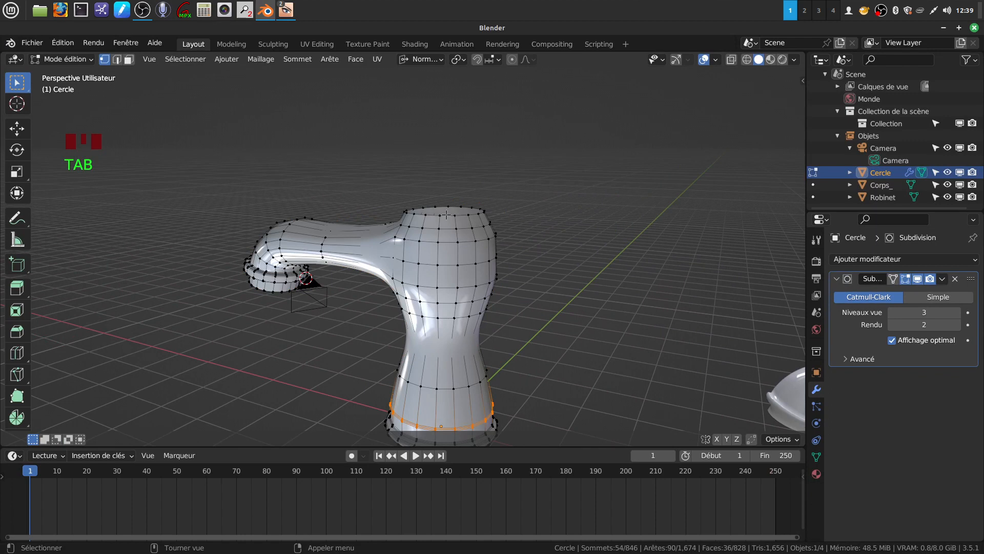
left_click(446, 215, "alt")
middle_click_drag(446, 214, 498, 215)
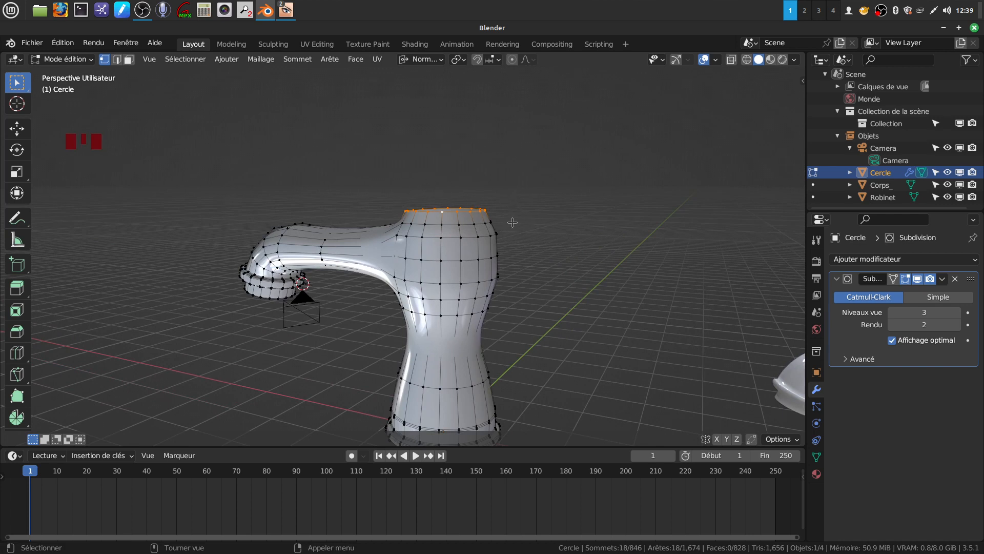
key("e")
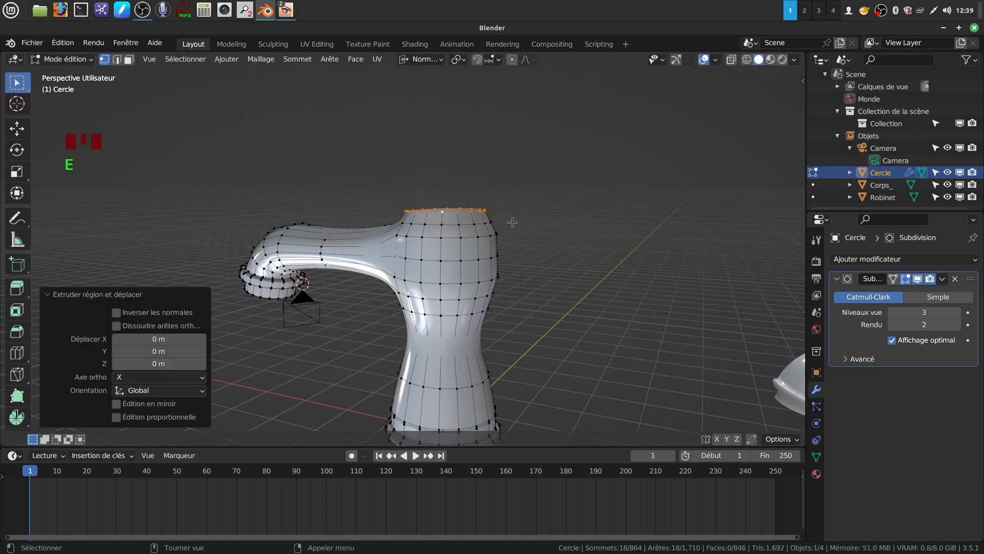
left_click(674, 61)
Try to raise the extruded top loop about 0.169 m and scale it to 0.905.
left_click_drag(451, 155, 455, 148)
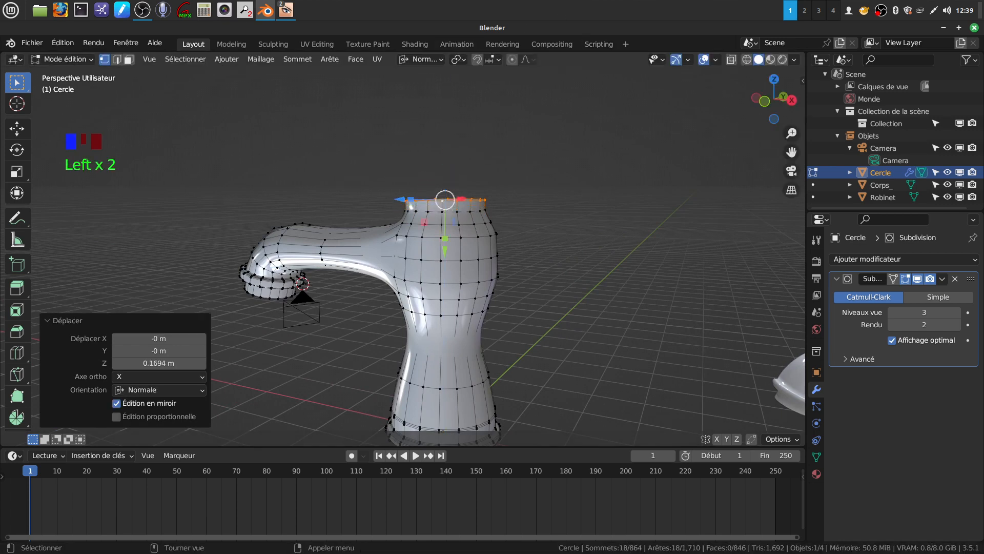
key("s")
left_click(575, 188)
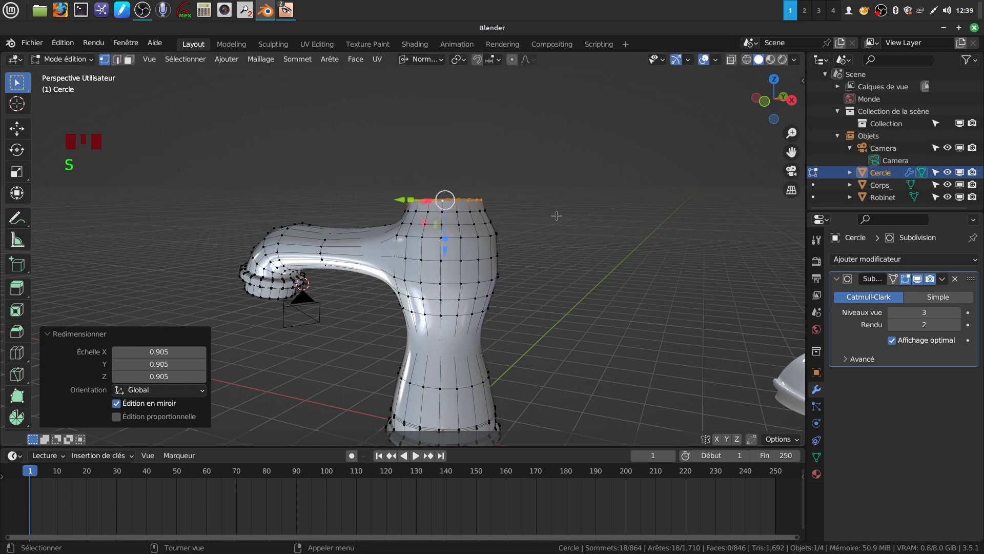
Try to extrude the top loop again about 0.152 m upward and scale it to about 0.707.
key("e")
left_click_drag(446, 147, 450, 139)
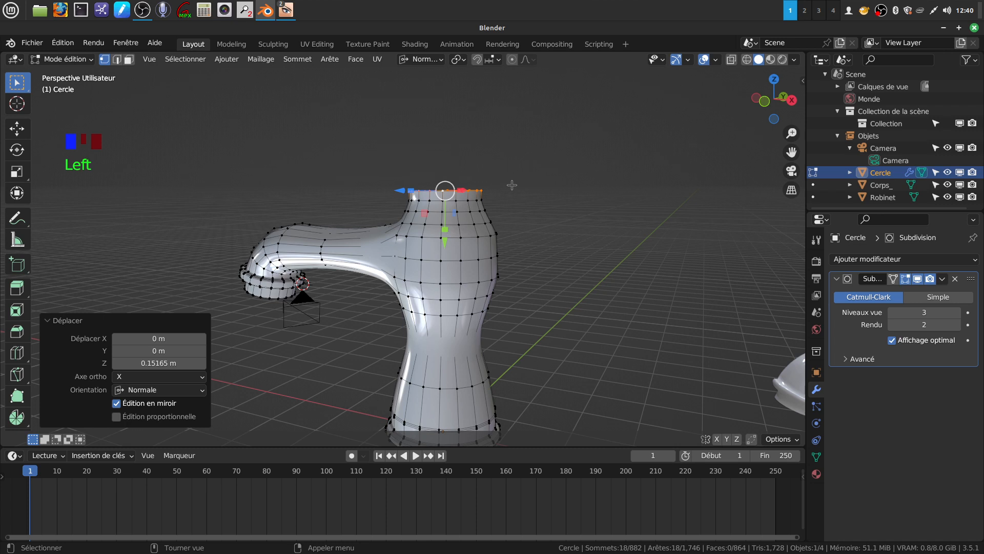
key("s")
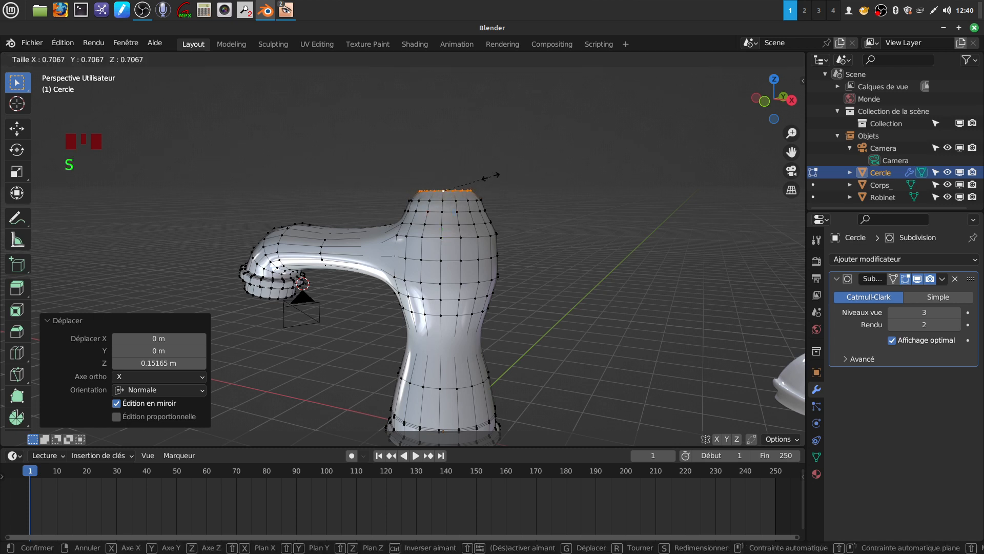
left_click(492, 176)
Preview the narrowed top in object mode and undo its second extrusion, scaling and raising, back to the in-place extrusion.
mouse_move(508, 184)
middle_mouse_down()
mouse_move(514, 173)
mouse_move(504, 182)
middle_mouse_up()
key("Tab")
scroll(530, 177, "down", 1)
key("Tab")
key("ctrl+z")
key("ctrl+z")
key("ctrl+z")
key("ctrl+z")
key("ctrl+z")
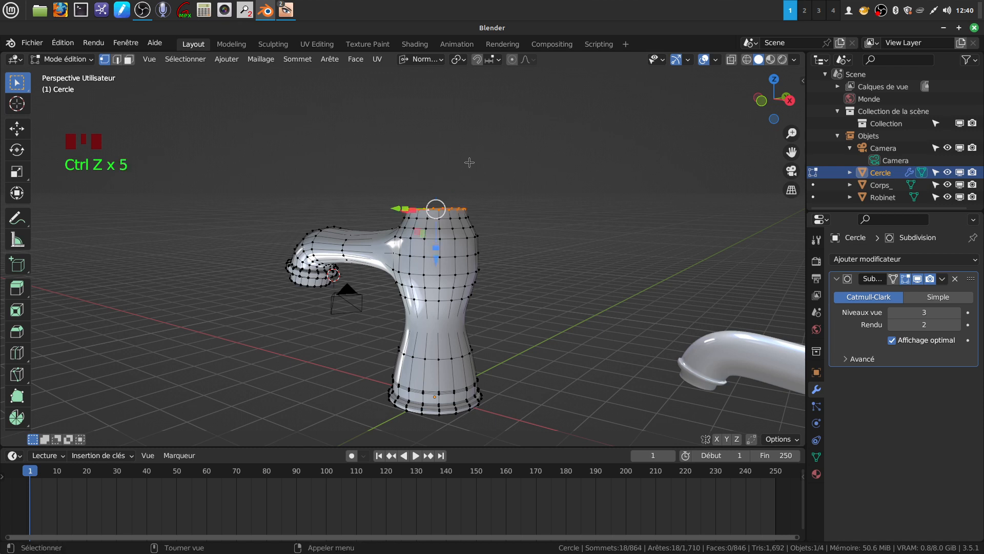
scroll(502, 178, "up", 3)
middle_click_drag(502, 177, 502, 172)
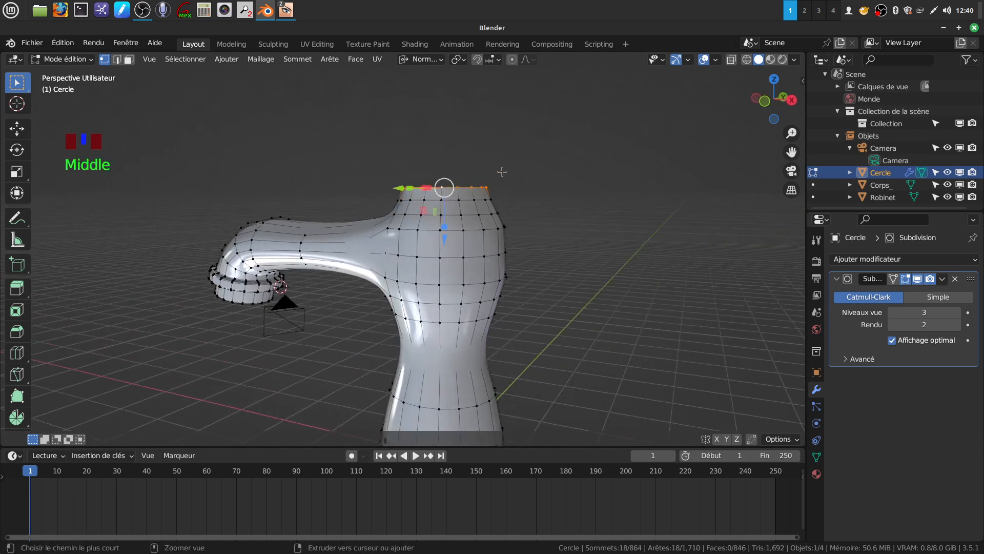
key("ctrl+z")
key("ctrl+z")
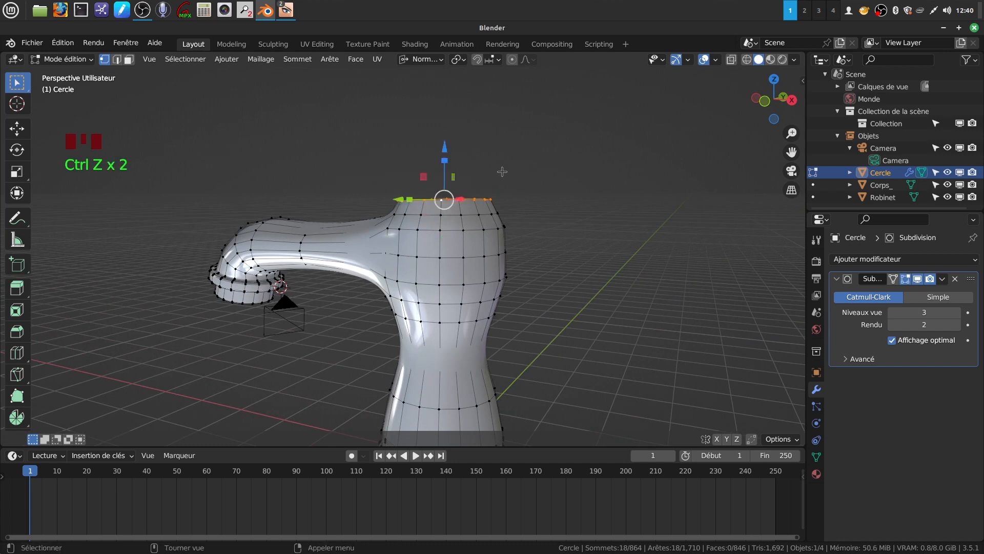
Undo the in-place extrusion and reselect only the faucet body's top edge loop in vertex selection mode.
key("ctrl+z")
middle_click_drag(501, 172, 459, 167, "shift")
left_click(128, 60)
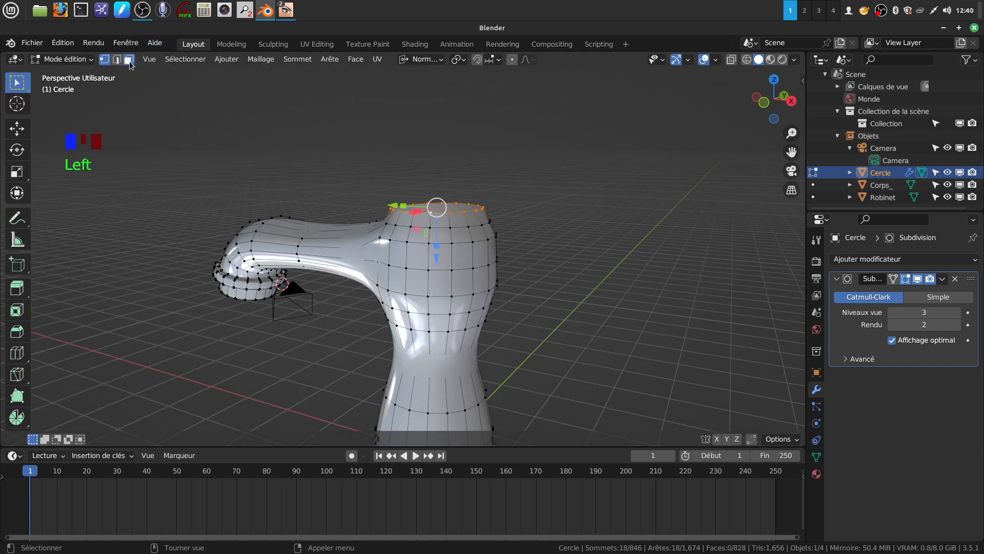
middle_click_drag(498, 252, 418, 203)
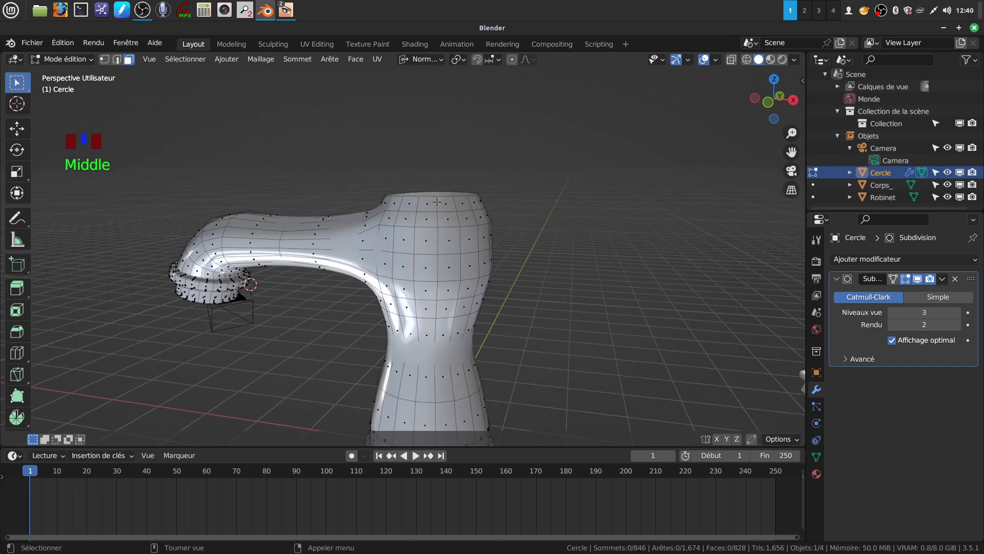
left_click(104, 59)
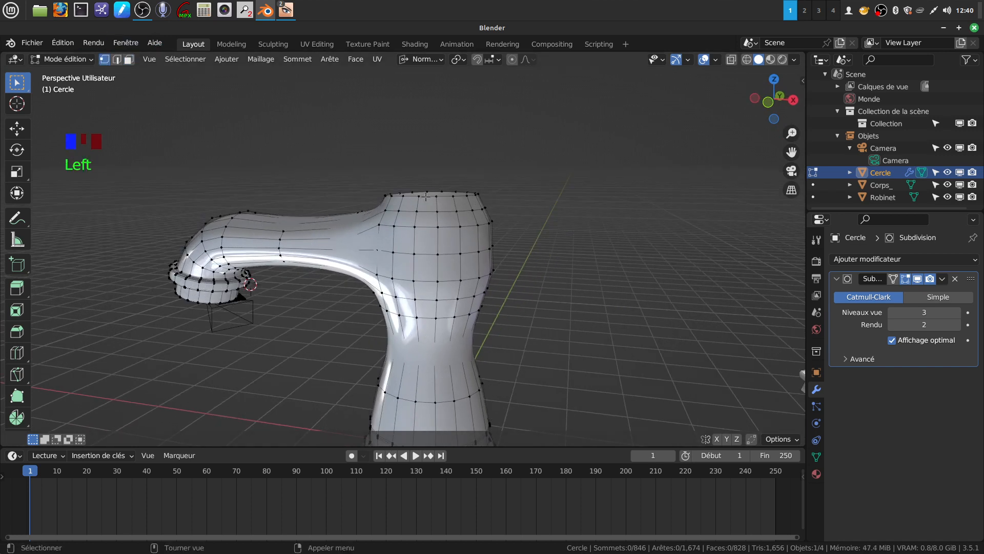
key("alt")
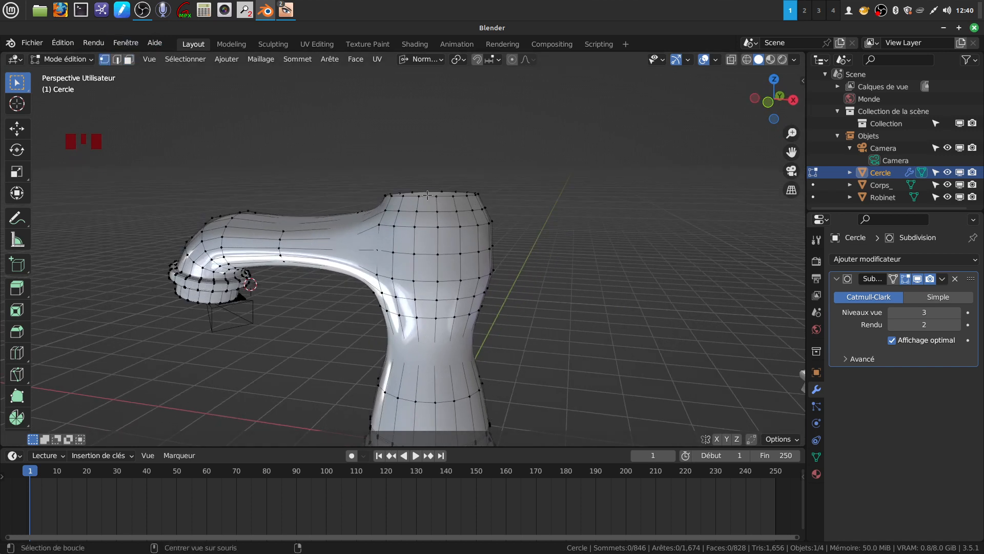
left_click(429, 194, "alt")
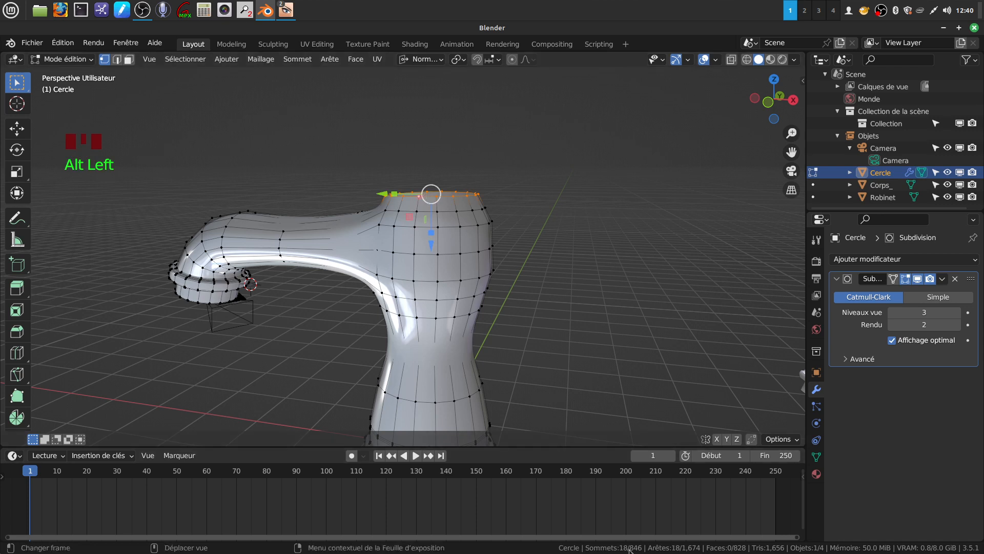
middle_click_drag(481, 167, 460, 172)
scroll(480, 164, "down", 3)
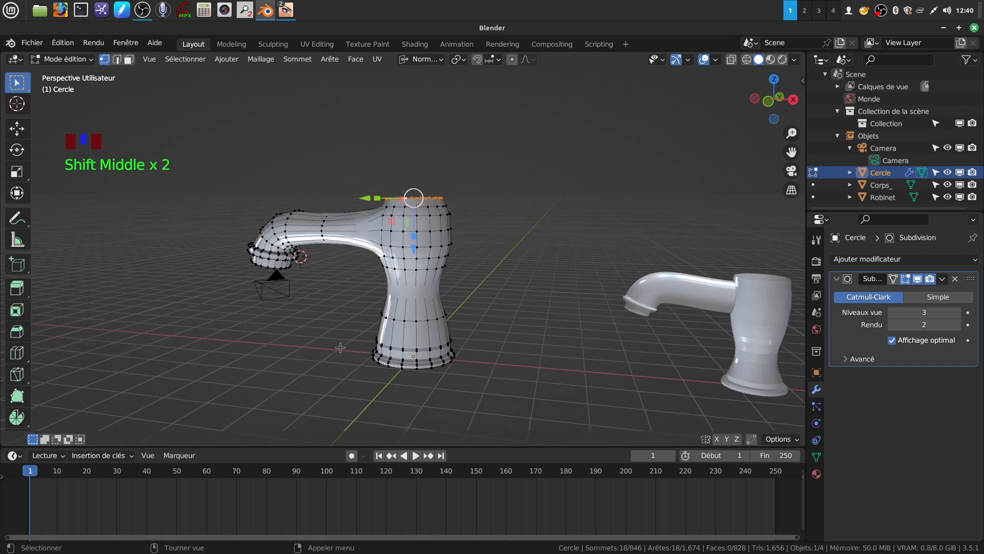
Return to object mode and add a UV sphere mesh to the scene.
key("Tab")
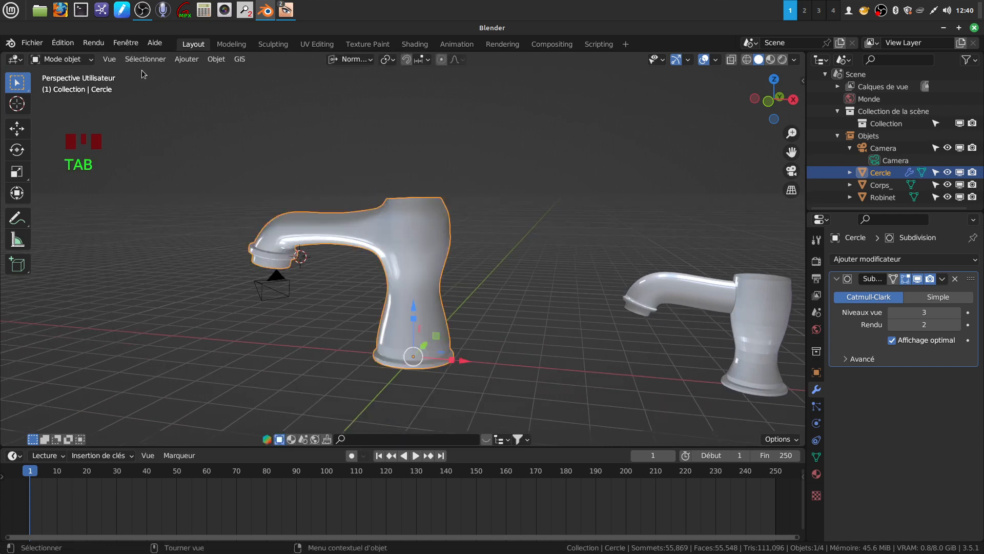
left_click(186, 60)
left_click(189, 60)
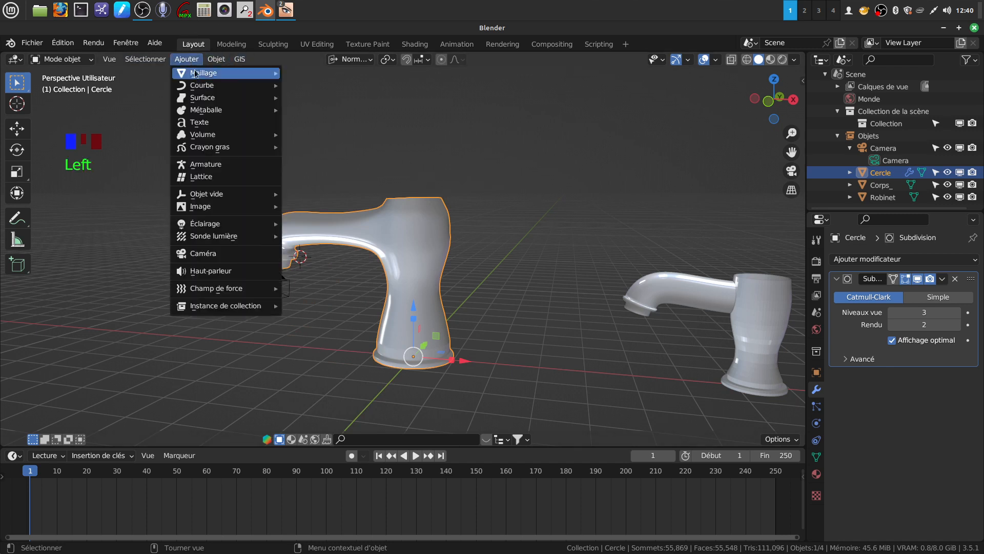
mouse_move(198, 76)
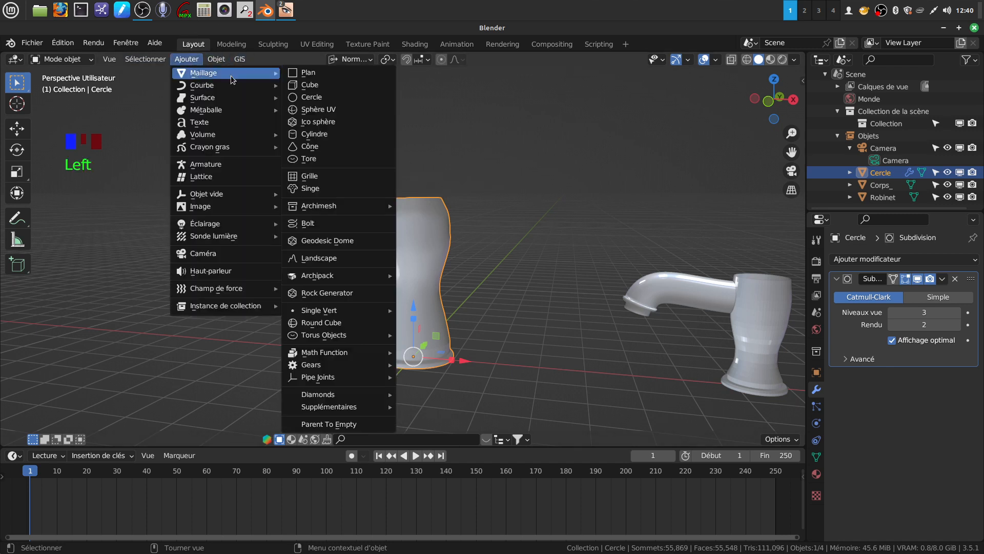
left_click(333, 110)
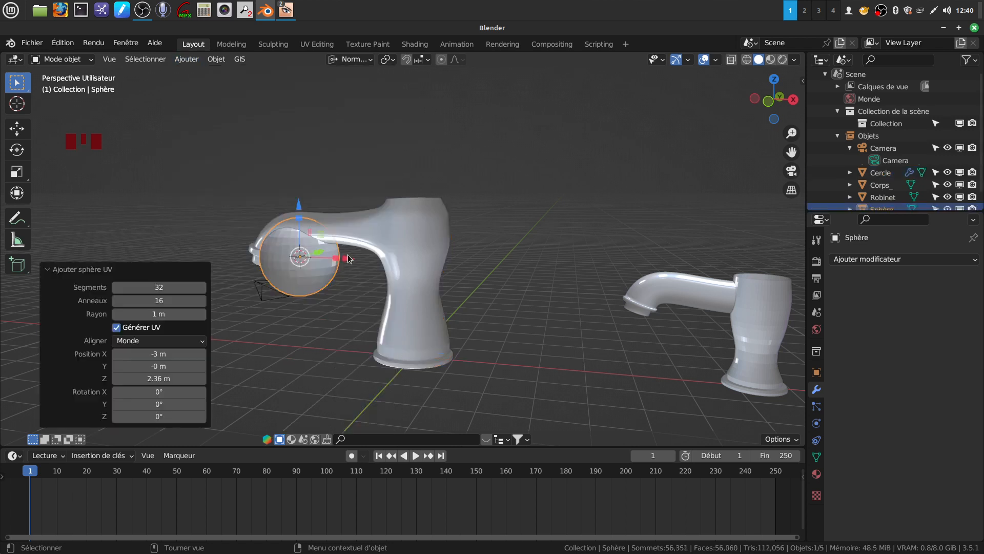
Set the new UV sphere to 18 segments and 13 rings.
left_click(202, 288)
left_click(166, 289)
key("BackSpace")
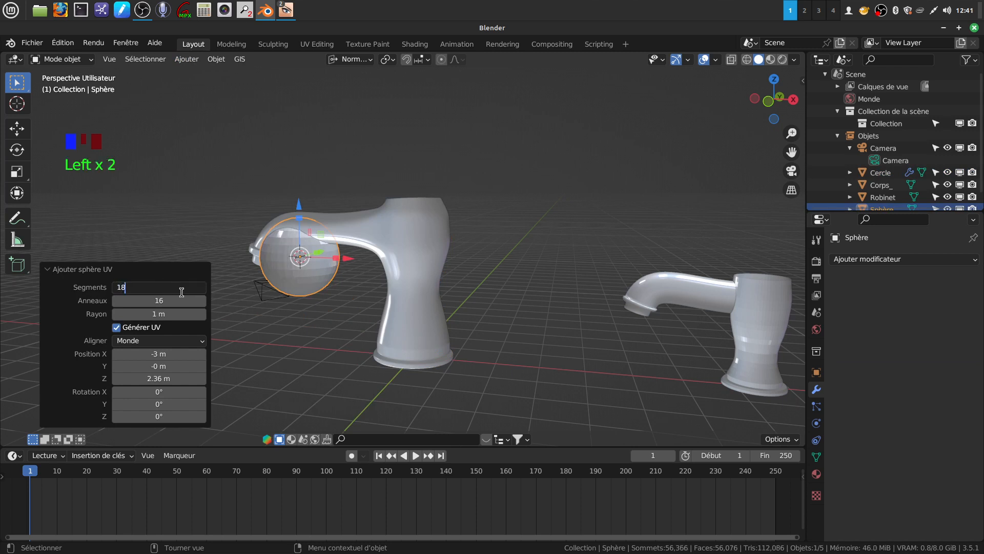
key("Return")
scroll(358, 263, "up", 2)
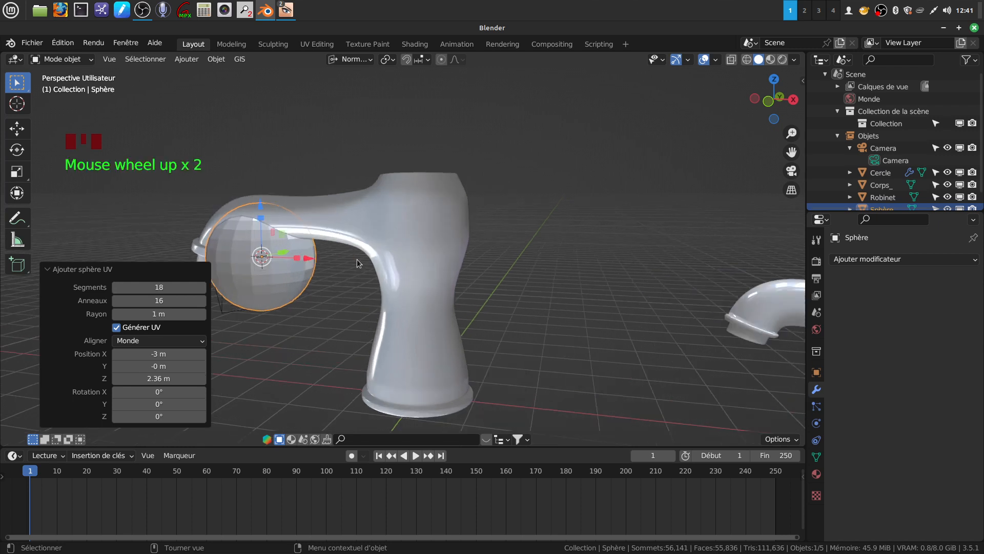
left_click(116, 301)
left_click(116, 303)
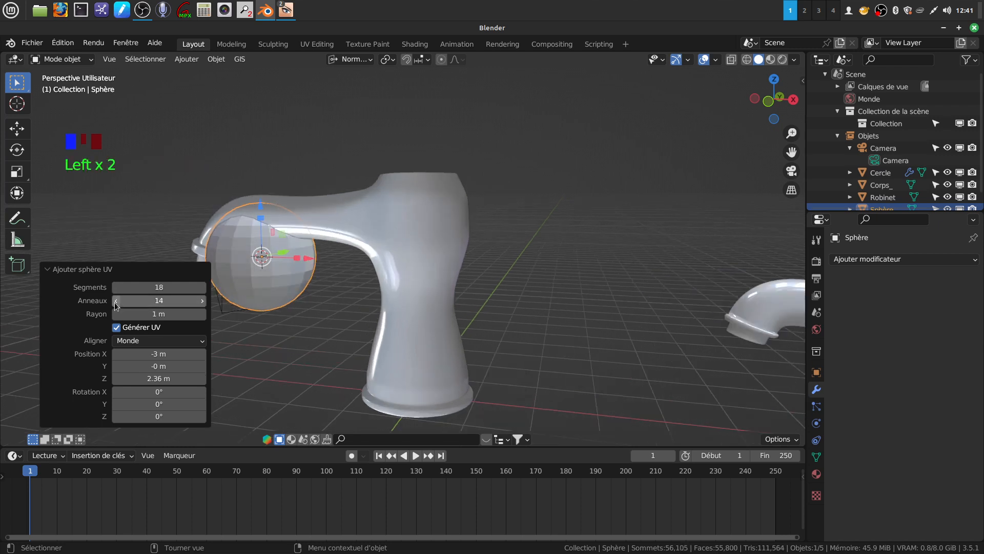
left_click(116, 303)
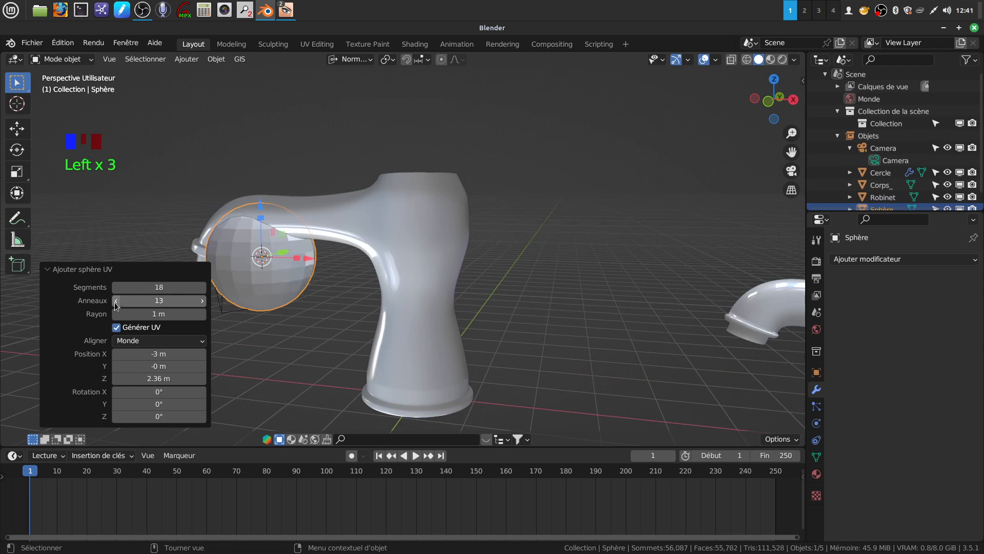
Raise the sphere about 1.99 m along Z, clear of the spout.
left_click_drag(258, 209, 259, 86)
middle_click_drag(307, 124, 358, 192)
scroll(370, 207, "up", 3)
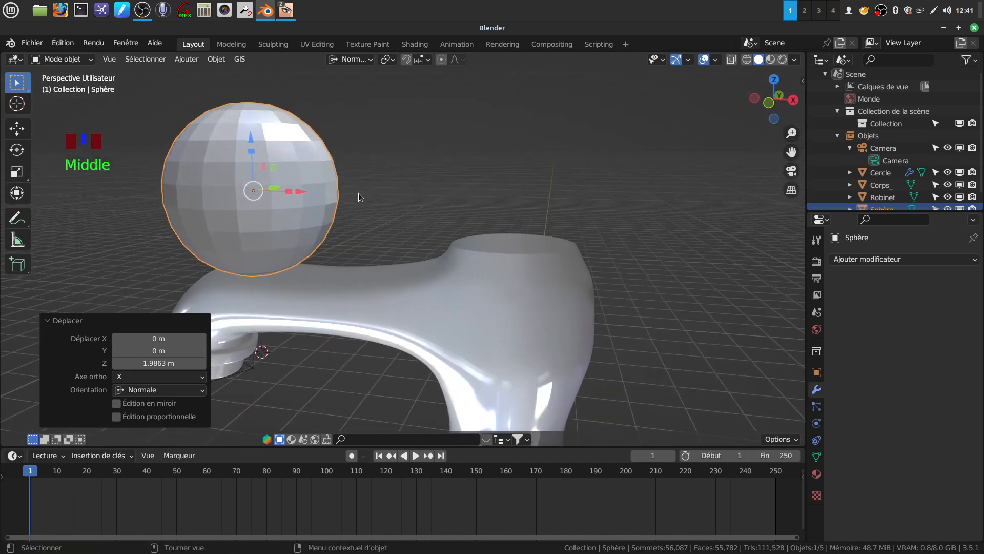
Rip the sphere's mesh along its horizontal edge loop nearest the middle, without displacing the vertices.
key("Tab")
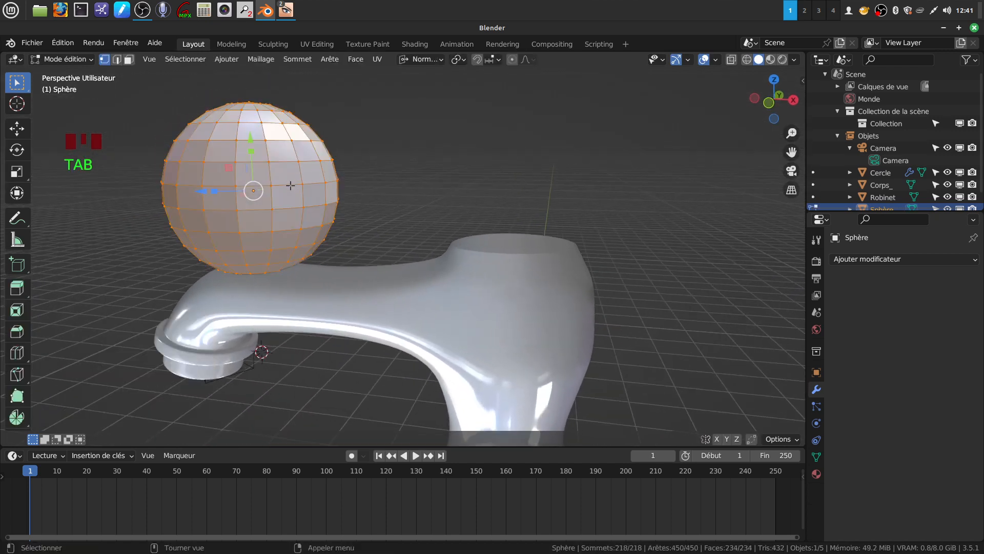
left_click(290, 185, "alt")
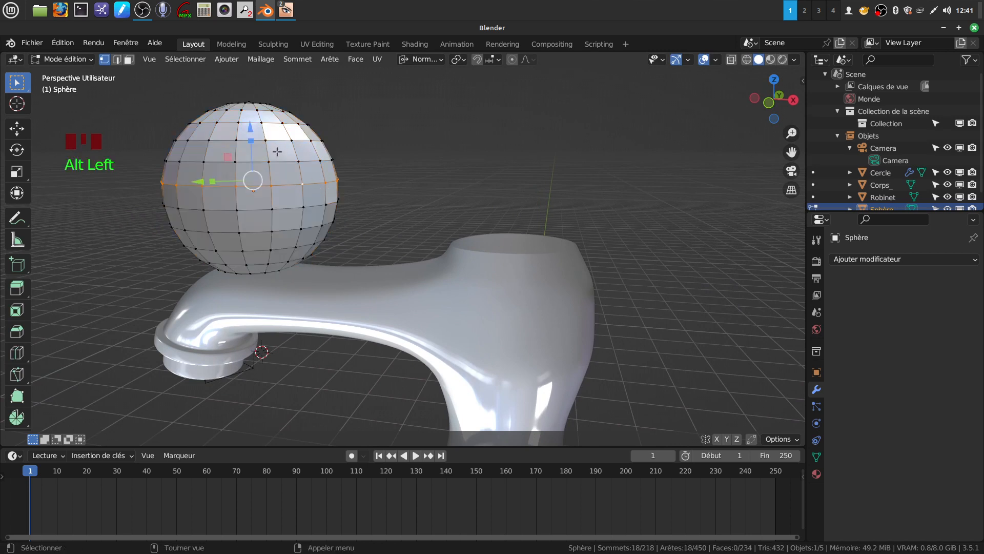
key("v")
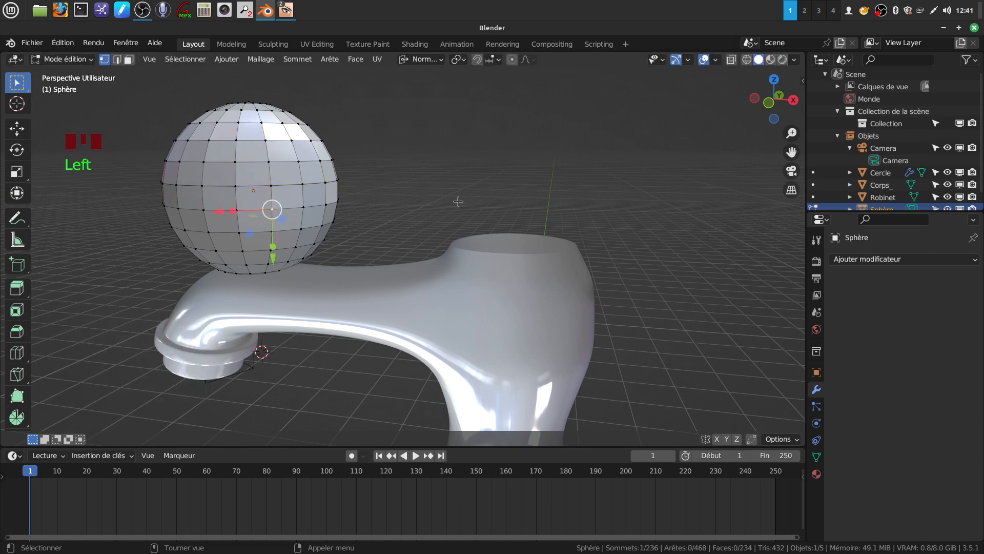
Select all linked geometry of the sphere's lower part, delete its vertices and return to object mode.
key("ctrl+l")
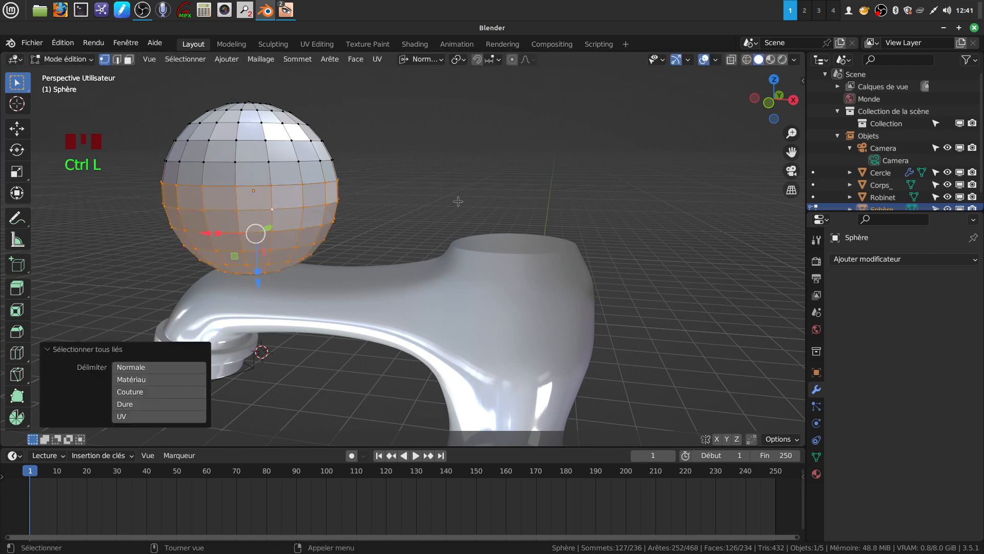
key("x")
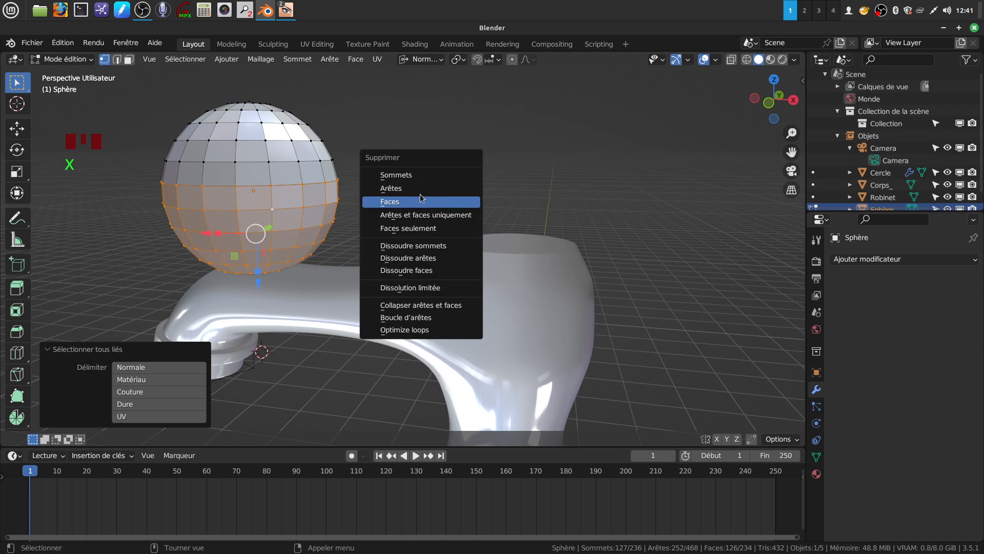
left_click(405, 175)
scroll(391, 202, "down", 3)
middle_click_drag(391, 202, 385, 209)
key("Tab")
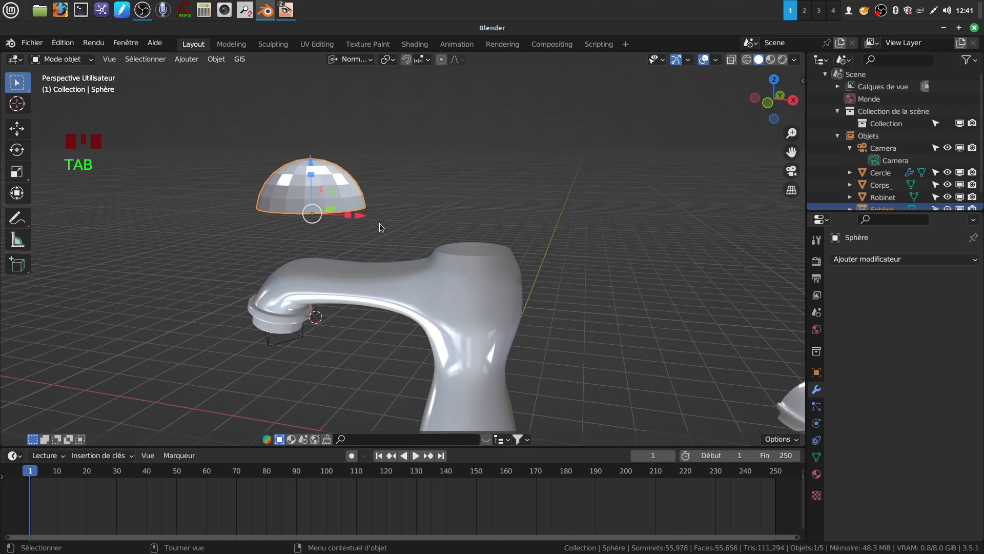
Snap the 3D cursor to the centre of the faucet body's top edge loop and return to object mode.
middle_click_drag(531, 258, 507, 250, "shift")
left_click(479, 272)
scroll(481, 312, "up", 3)
key("Tab")
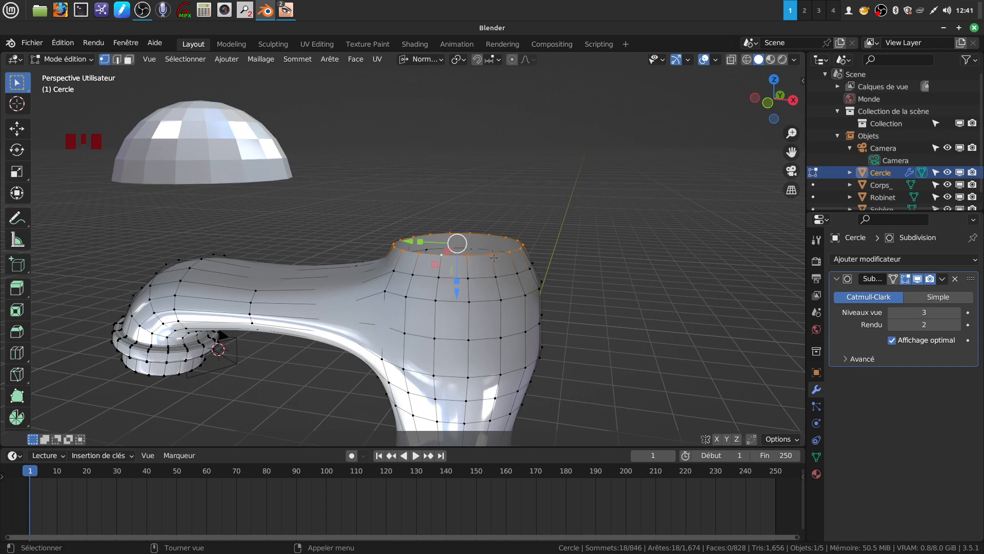
scroll(494, 257, "down", 2)
key("shift")
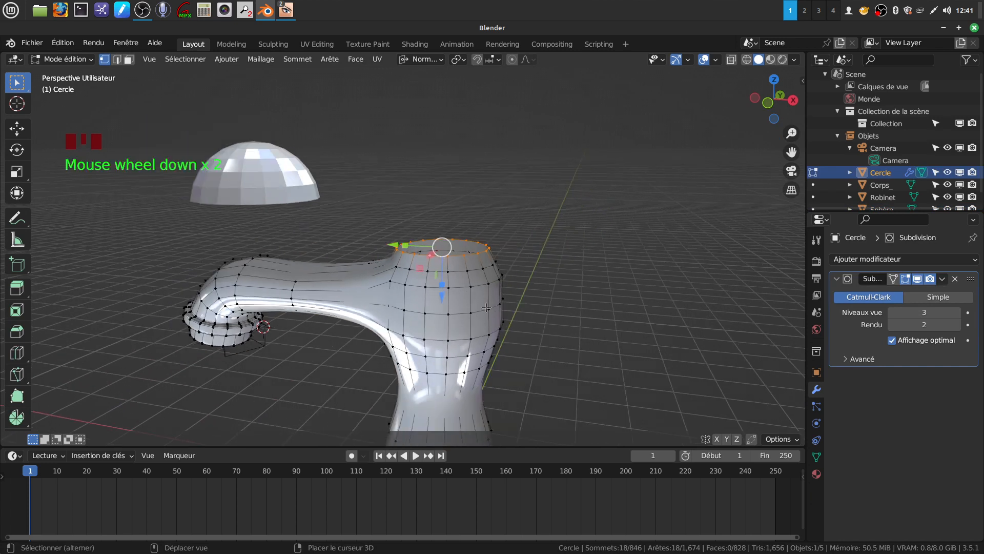
key("shift+s")
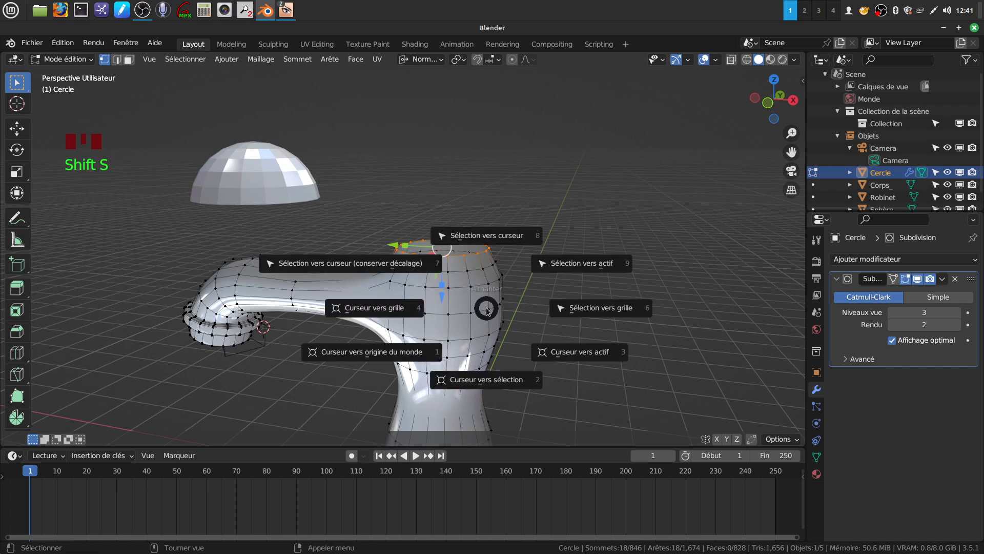
left_click(493, 382)
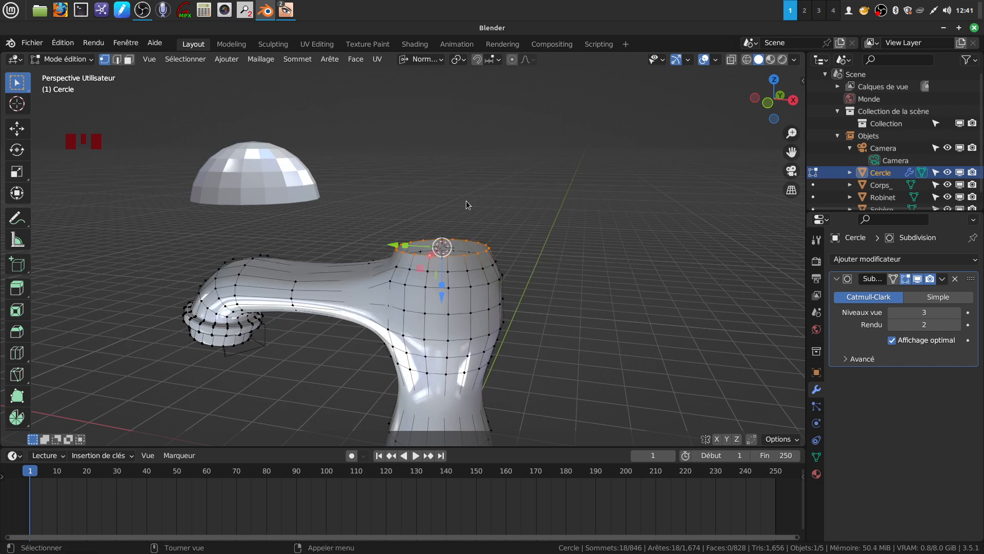
key("Tab")
Snap the dome to the 3D cursor above the faucet body and switch to the front orthographic view.
left_click(288, 188)
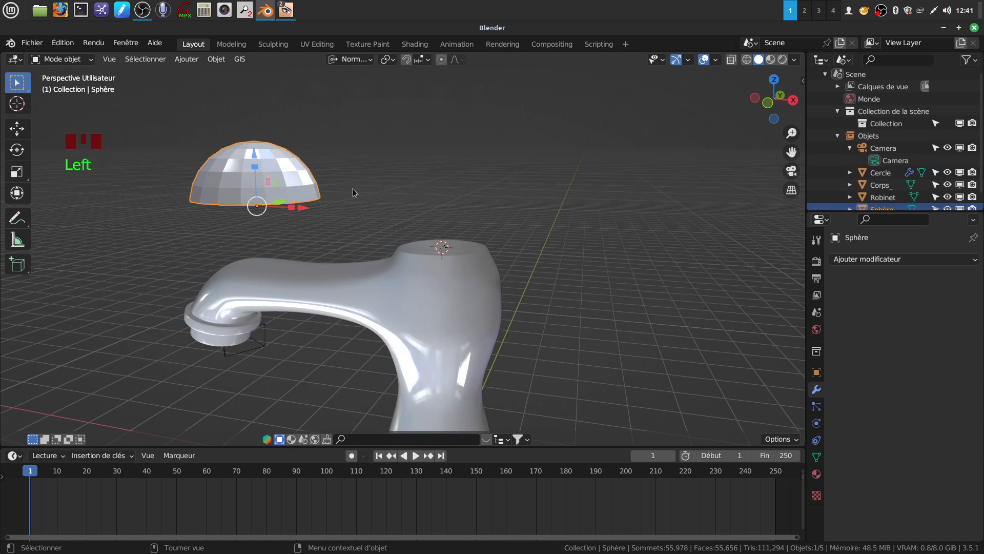
key("shift+s")
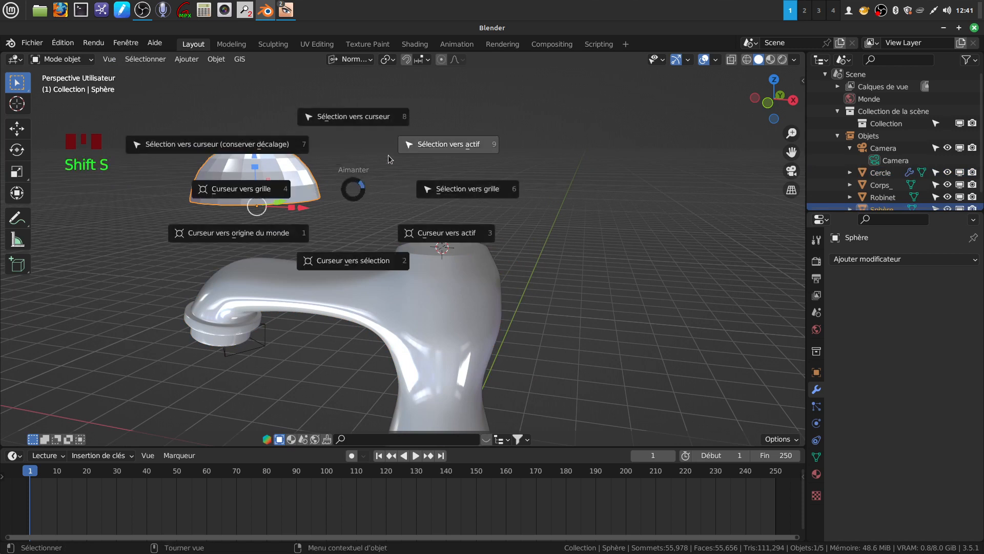
left_click(364, 117)
middle_click_drag(458, 226, 487, 223, "shift")
scroll(477, 232, "up", 2)
key("KP_1")
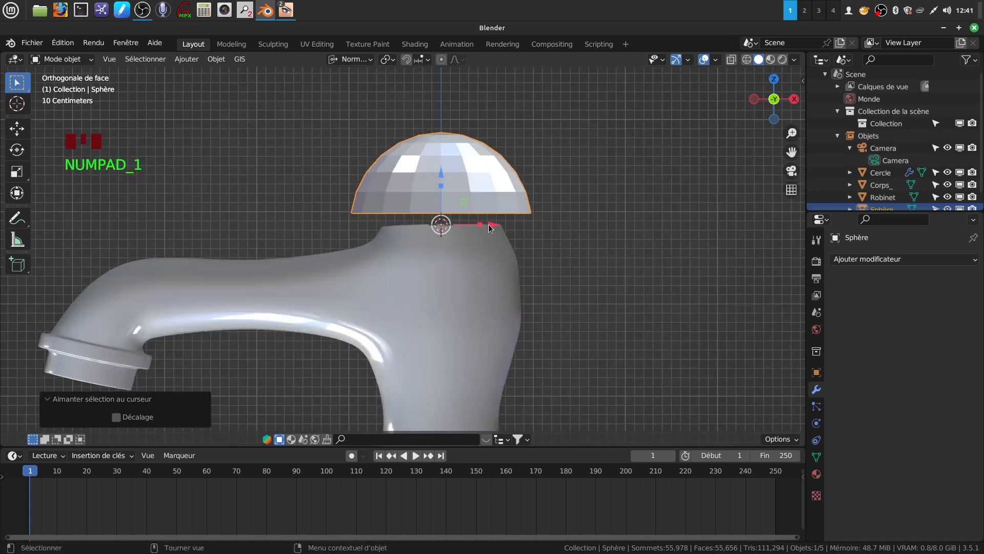
Scale the dome to about 0.63 and lower it about 0.072 m onto the body's top.
key("s")
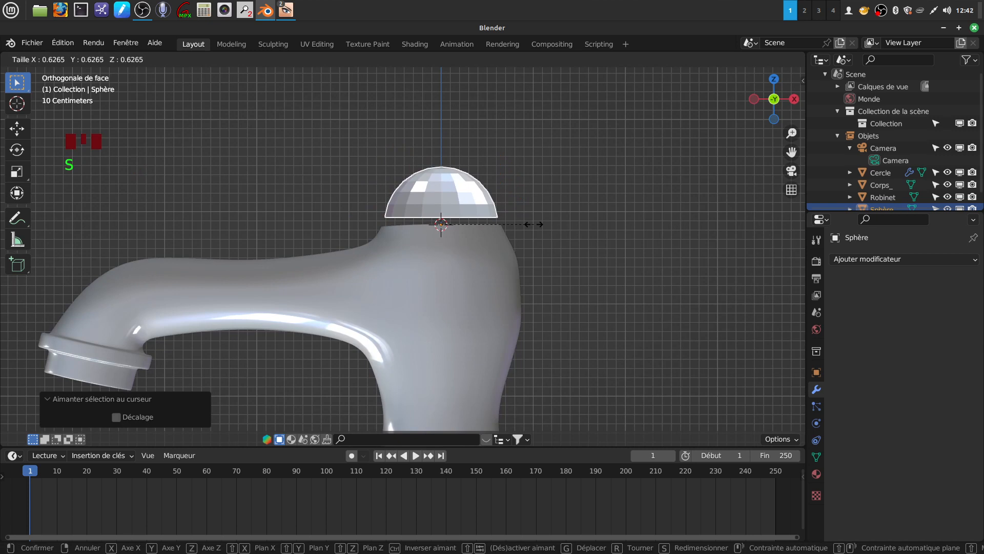
left_click(533, 224)
left_click_drag(436, 174, 437, 181)
scroll(567, 287, "up", 3)
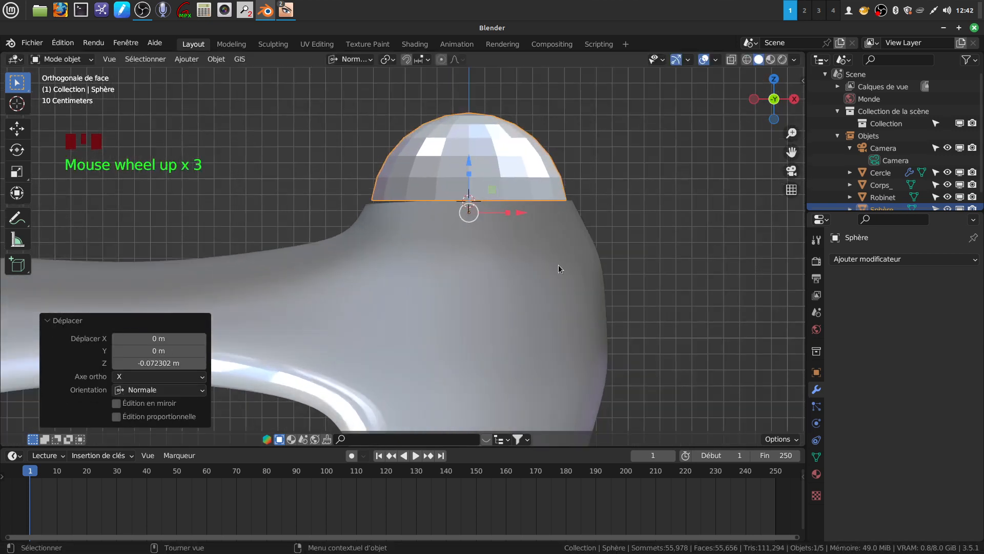
Enlarge the dome by about 1.044 to match the body's top opening and raise it about 0.019 m.
key("s")
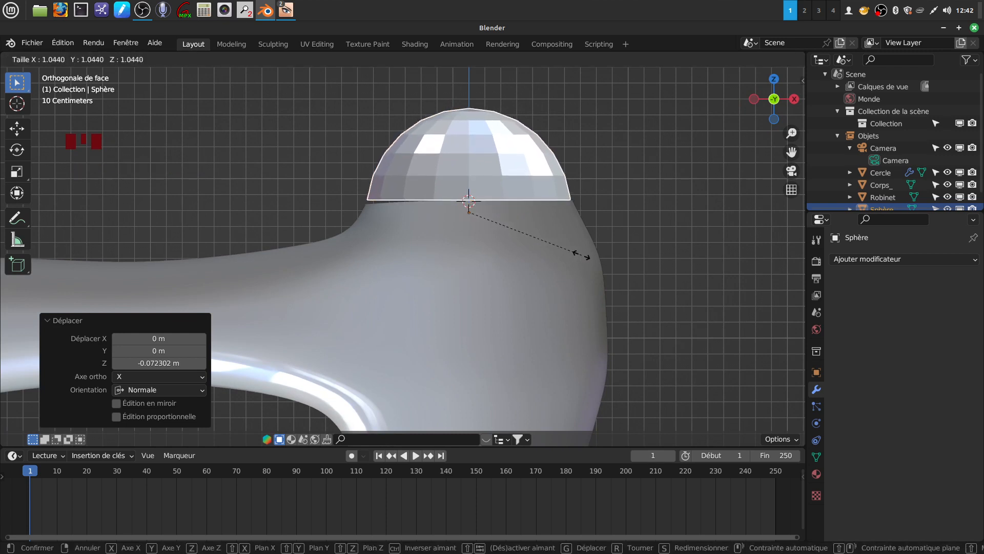
left_click(581, 255)
left_click_drag(469, 161, 469, 157)
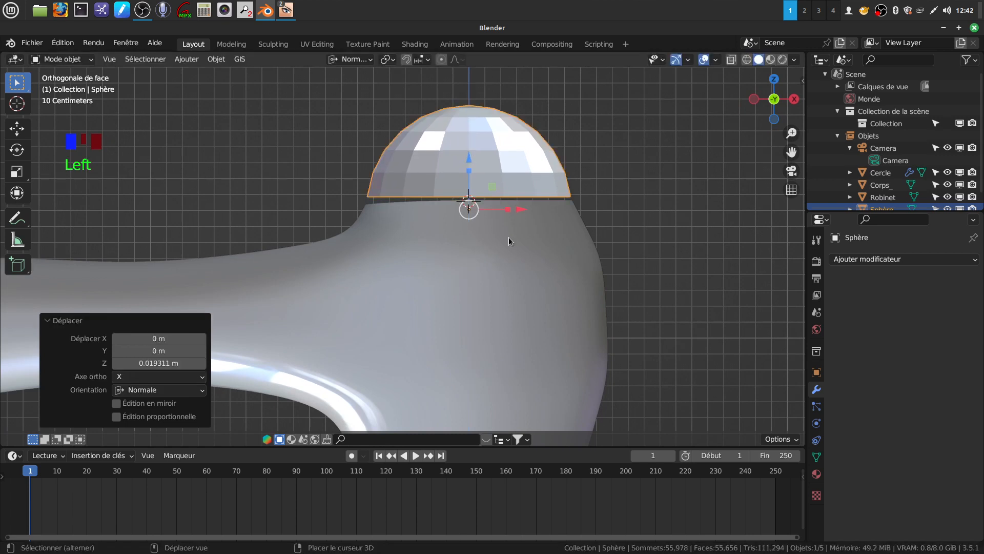
middle_click_drag(508, 236, 497, 237, "shift")
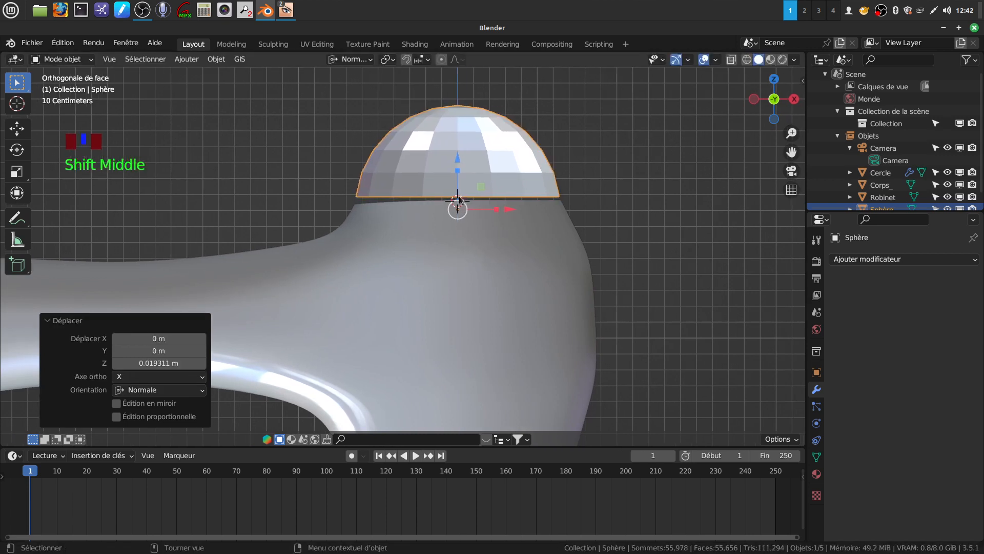
Join the dome to the faucet body as one object, with the body as the active object.
left_click(508, 272, "shift")
right_click(695, 221)
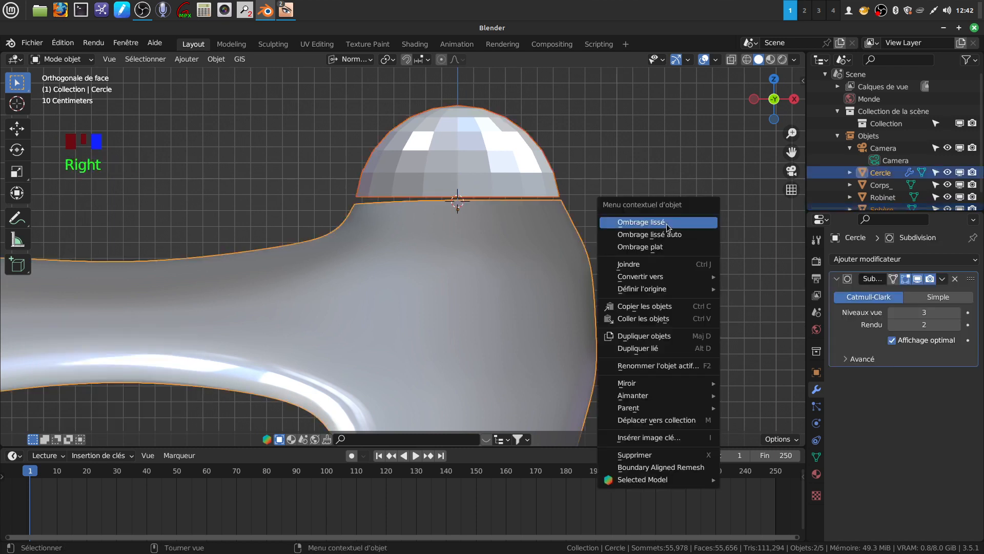
left_click(649, 266)
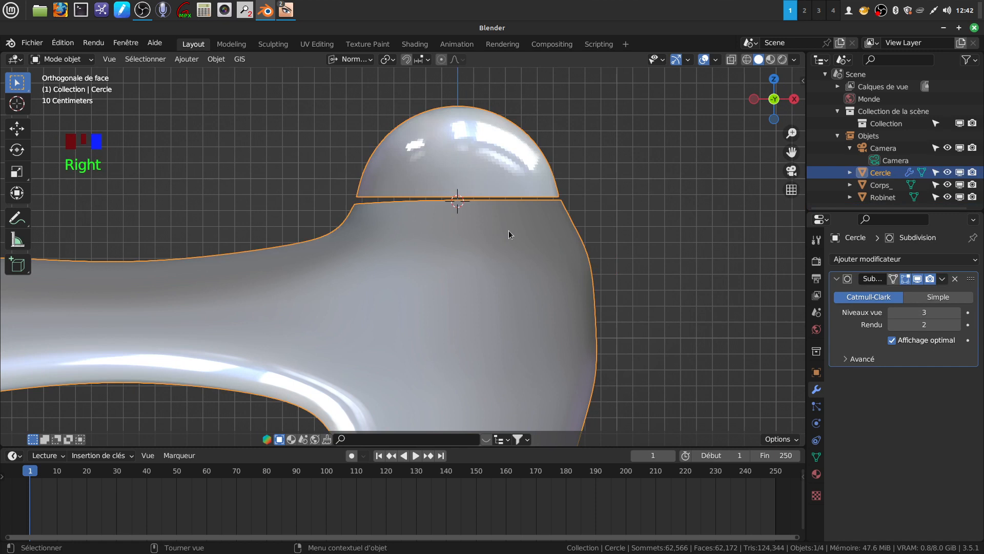
Bridge the dome's bottom edge loop to the body's top edge loop to close the gap between them.
key("Tab")
scroll(515, 265, "up", 2)
middle_click_drag(515, 265, 536, 321, "shift")
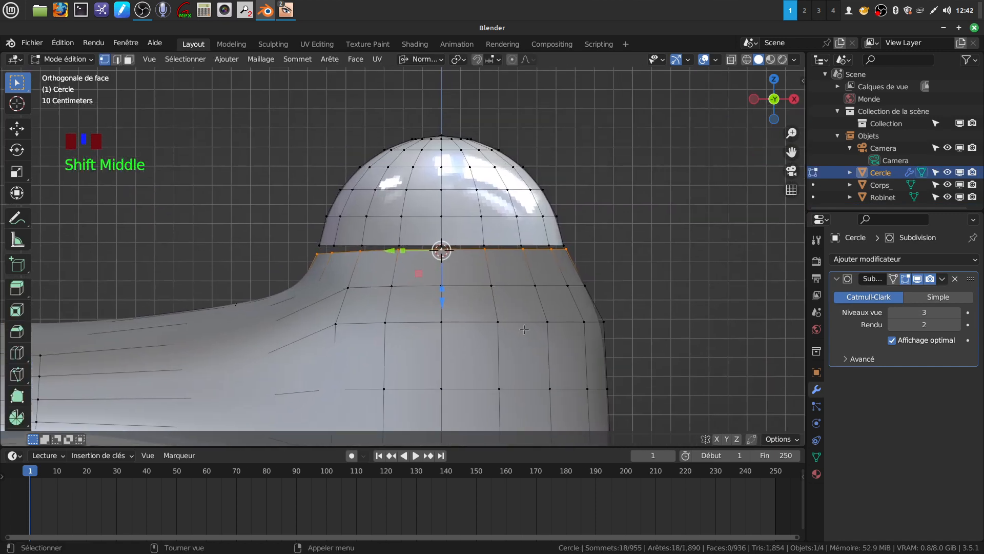
scroll(544, 300, "up", 1)
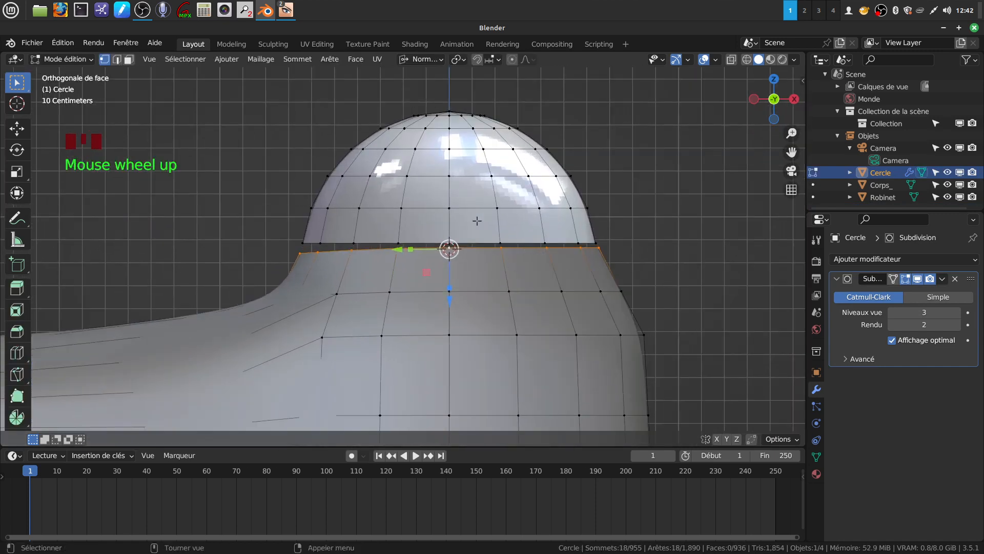
left_click(117, 59)
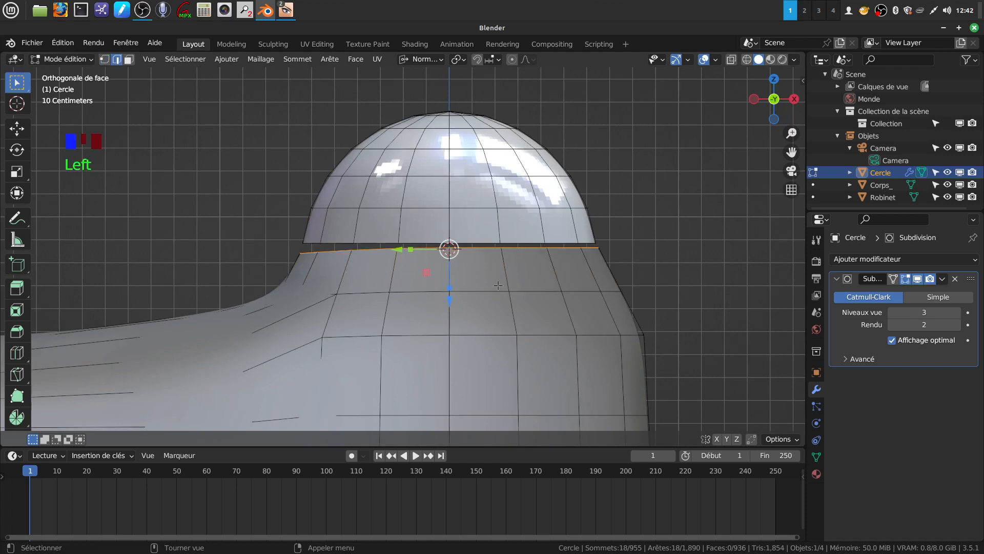
left_click(512, 242, "alt+shift")
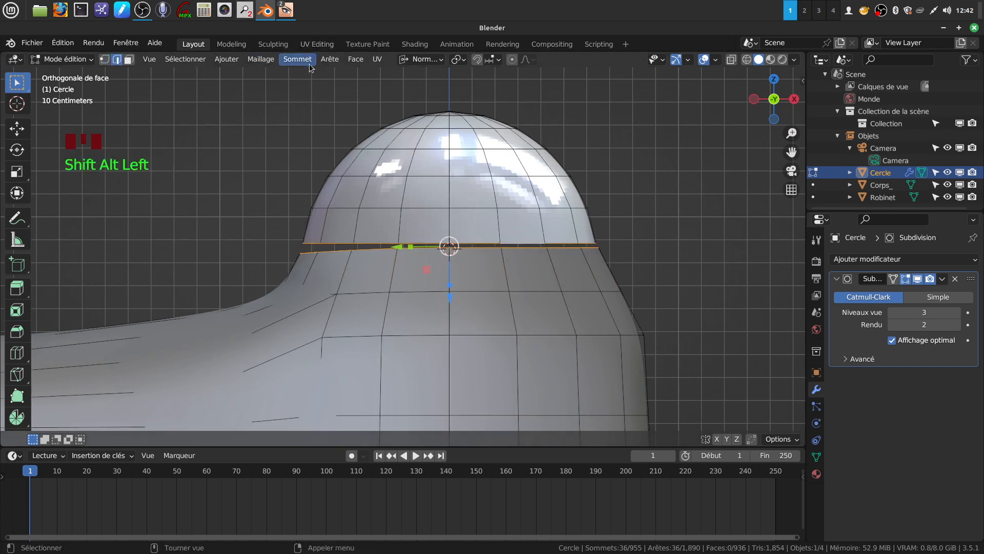
left_click(330, 60)
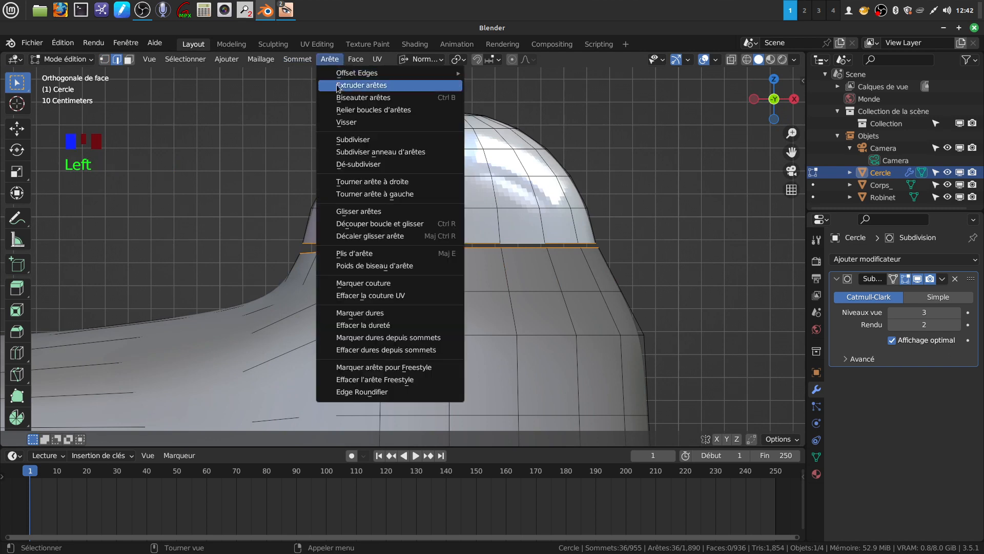
left_click(382, 109)
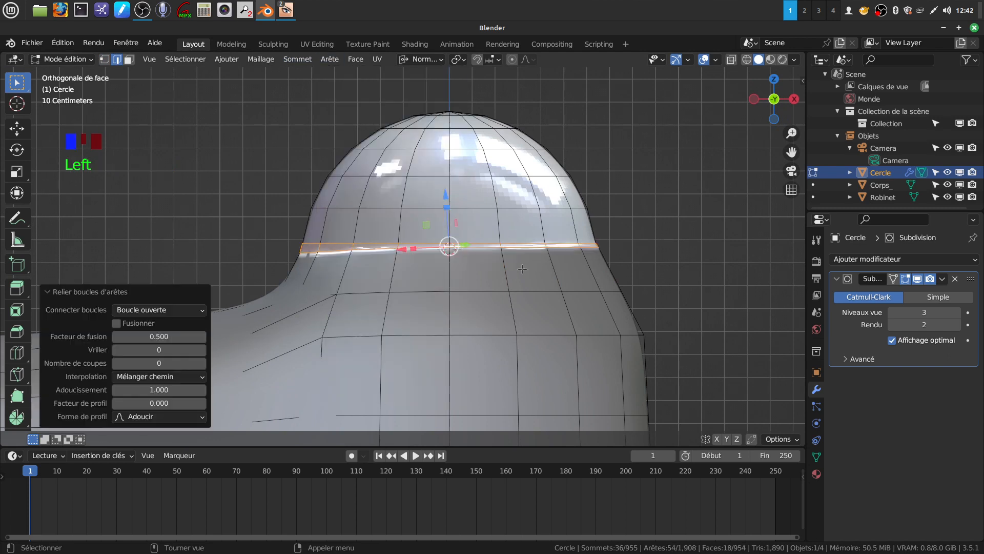
Dissolve the edge loop at the dome's lower rim, just above the body's top edge.
left_click(338, 241, "alt")
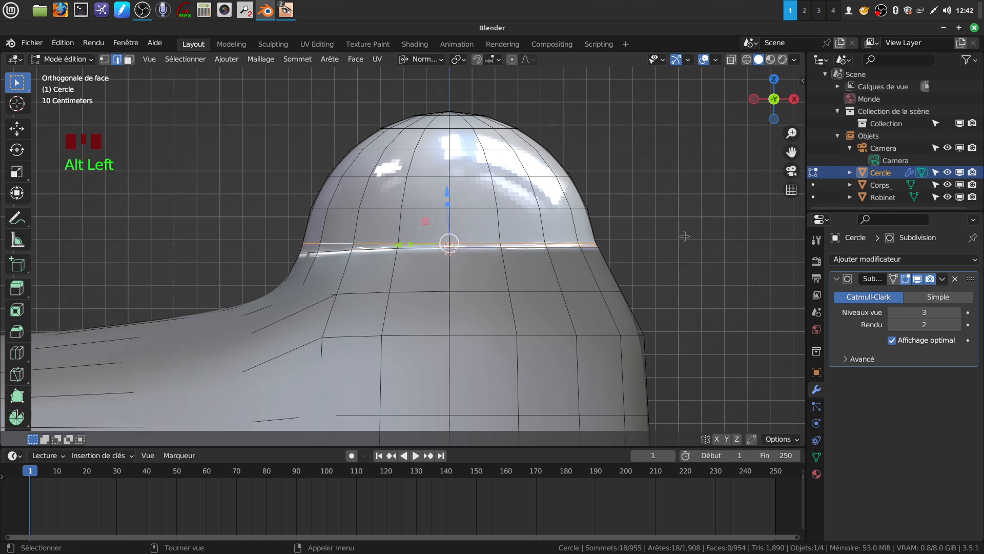
key("x")
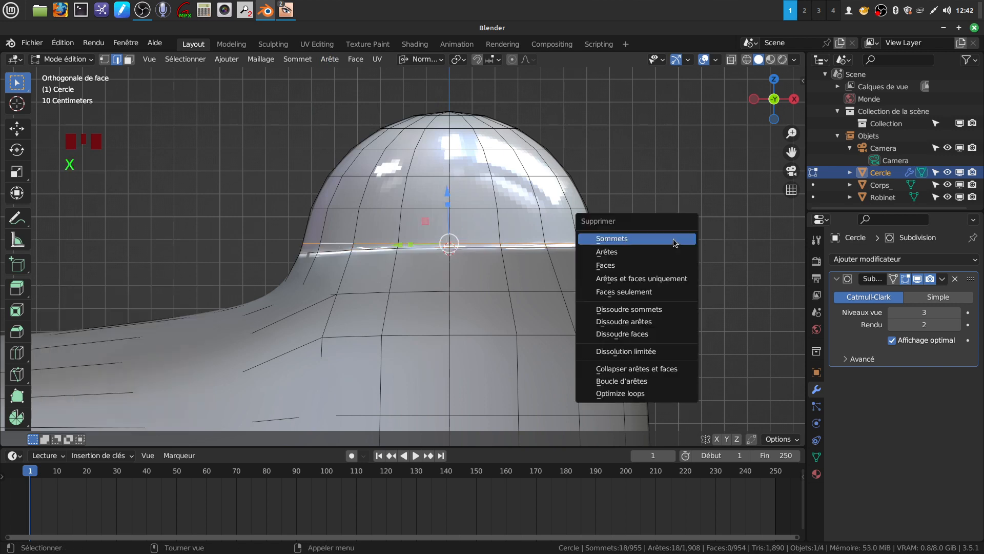
left_click(666, 326)
scroll(641, 318, "down", 3)
middle_click_drag(640, 318, 485, 214)
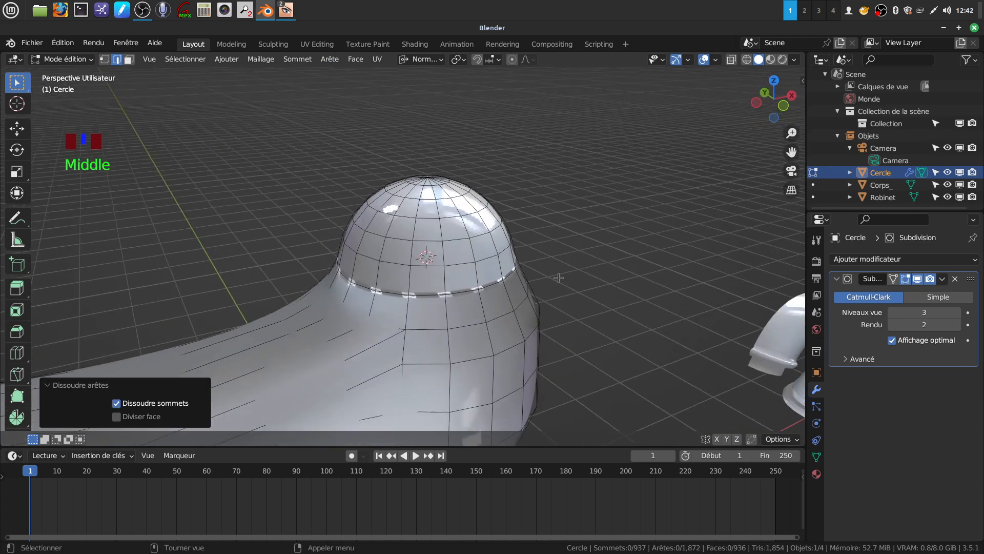
scroll(559, 277, "up", 4)
key("Tab")
key("Tab")
Recalculate the normals of the whole faucet mesh to face outward, then check the shading in object mode.
scroll(536, 238, "down", 3)
middle_click_drag(535, 238, 509, 253)
key("a")
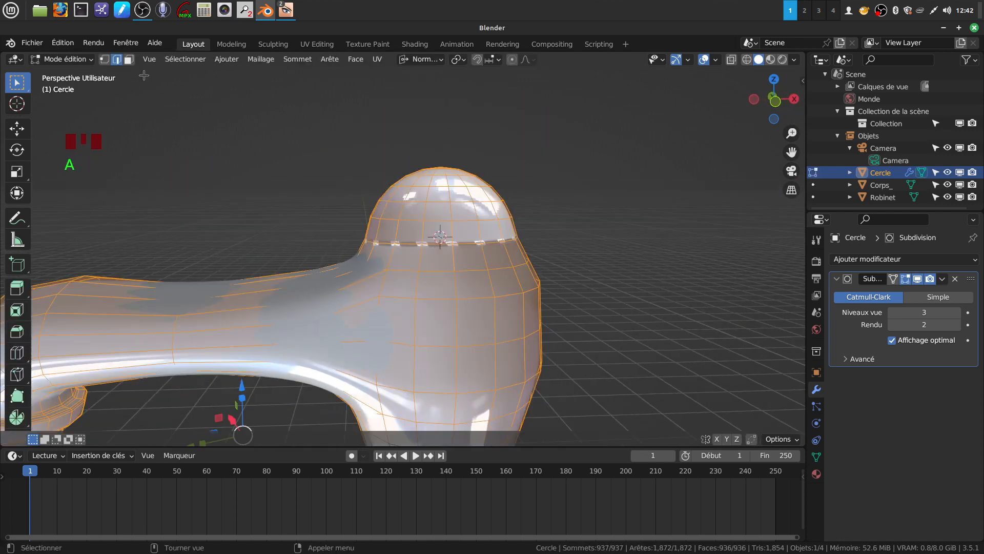
left_click(264, 59)
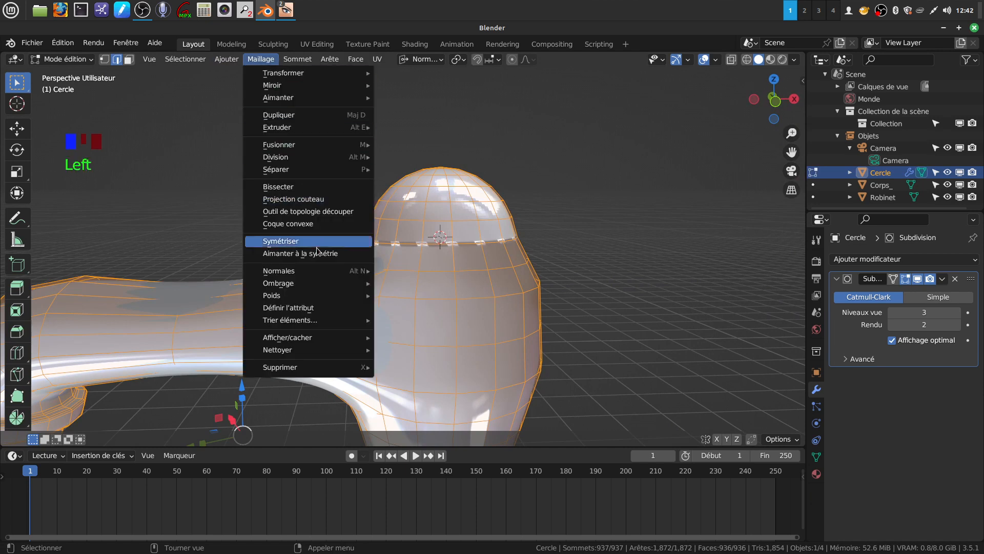
mouse_move(297, 272)
left_click(442, 282)
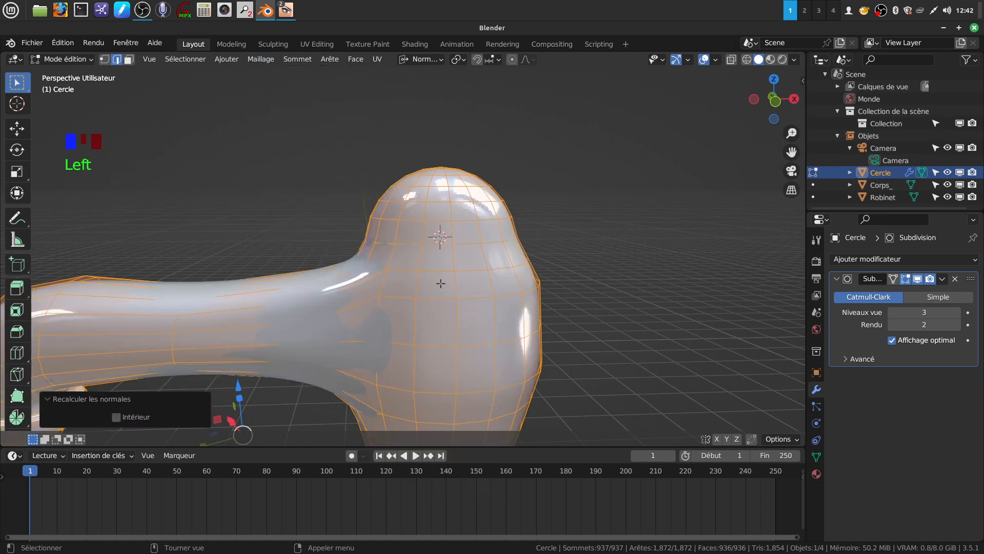
middle_click_drag(448, 235, 445, 244)
scroll(442, 243, "down", 2)
key("Tab")
scroll(494, 285, "up", 1)
middle_click_drag(502, 276, 481, 258)
Bevel the edge loop at the dome-body junction with 3 segments and a width of about 0.009 m.
key("Tab")
scroll(467, 301, "up", 4)
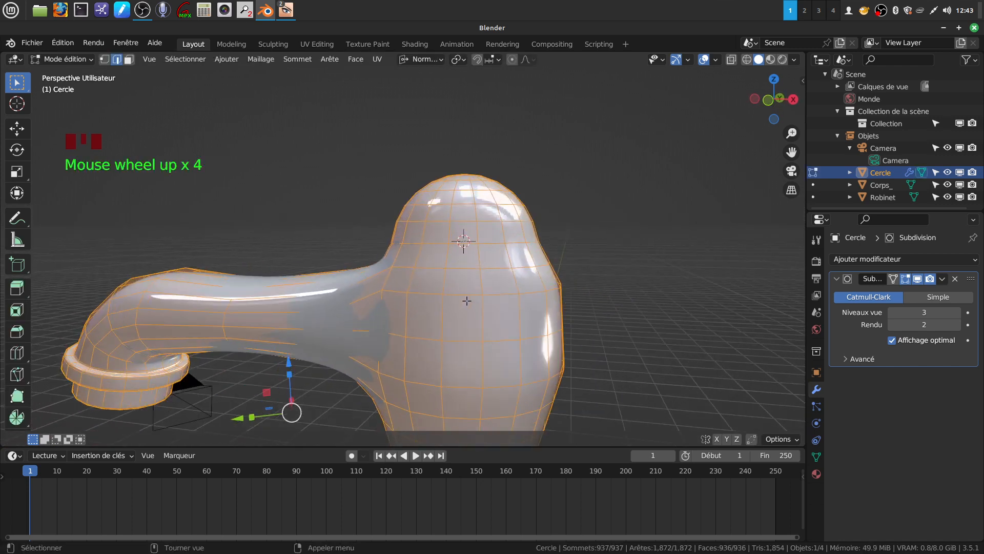
left_click(492, 241, "alt")
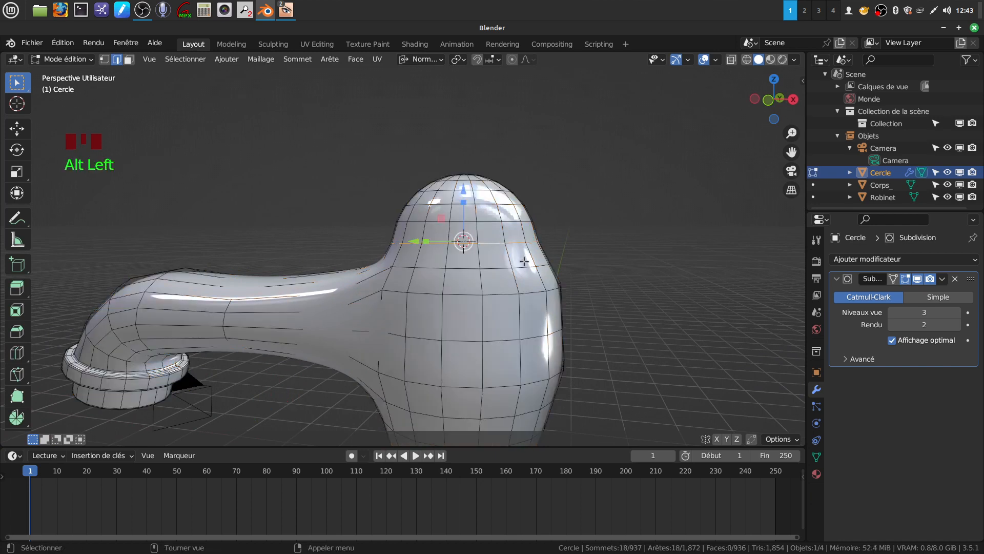
scroll(524, 261, "up", 1)
key("ctrl+b")
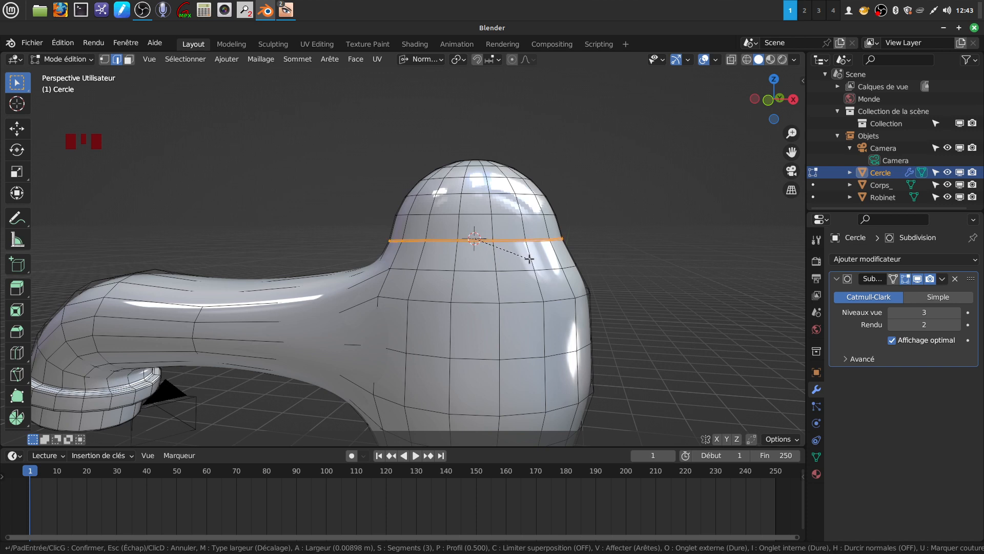
left_click(529, 259)
Extrude the middle face loop of the bevelled band along its normals by about -0.0189 m to form a groove below the dome.
scroll(529, 259, "up", 4)
middle_click_drag(528, 253, 482, 275, "shift")
scroll(507, 272, "up", 5)
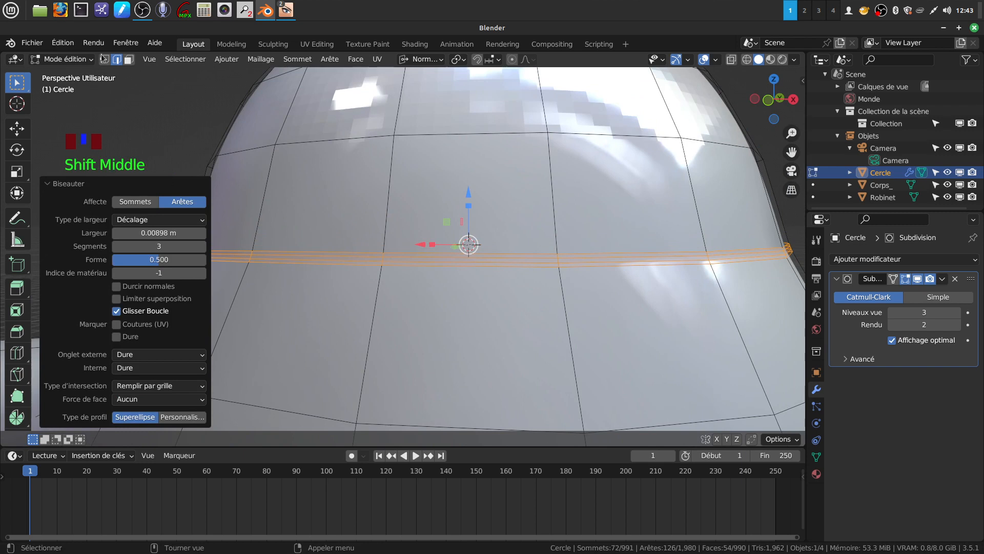
left_click(128, 59)
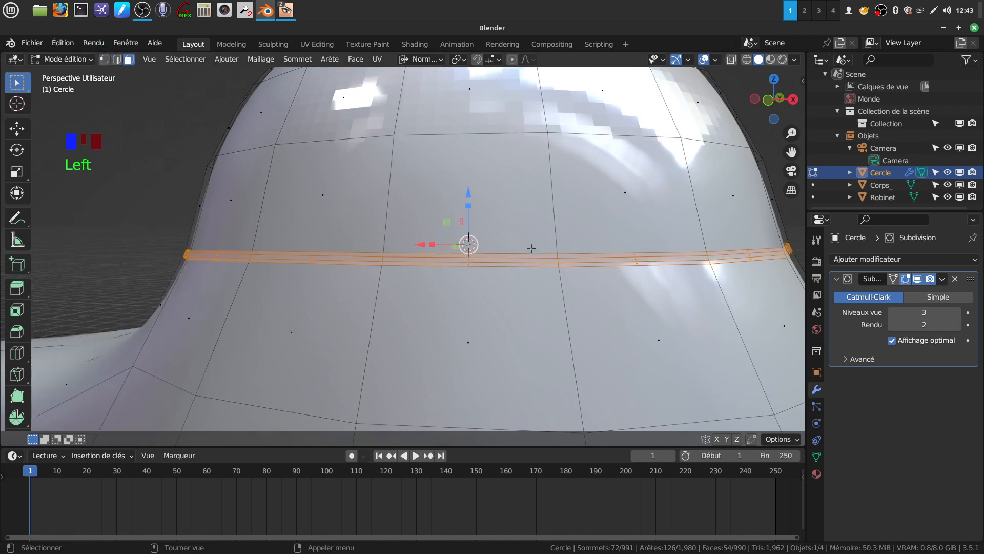
left_click(558, 260, "alt")
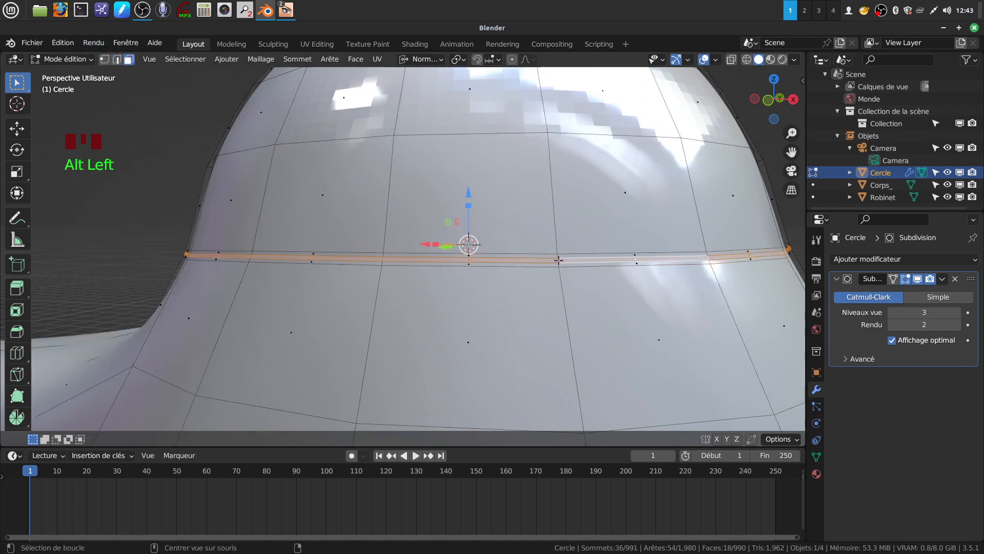
scroll(559, 261, "down", 2)
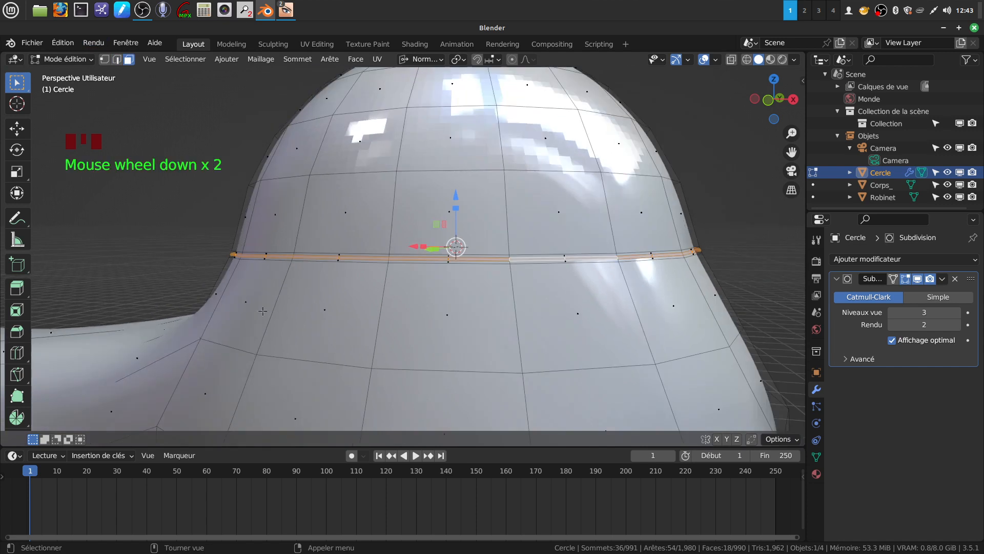
left_click(17, 288)
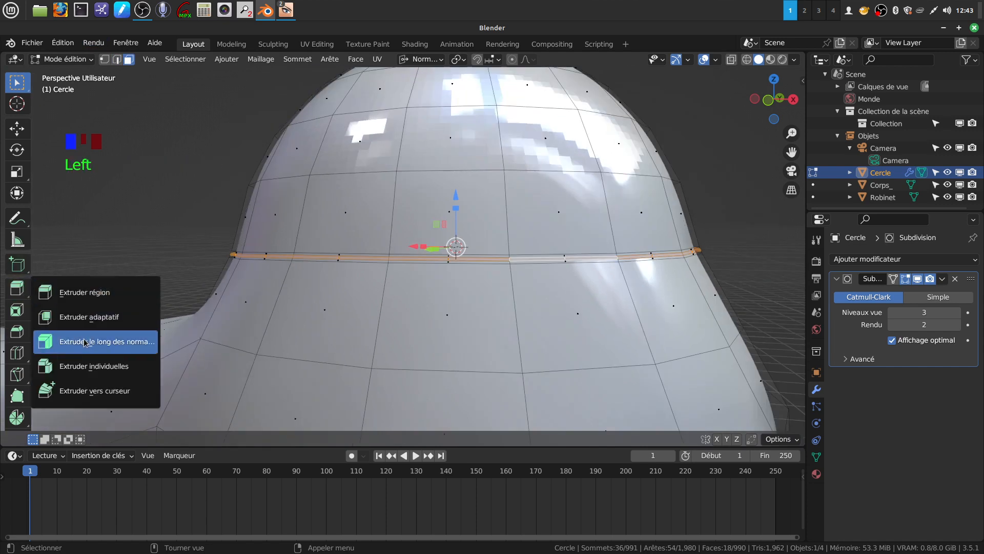
left_click(85, 342)
left_click_drag(455, 184, 461, 209)
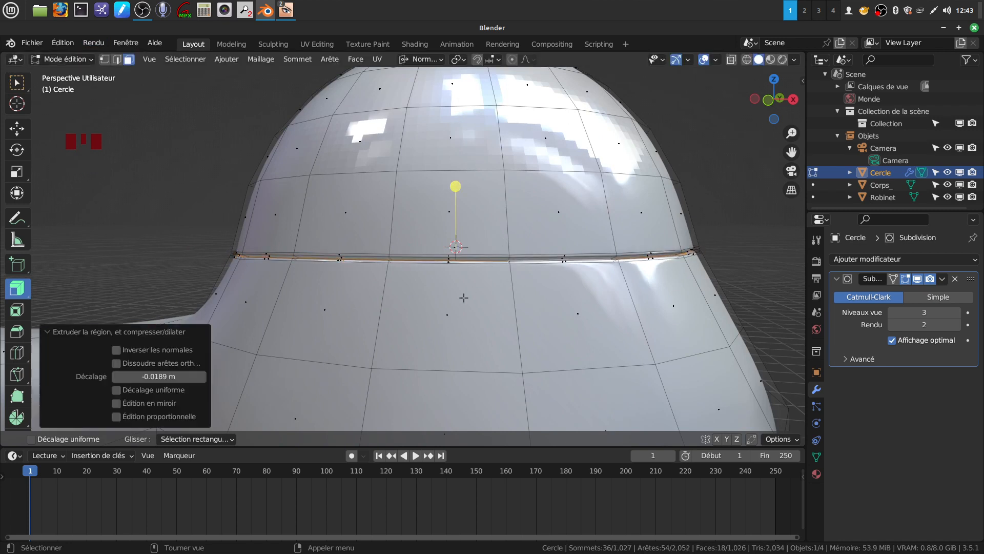
key("Tab")
scroll(462, 288, "down", 7)
mouse_move(497, 299)
middle_mouse_down()
mouse_move(469, 300)
mouse_move(500, 292)
middle_mouse_up()
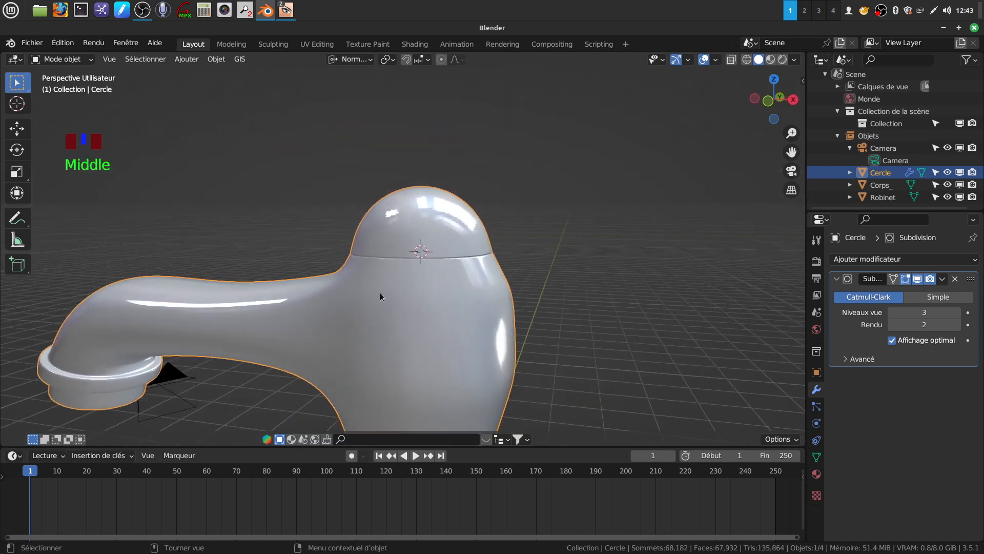
Examine the faucet's dome, groove and overall silhouette from several angles beside the reference model.
middle_click_drag(480, 256, 530, 241)
scroll(488, 266, "down", 3)
scroll(472, 222, "down", 2)
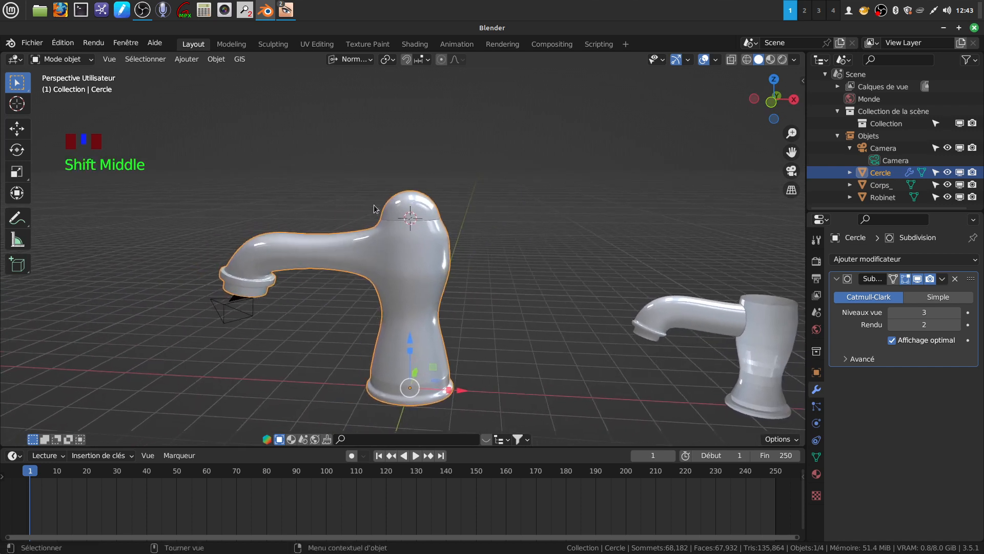
mouse_move(402, 199)
middle_mouse_down()
mouse_move(379, 201)
mouse_move(408, 203)
middle_mouse_up()
middle_click_drag(485, 242, 483, 208, "shift")
scroll(481, 241, "up", 2)
middle_click_drag(484, 208, 483, 209, "shift")
scroll(488, 245, "up", 2)
middle_click_drag(488, 245, 439, 242)
scroll(450, 254, "up", 2)
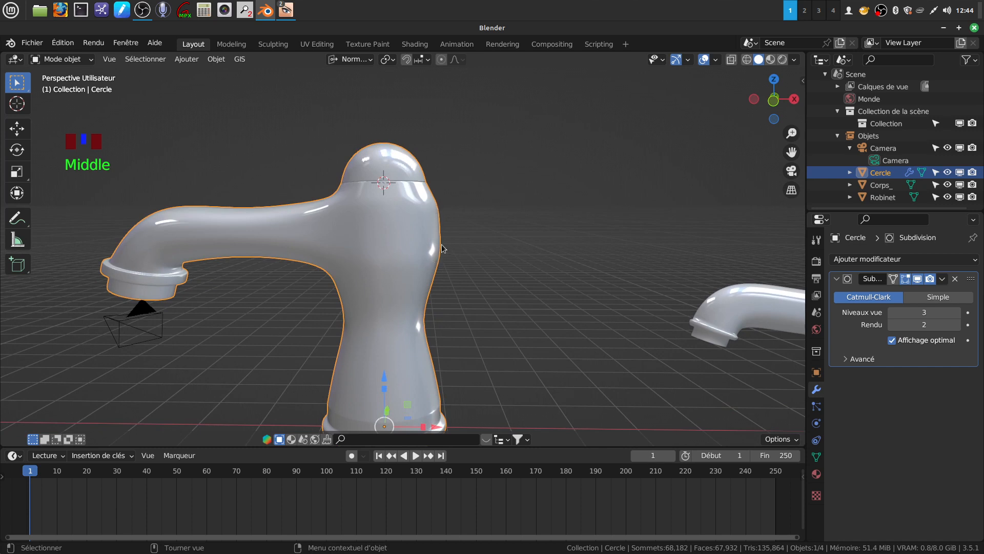
Select the horizontal edge loop that runs around the body's middle and along the spout.
key("Tab")
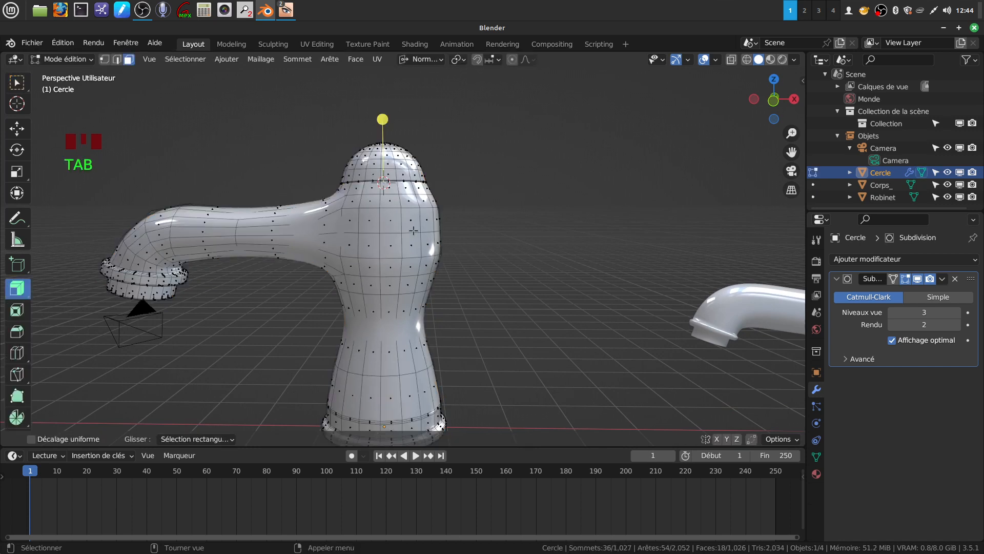
middle_click_drag(429, 232, 401, 232)
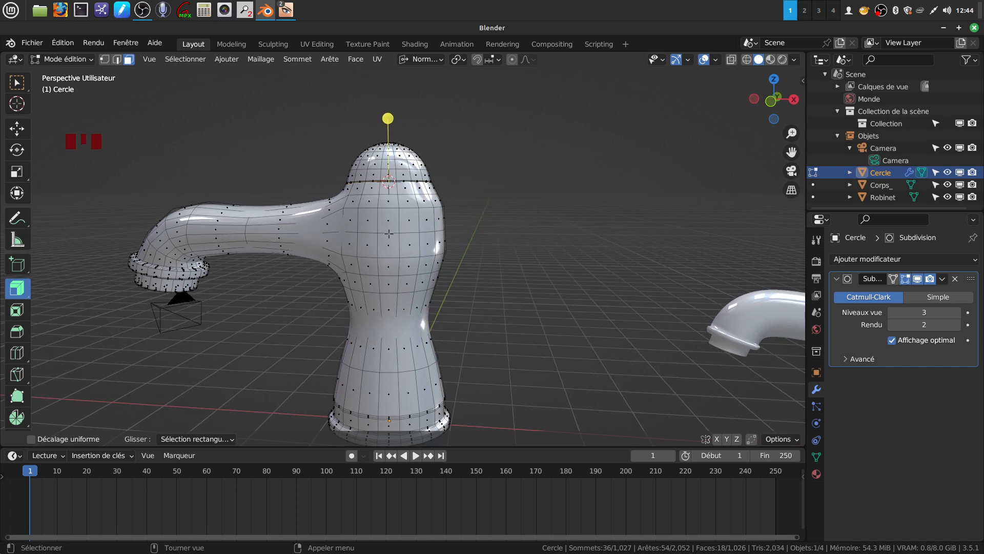
left_click(117, 60)
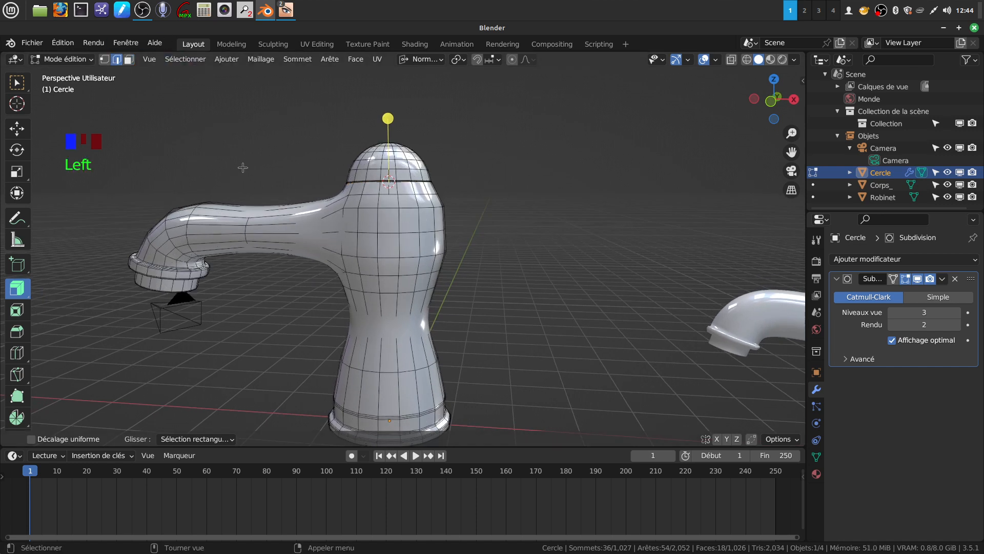
left_click(388, 232, "alt")
middle_click_drag(388, 232, 411, 240)
left_click(16, 82)
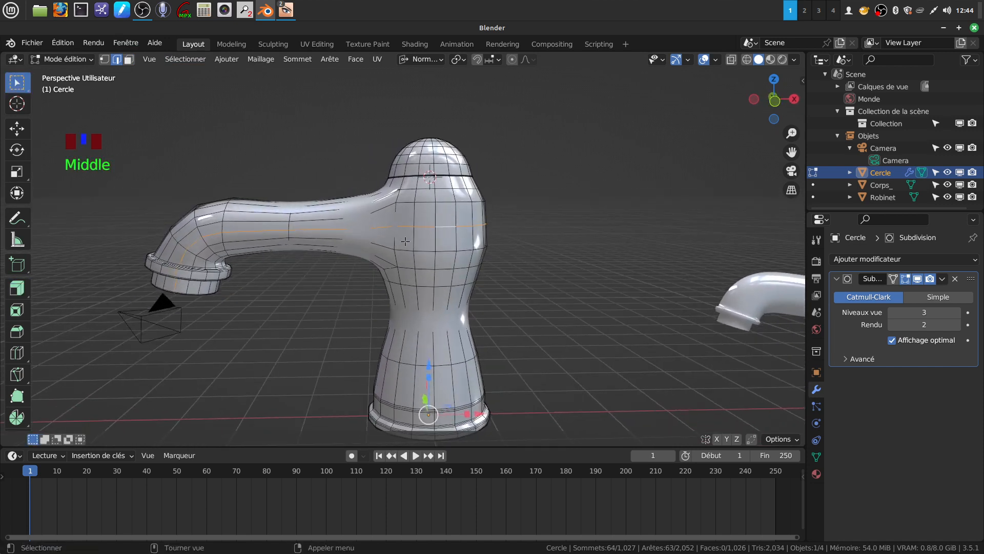
Deselect the spout's part of the edge loop in front wireframe view, keeping only the edges around the body.
key("KP_1")
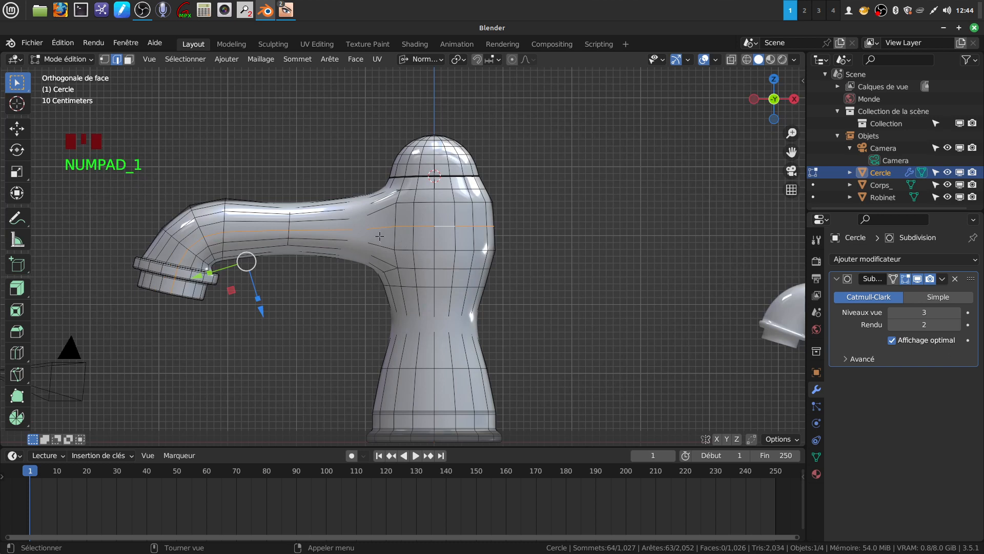
key("shift+z")
key("c")
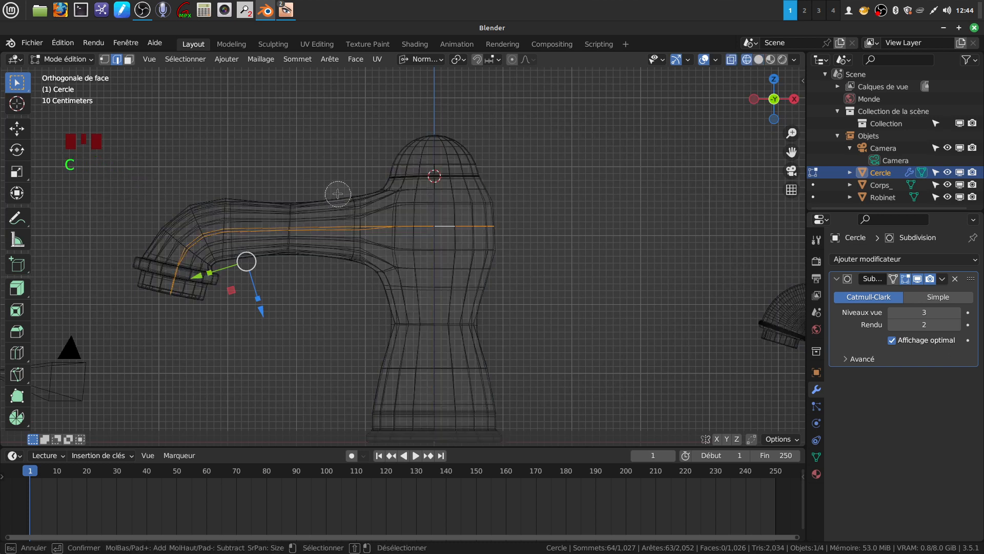
scroll(163, 293, "down", 3)
left_click_drag(164, 293, 202, 238)
mouse_move(179, 267)
middle_mouse_down()
mouse_move(233, 217)
mouse_move(175, 264)
mouse_move(317, 200)
mouse_move(324, 219)
mouse_move(526, 234)
mouse_move(487, 245)
mouse_move(495, 246)
mouse_move(491, 210)
middle_mouse_up()
right_click(324, 219)
key("shift+z")
scroll(487, 245, "up", 2)
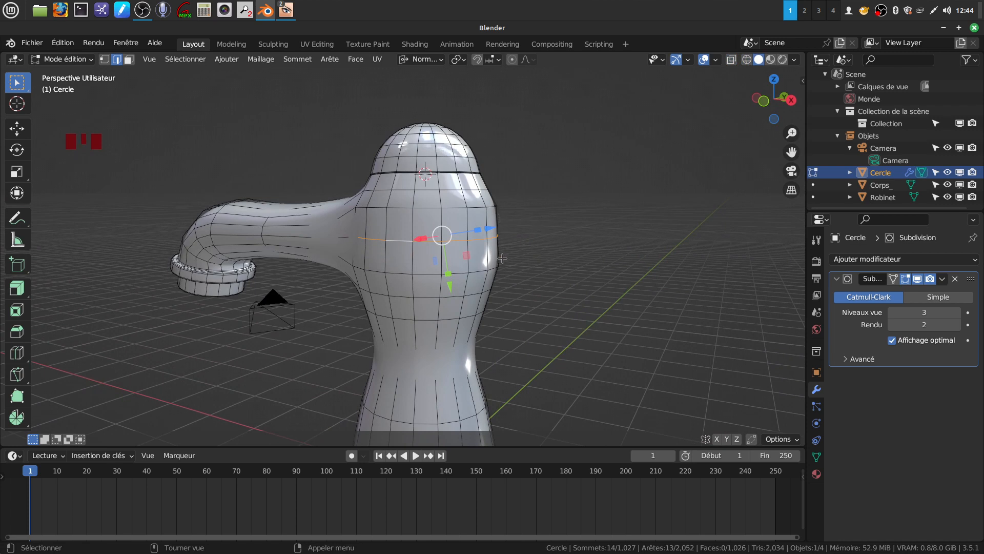
Scale the selected edges around the body's middle to about 1.043 to make it slightly rounder.
key("s")
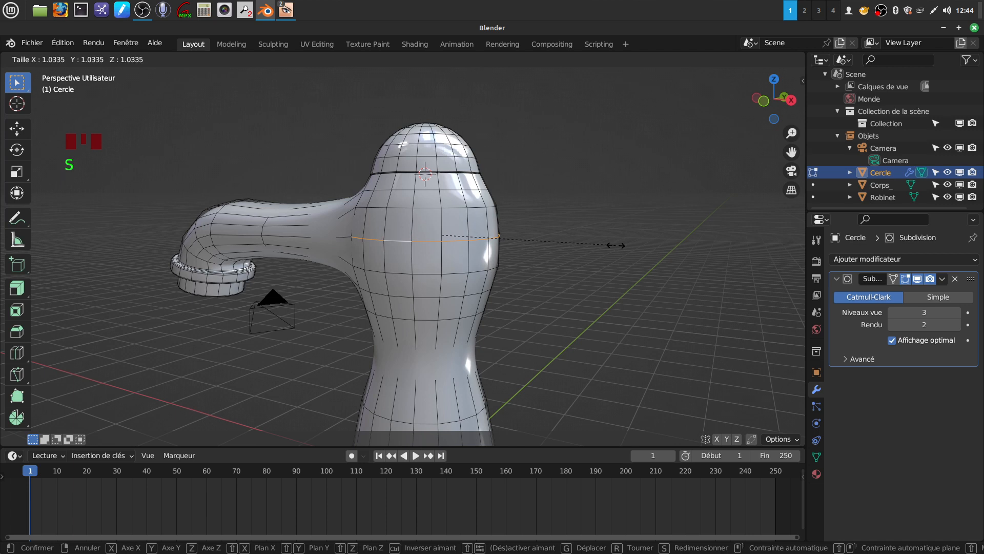
left_click(617, 245)
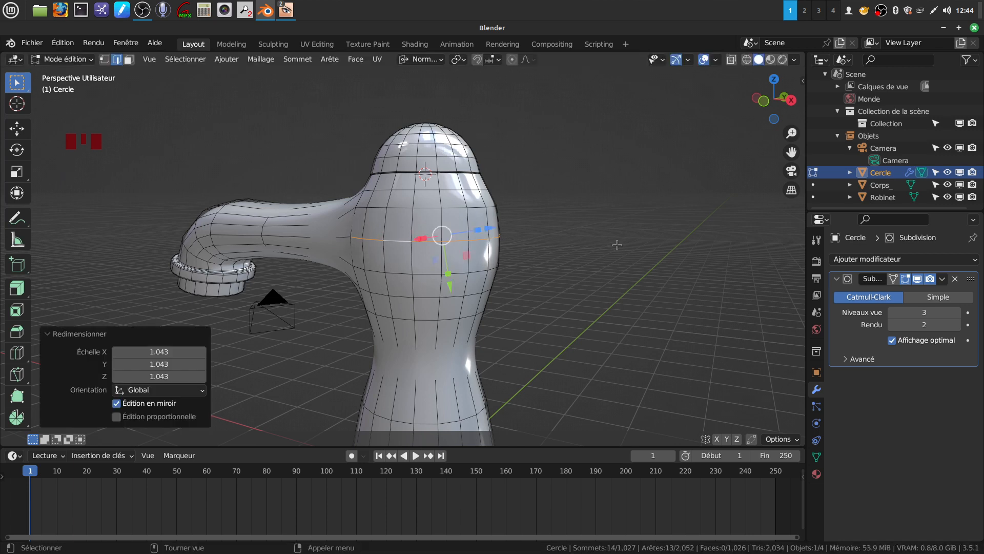
key("Tab")
scroll(553, 242, "down", 1)
scroll(465, 233, "down", 3)
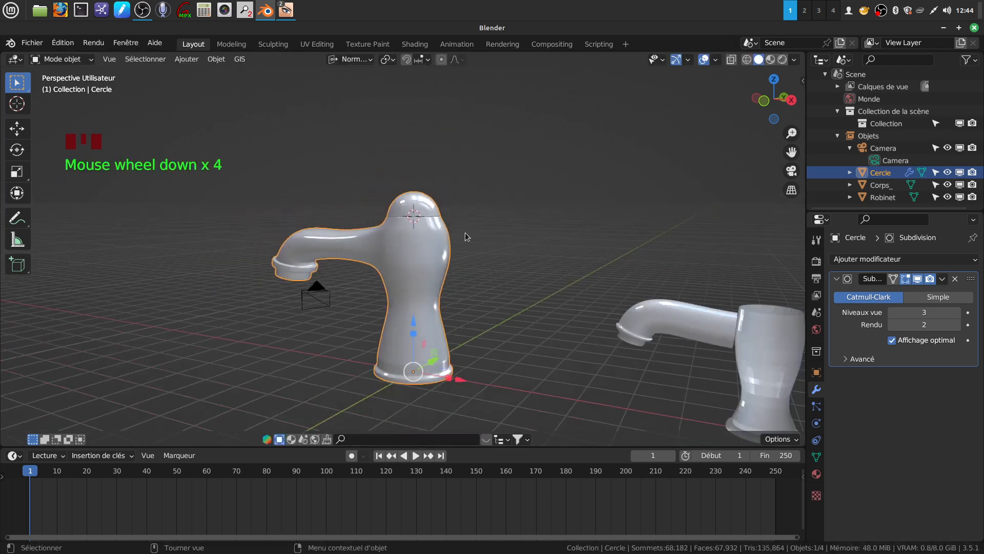
Review the finished faucet body from different sides and compare its shape with the reference model.
middle_click_drag(454, 243, 630, 273)
middle_click_drag(519, 248, 406, 208)
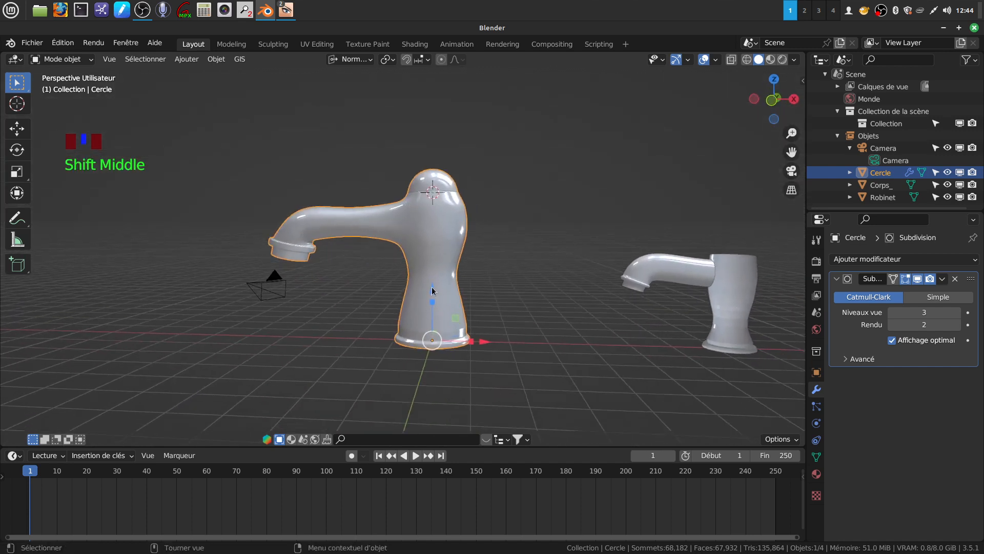
scroll(435, 289, "up", 2)
middle_click_drag(435, 289, 510, 211)
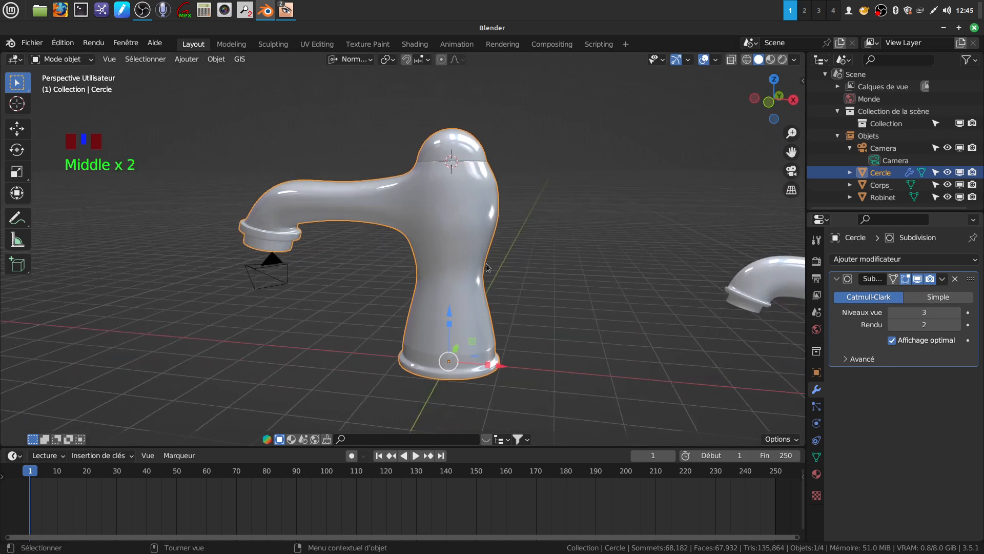
middle_click_drag(414, 213, 451, 202)
scroll(440, 232, "up", 1)
scroll(434, 206, "down", 3)
scroll(434, 243, "up", 2)
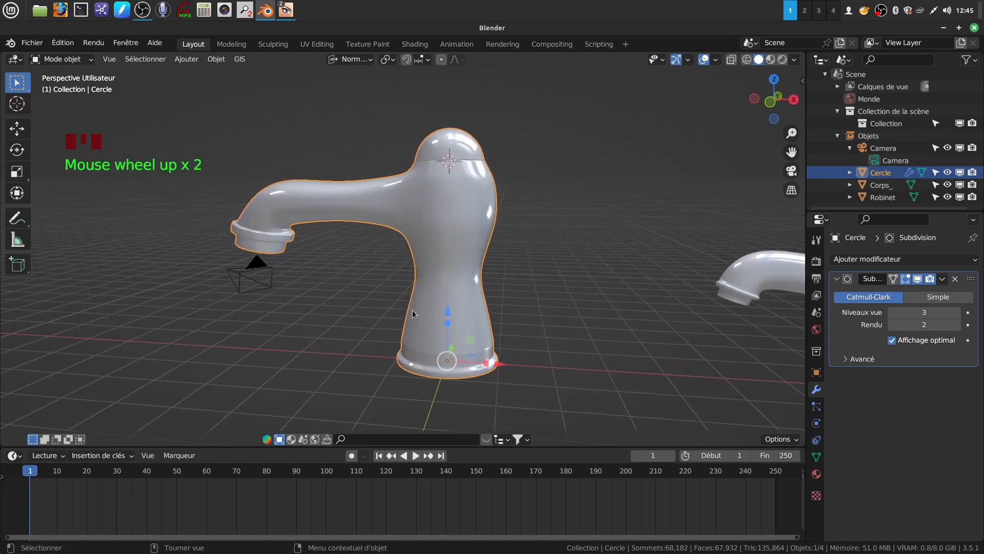
middle_click_drag(446, 197, 456, 234)
scroll(411, 284, "down", 2)
scroll(410, 276, "up", 1)
scroll(423, 258, "down", 1)
scroll(454, 244, "up", 1)
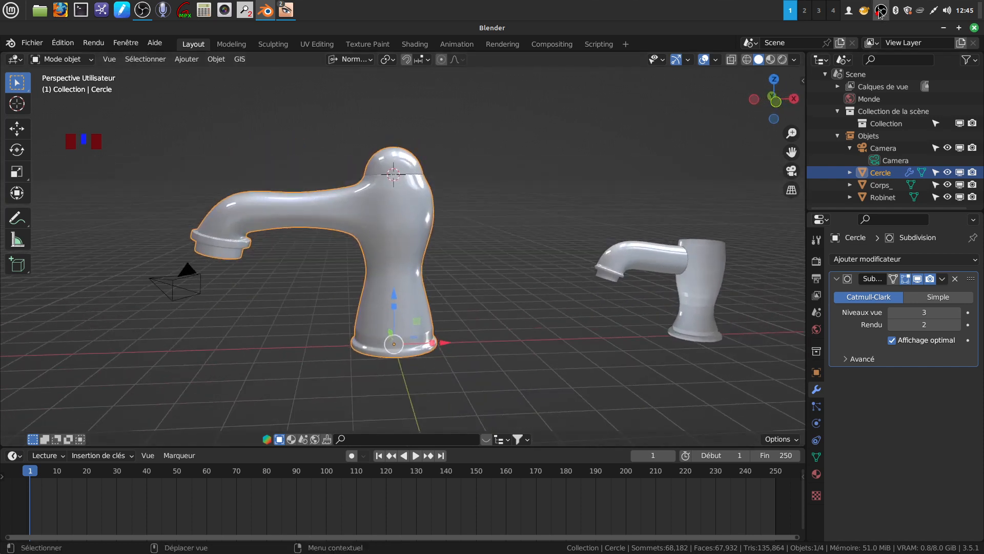